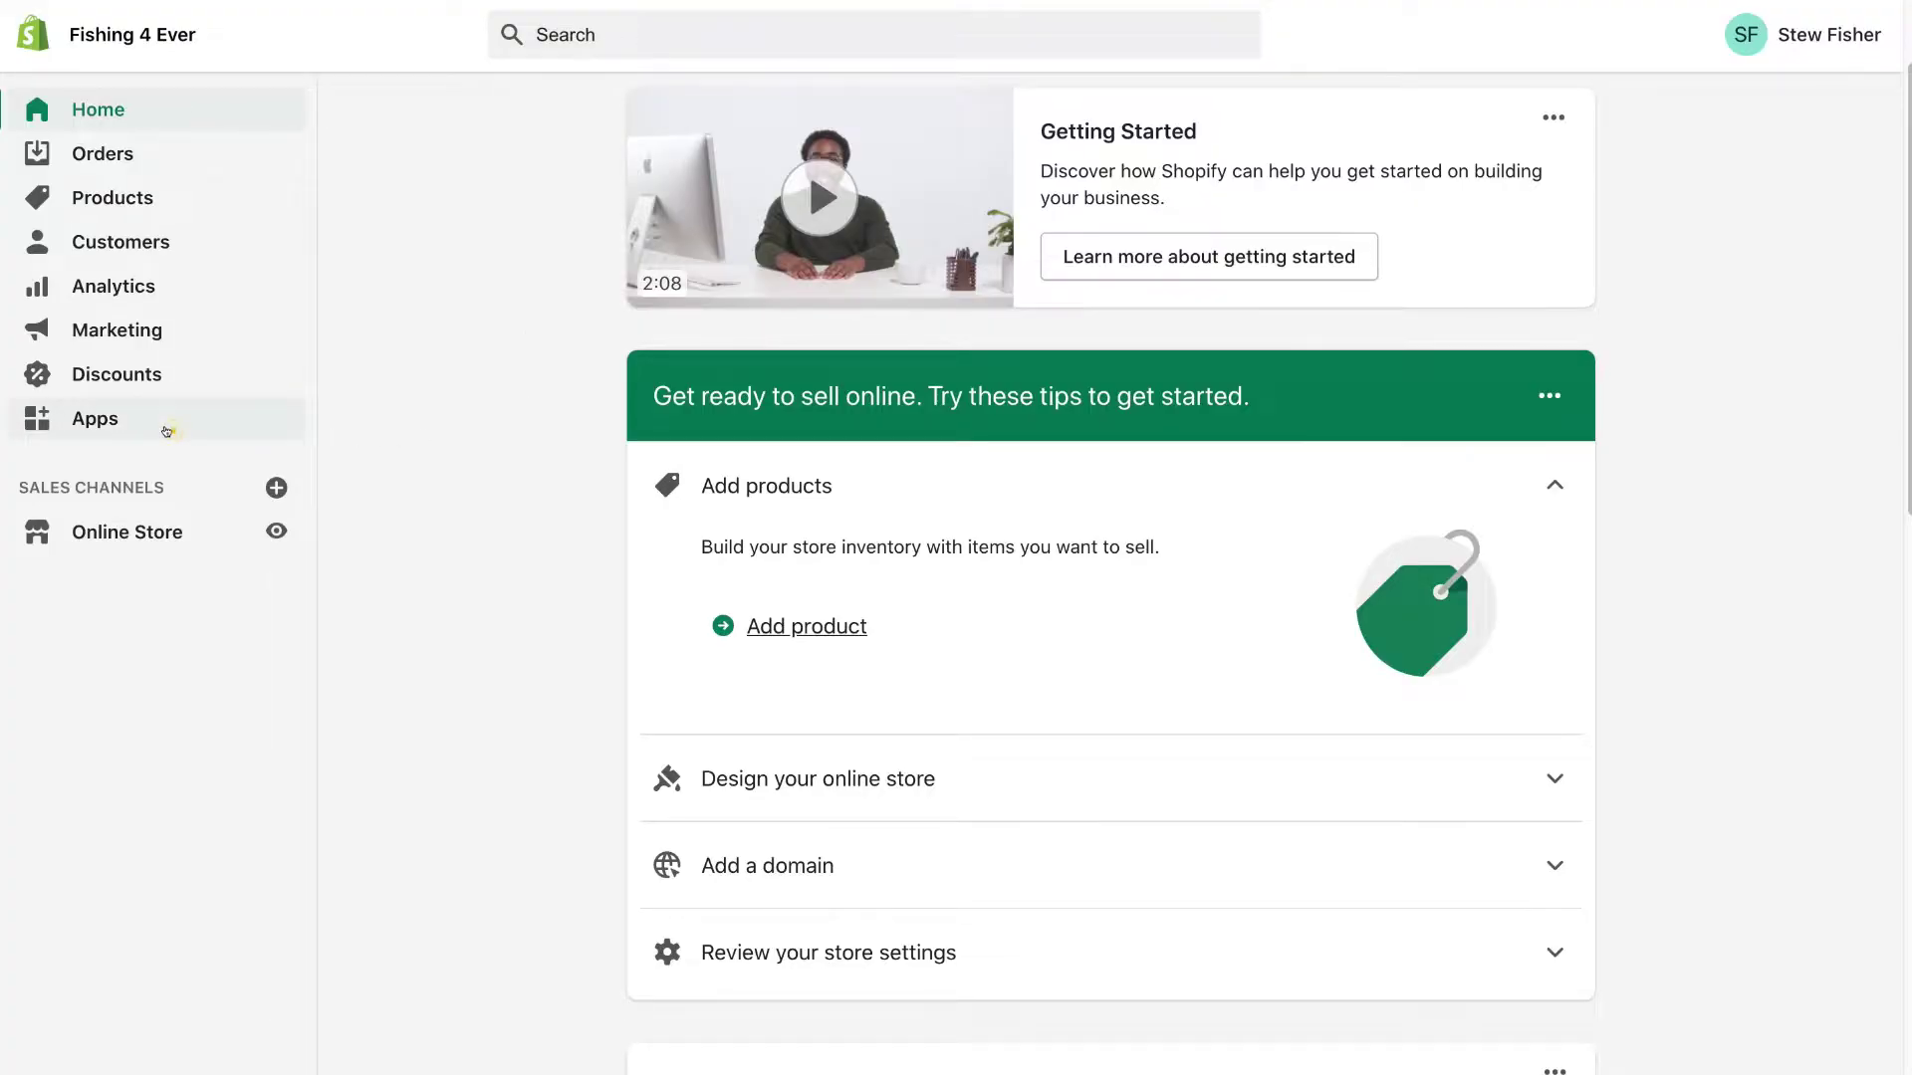
Step: From the store's apps page, search the Shopify App Store for 'shopify email'
left_click(166, 430)
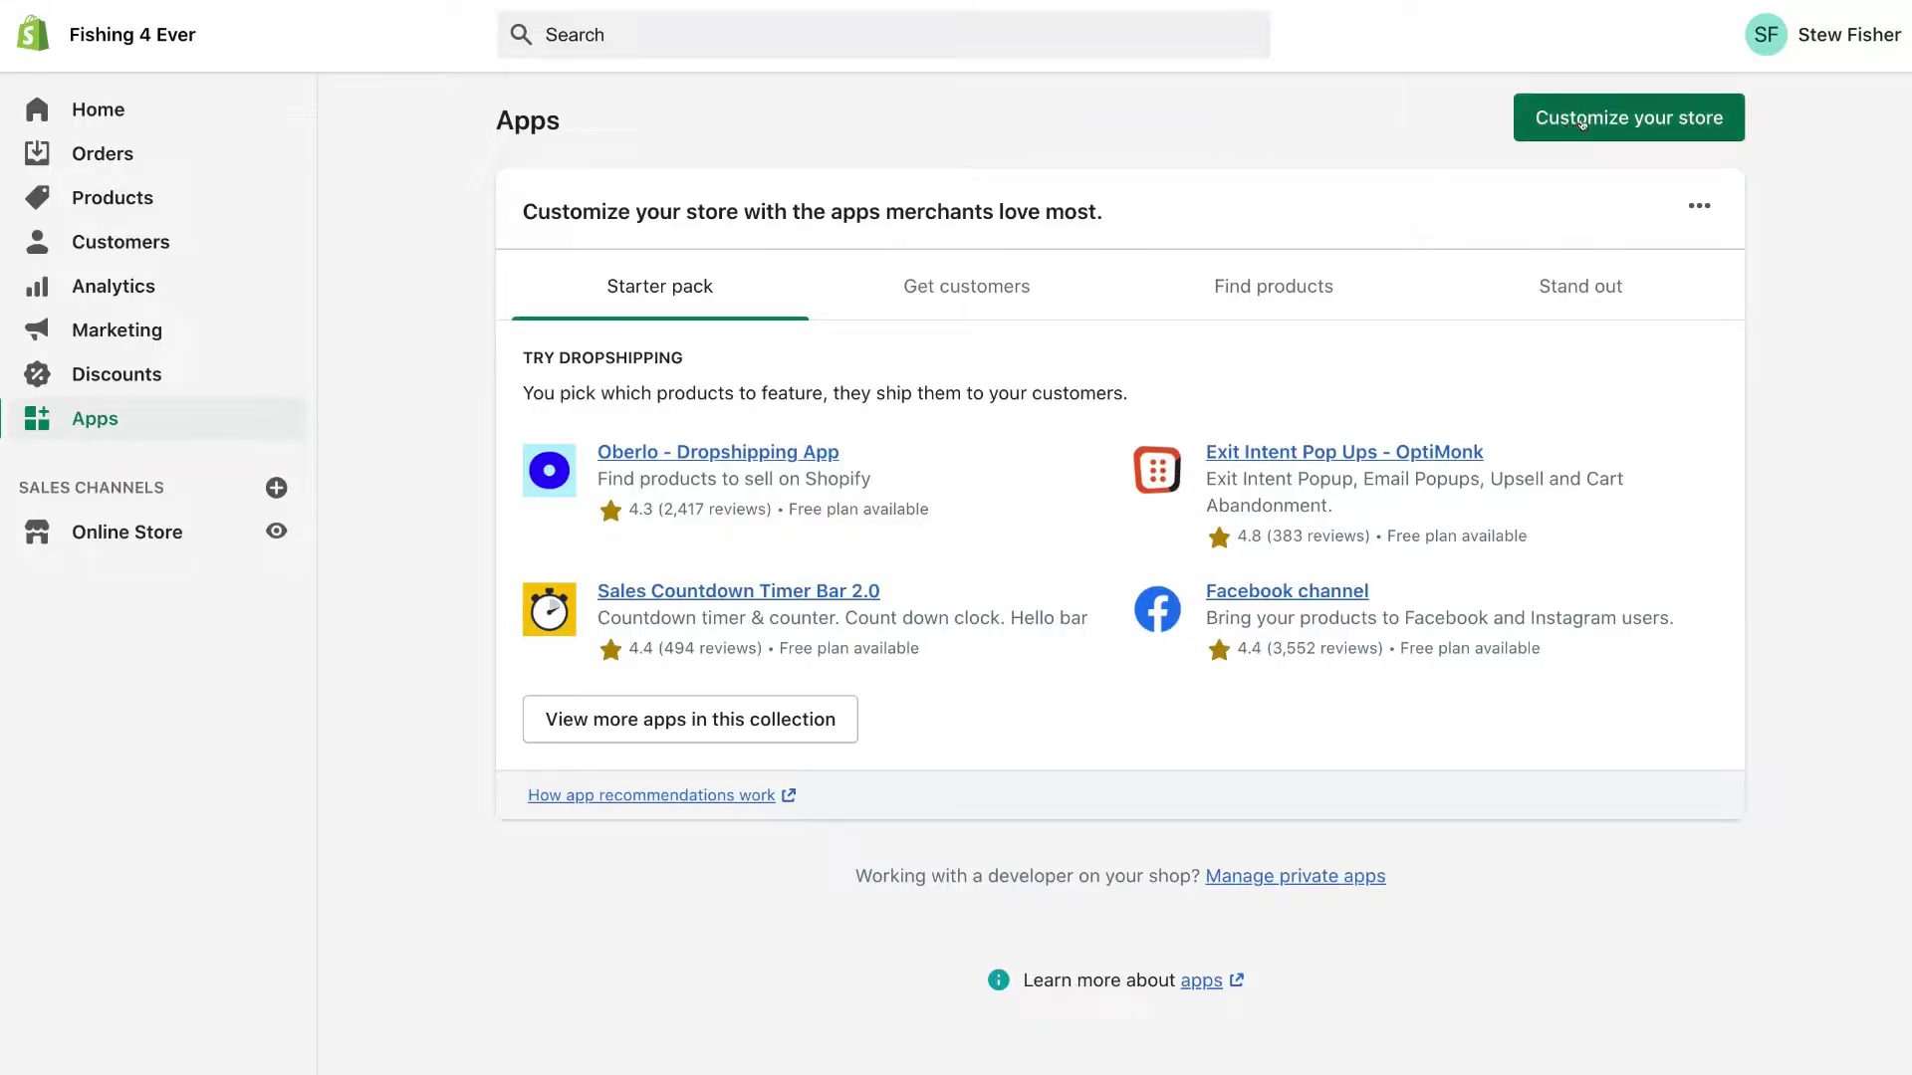
left_click(1660, 119)
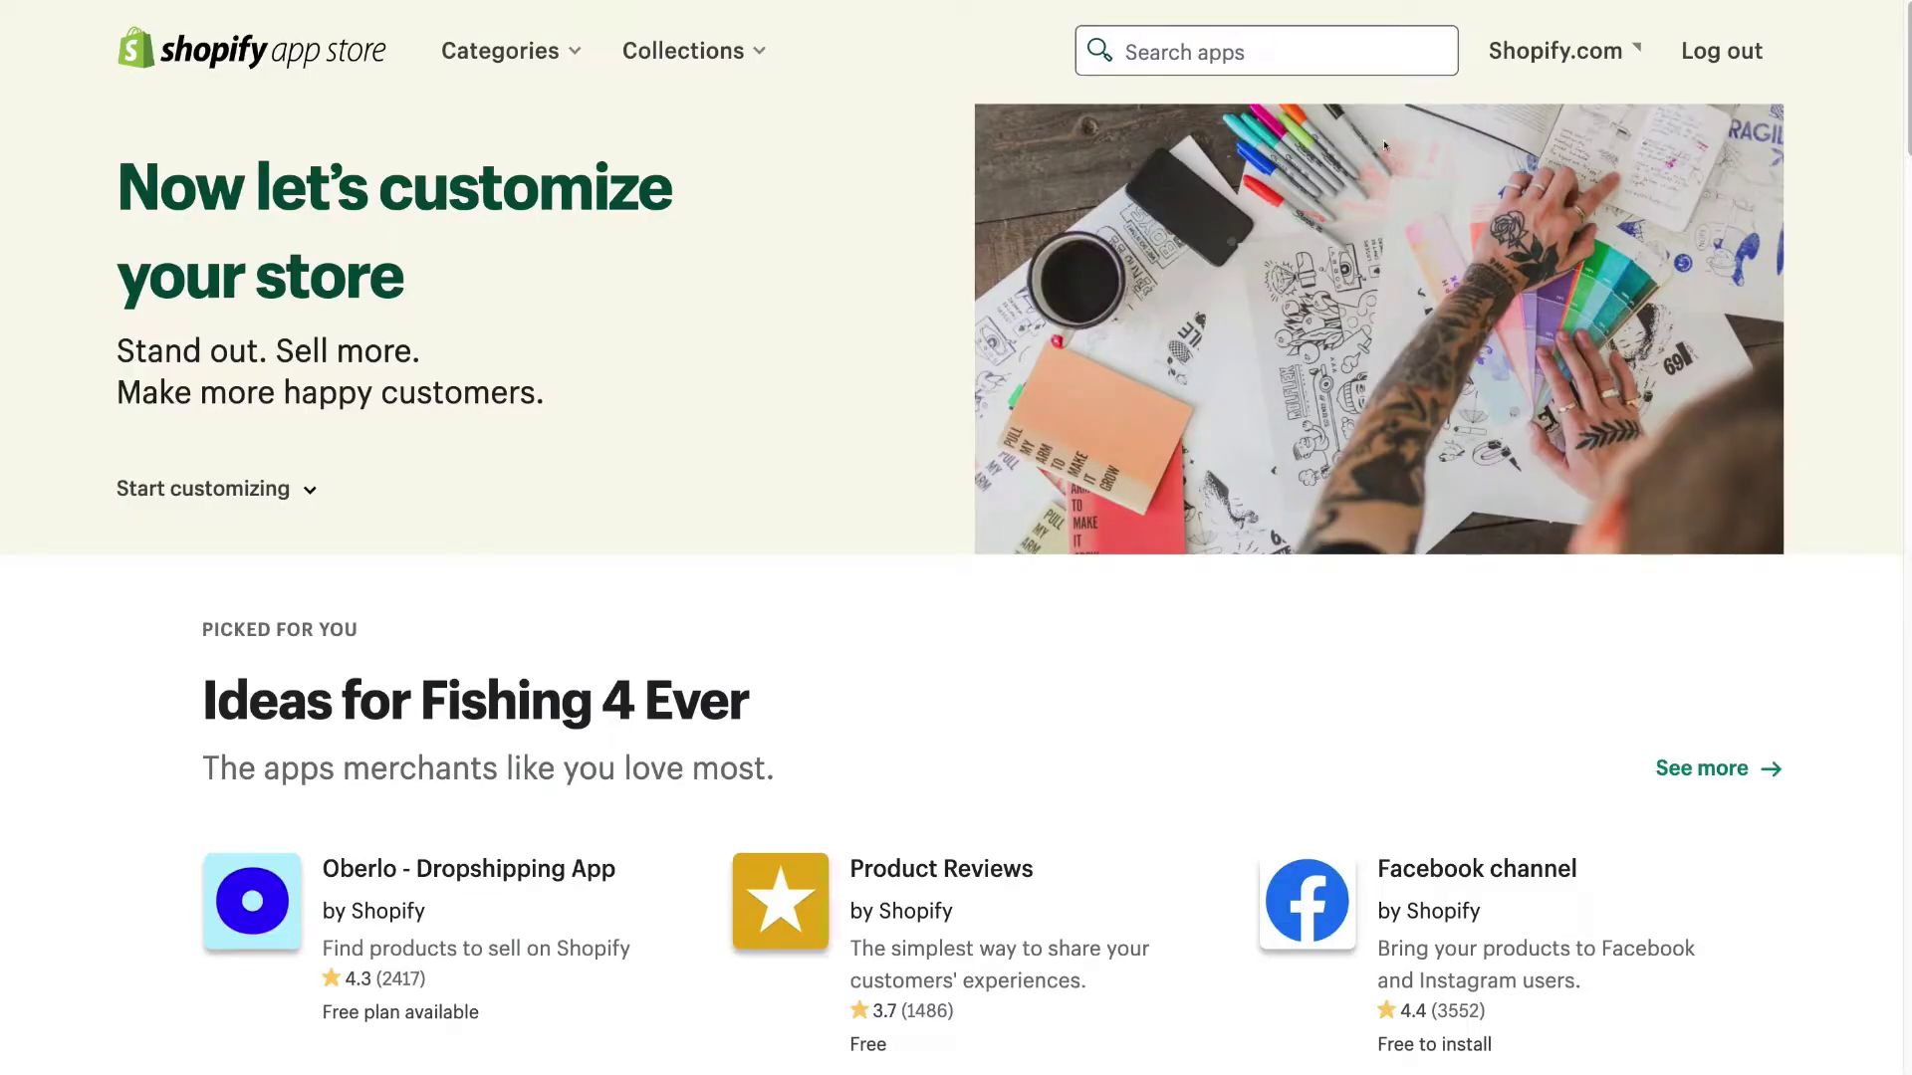
left_click(1156, 54)
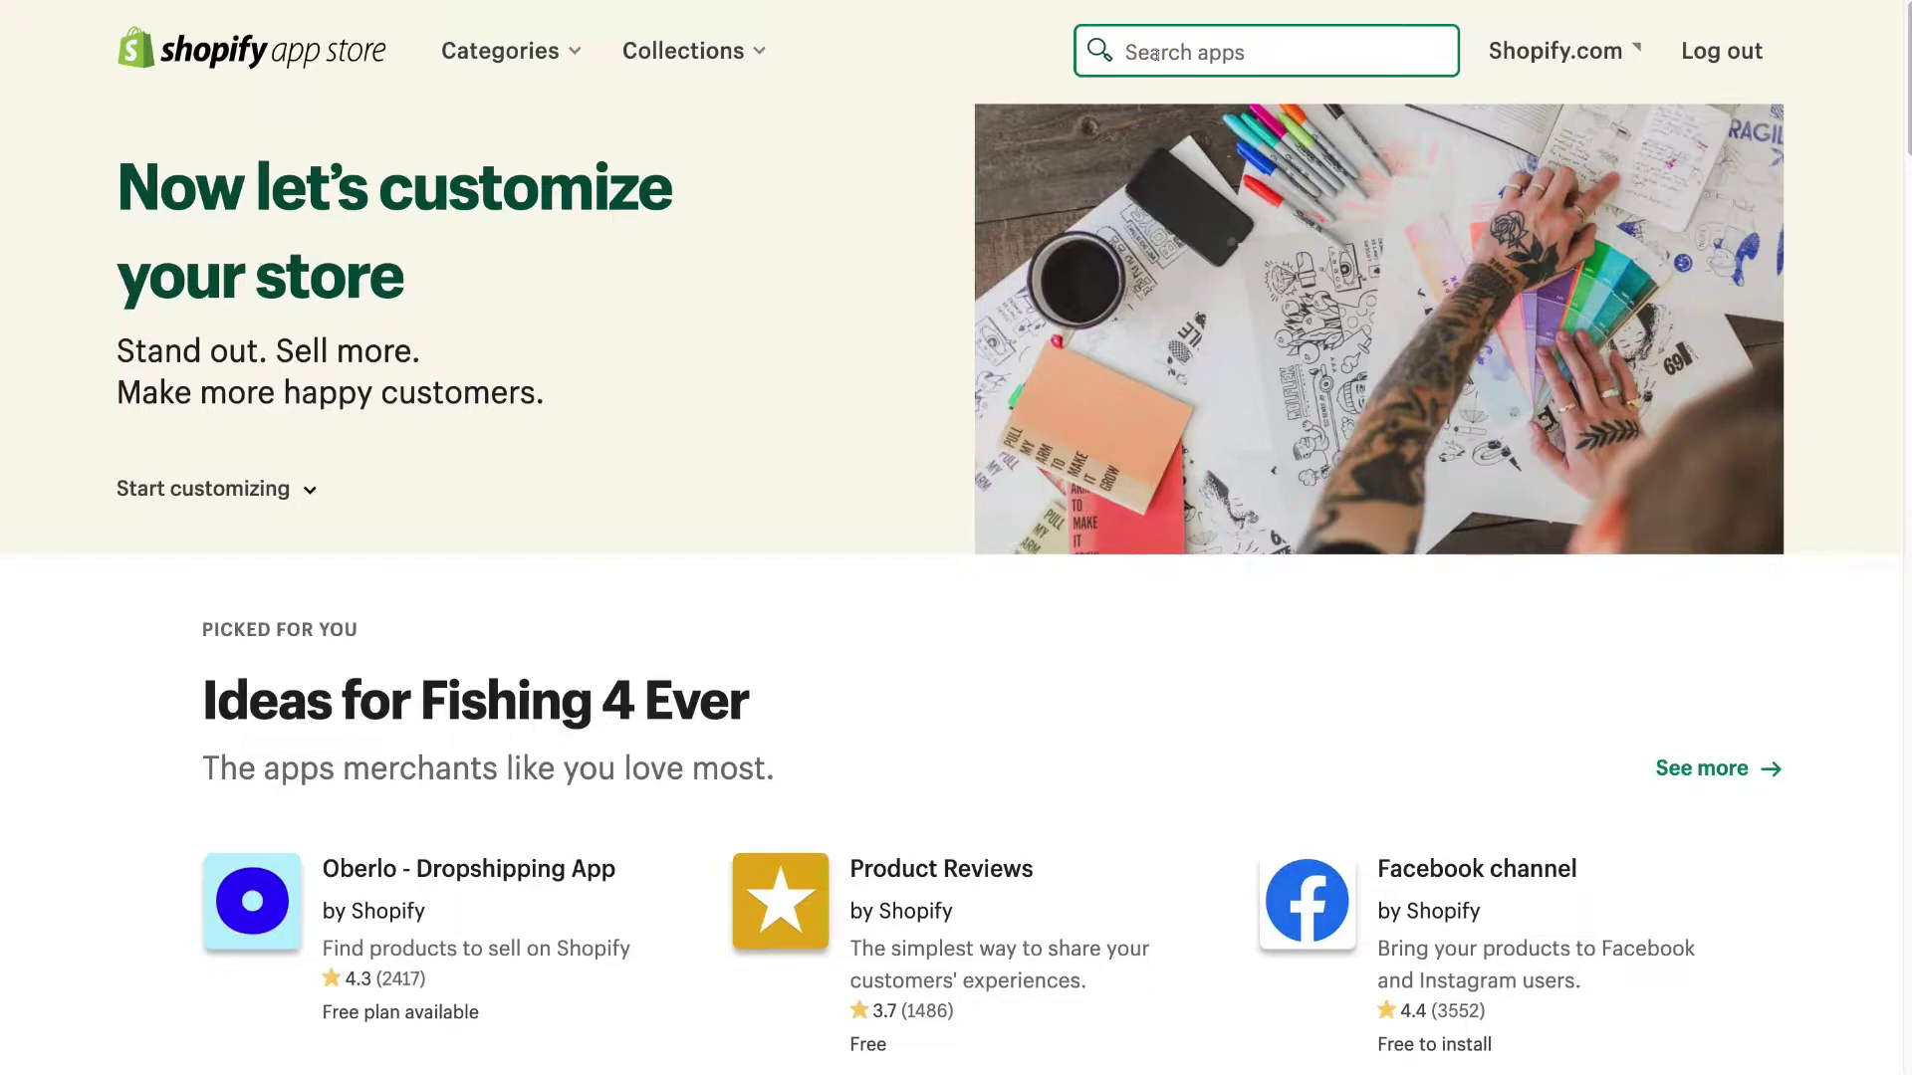
type("shopify email")
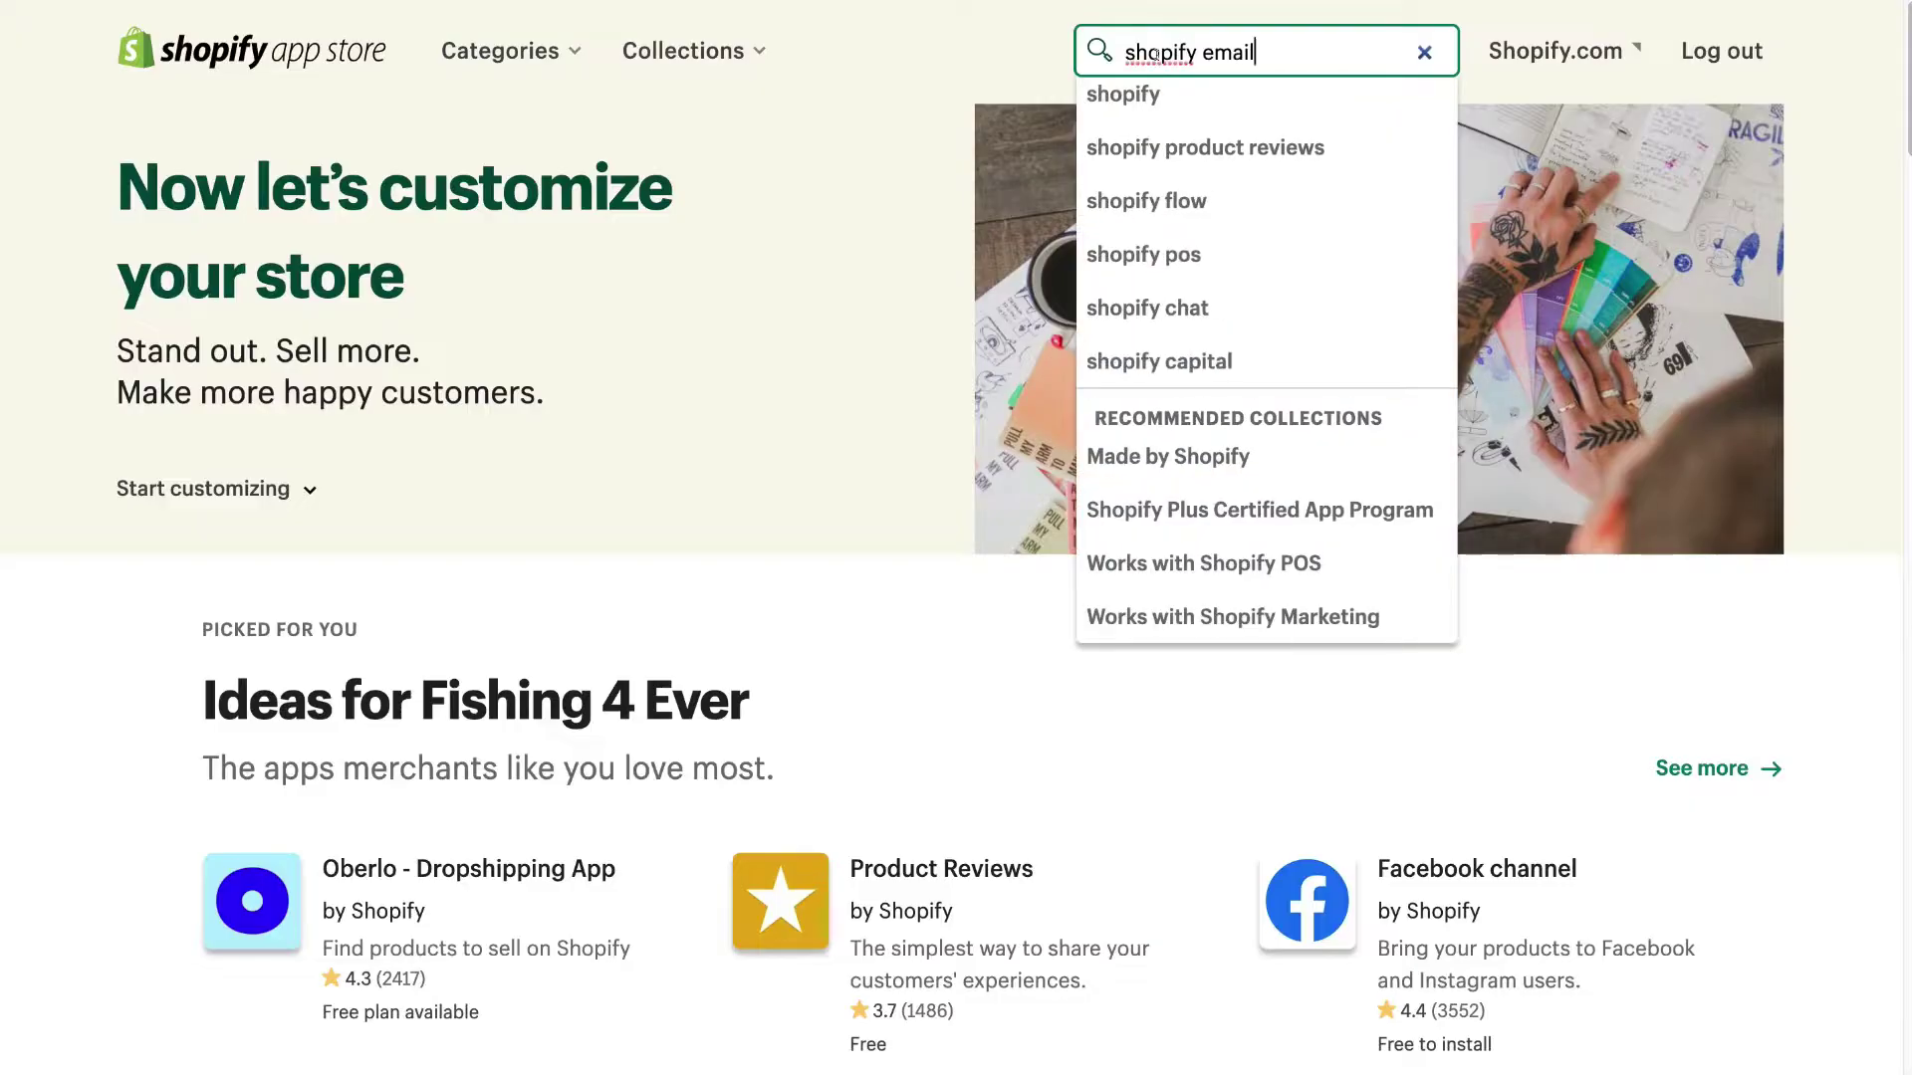
key("Return")
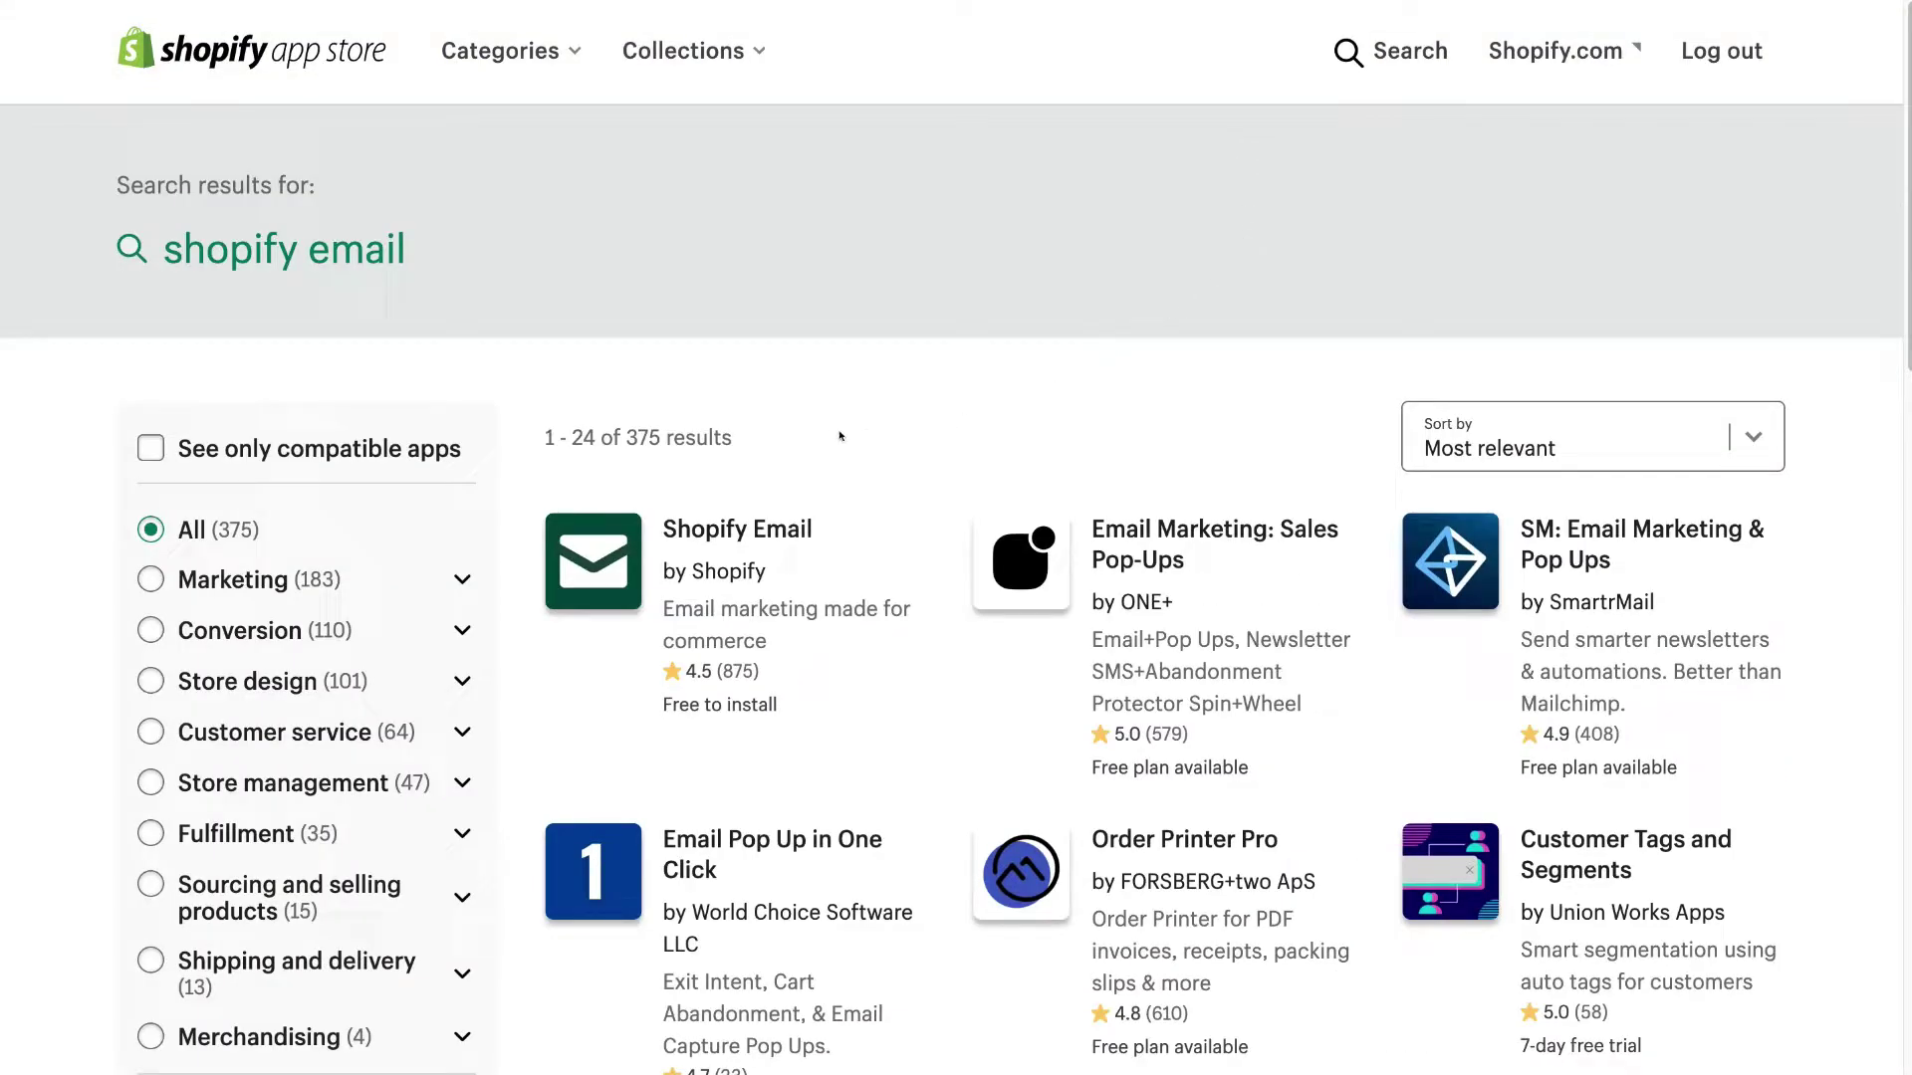
Step: Open the Shopify Email listing, review its free pricing, and choose Add app
left_click(736, 536)
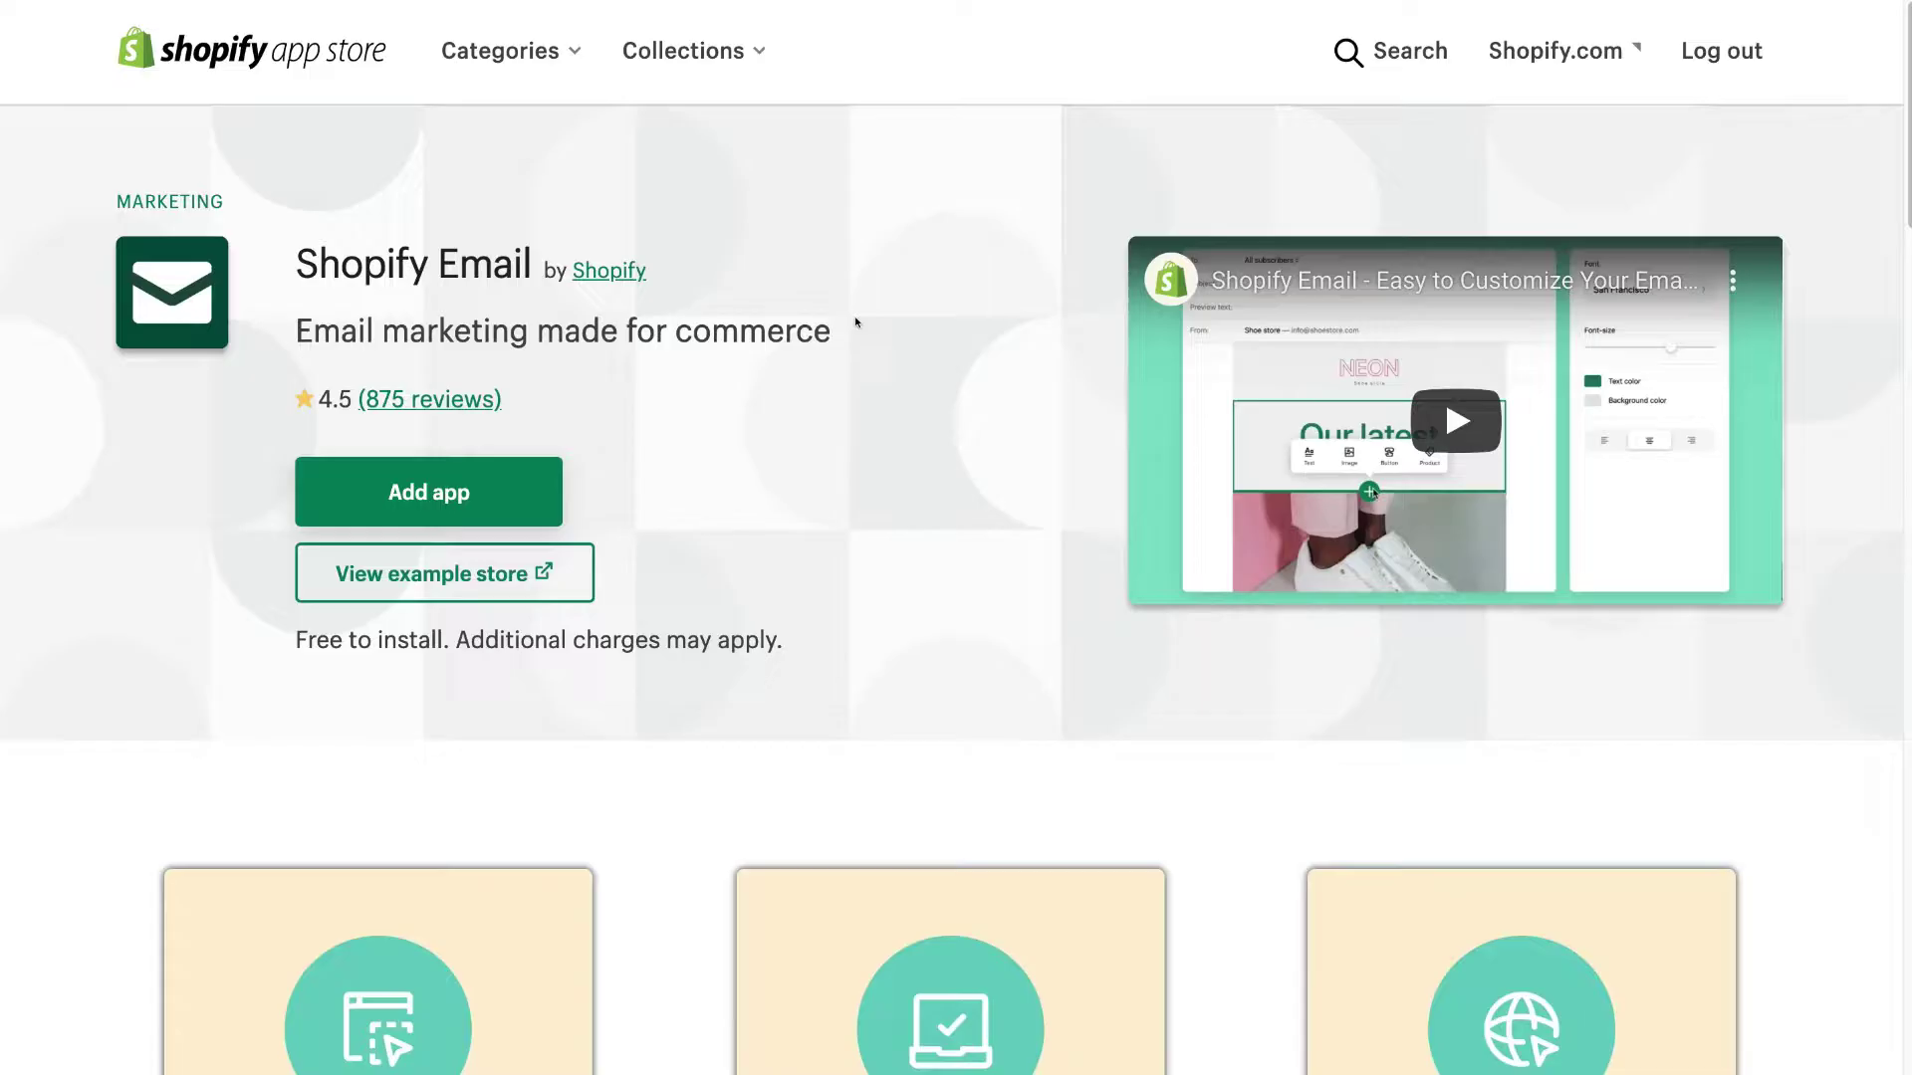
scroll(1041, 483, "down", 7)
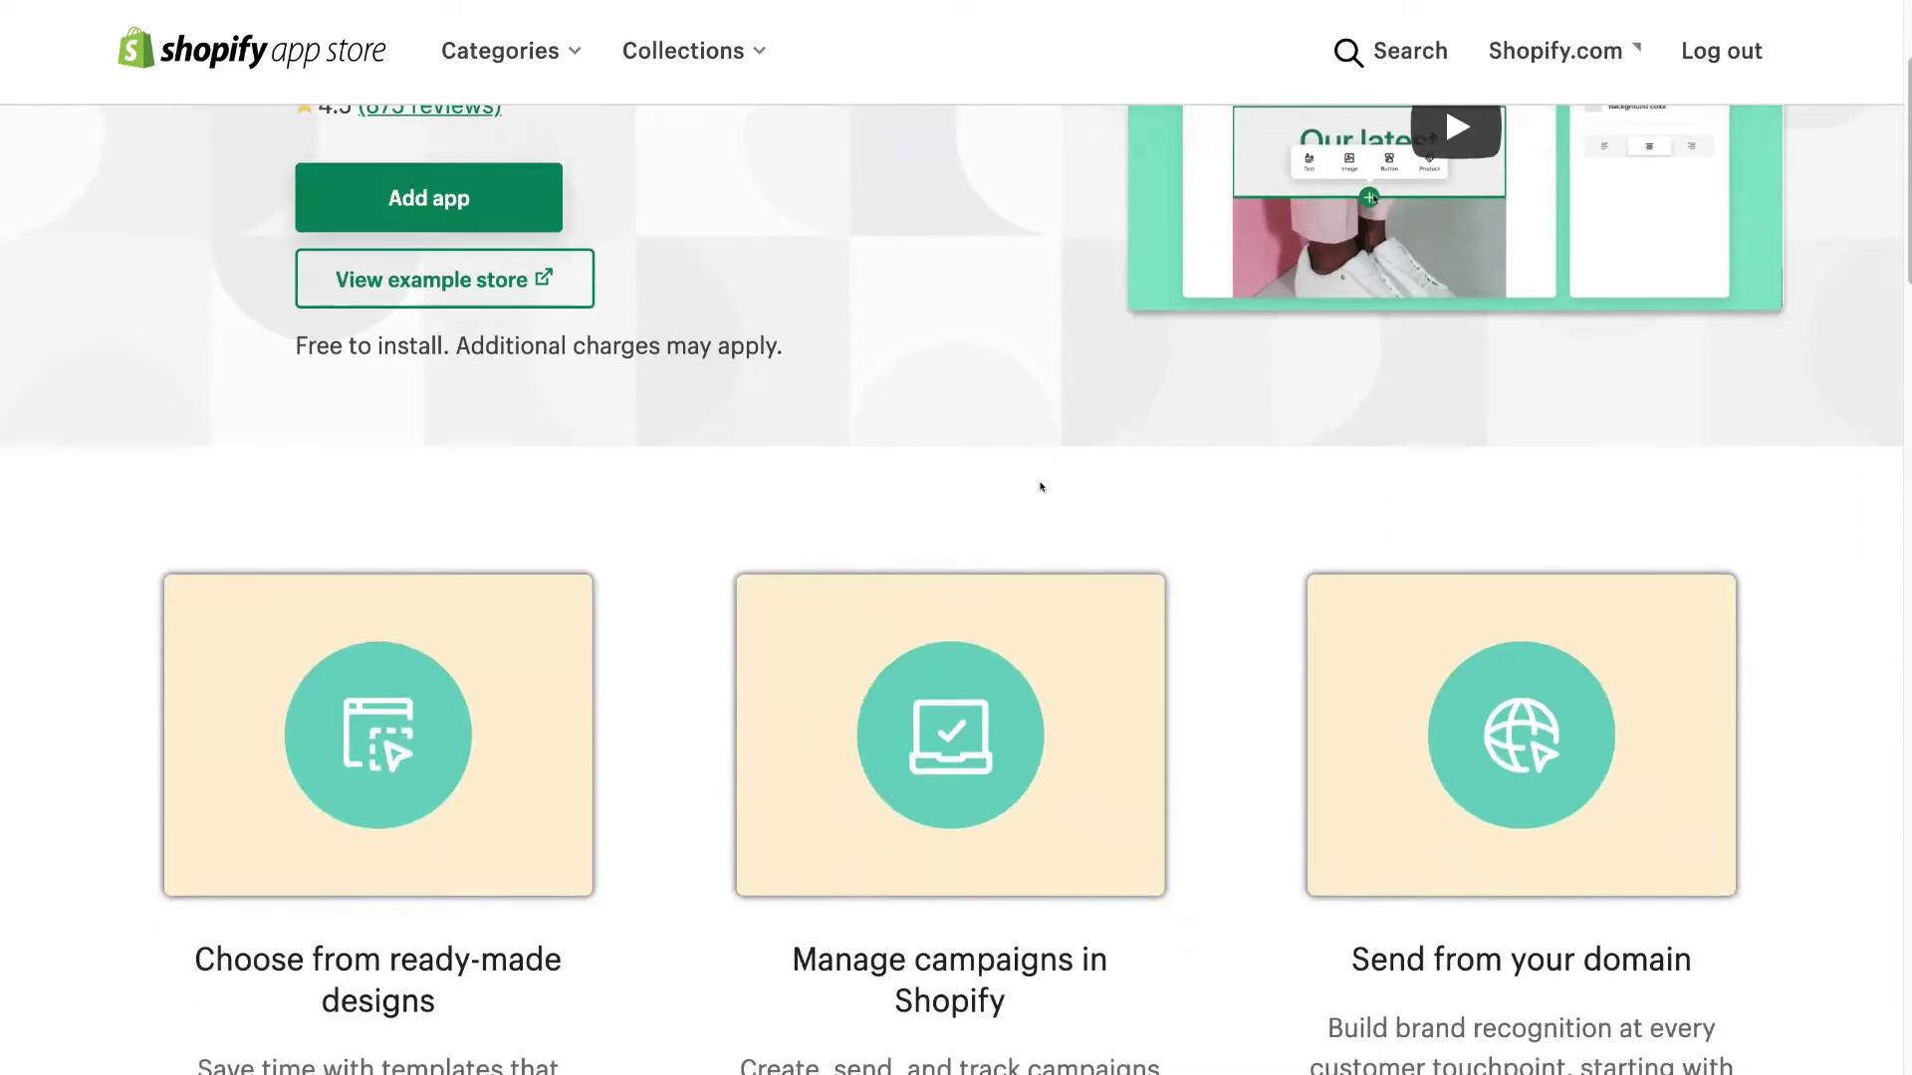
scroll(1042, 486, "down", 15)
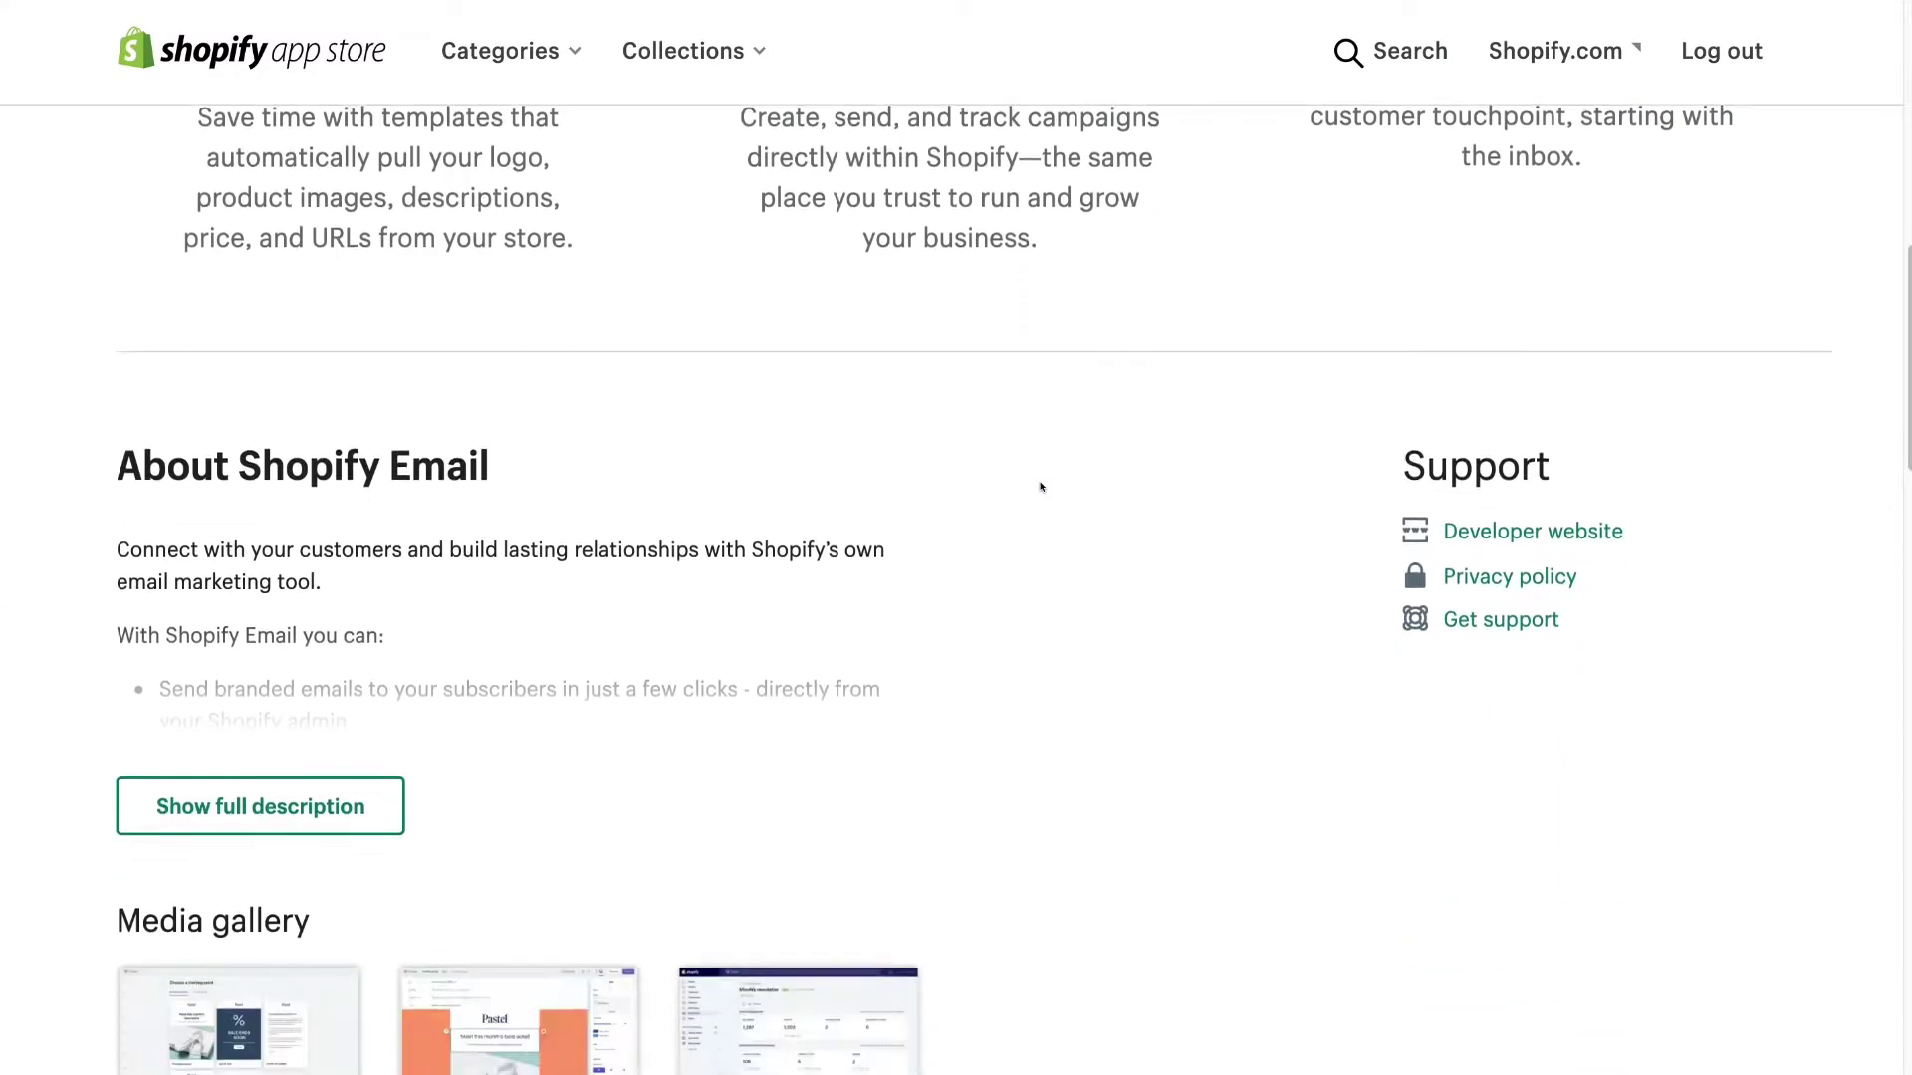
scroll(996, 488, "down", 2)
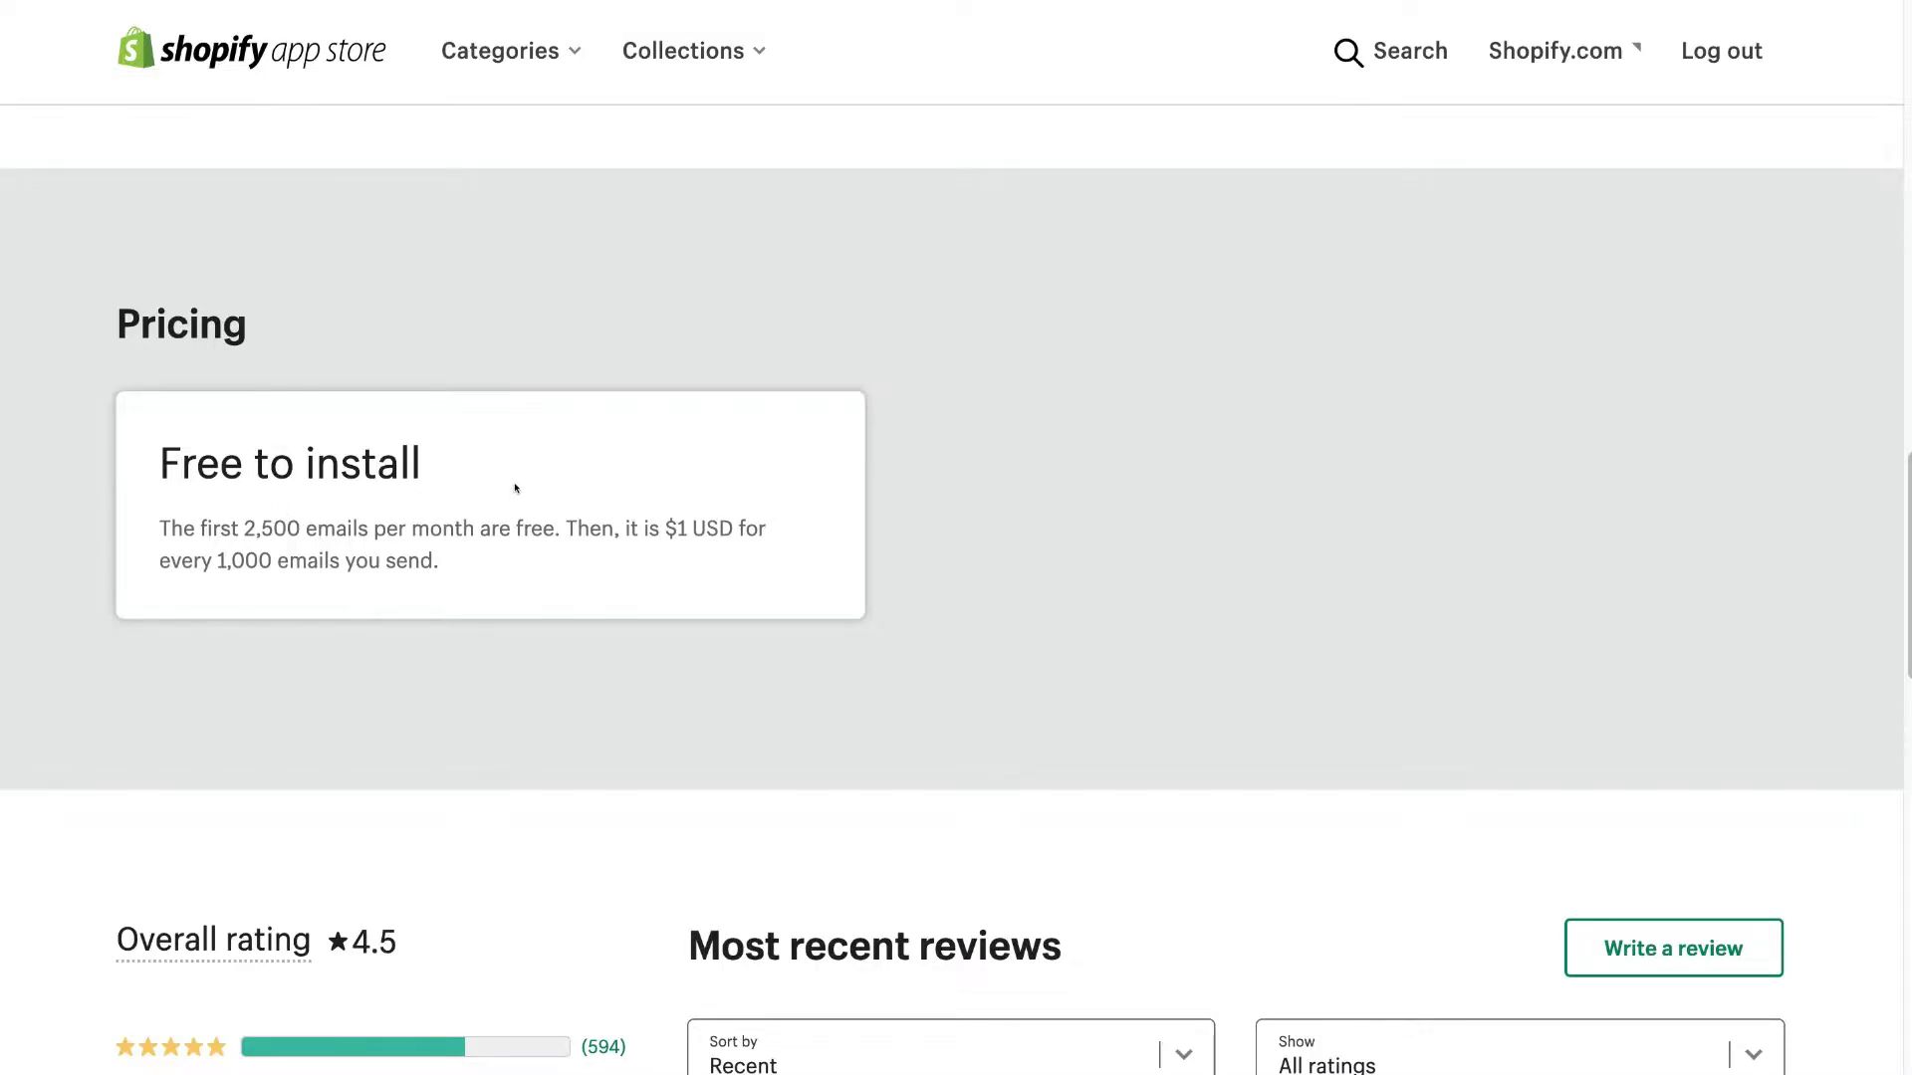
scroll(574, 401, "up", 15)
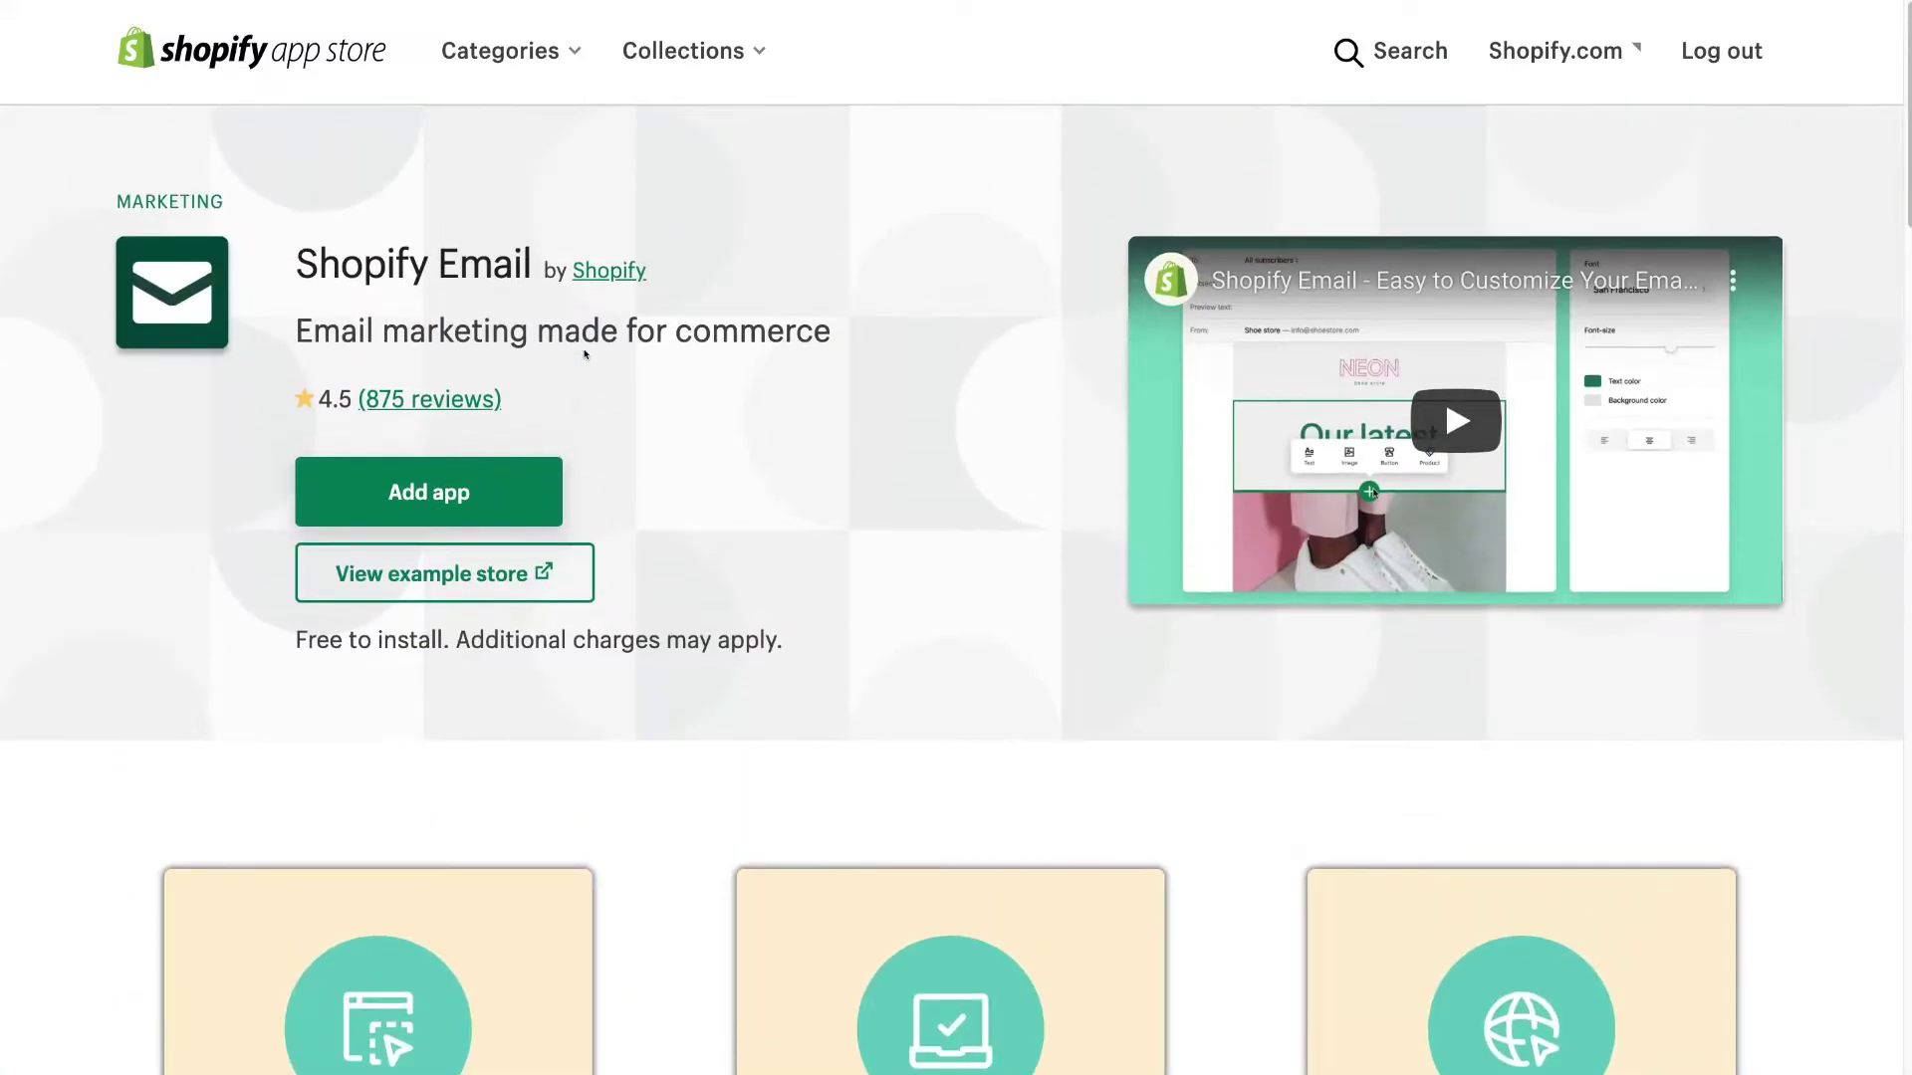
left_click(450, 475)
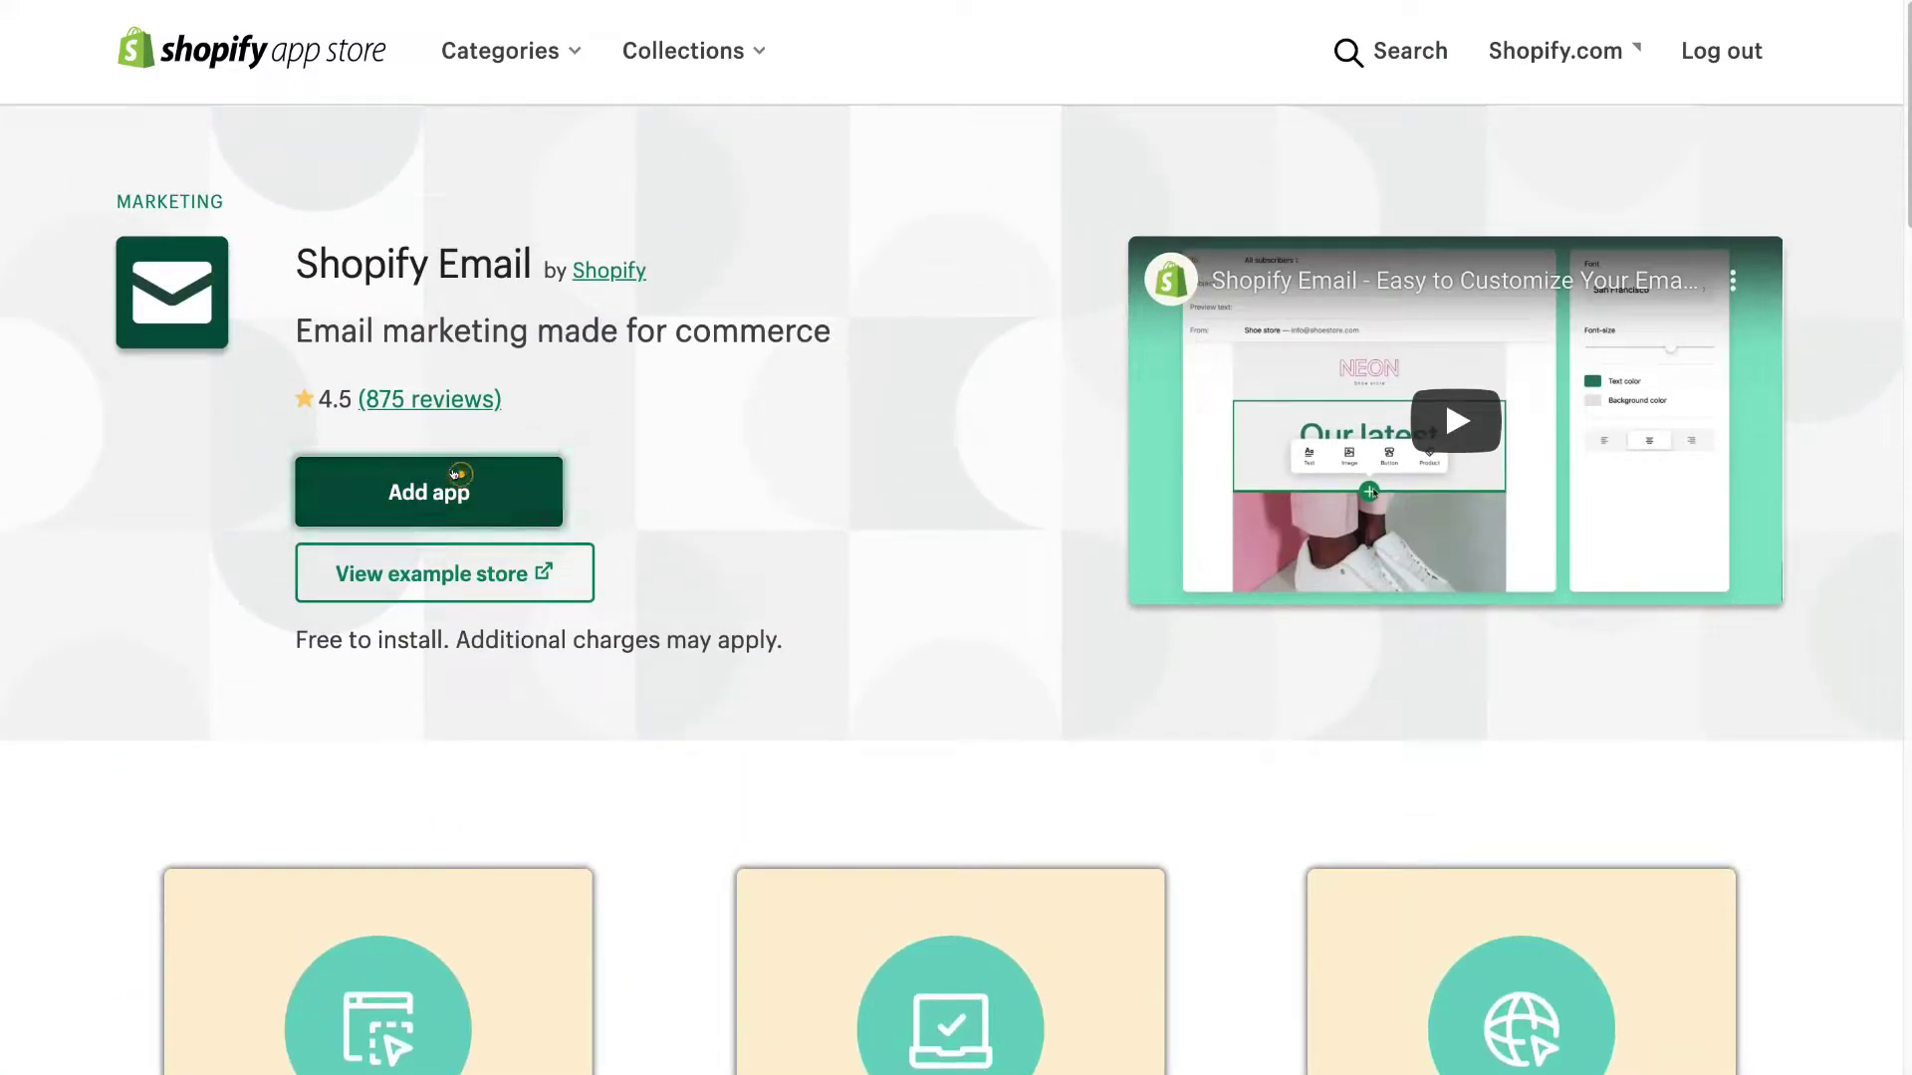
Step: Confirm the Shopify Email installation and open it from the installed apps list
scroll(528, 461, "down", 3)
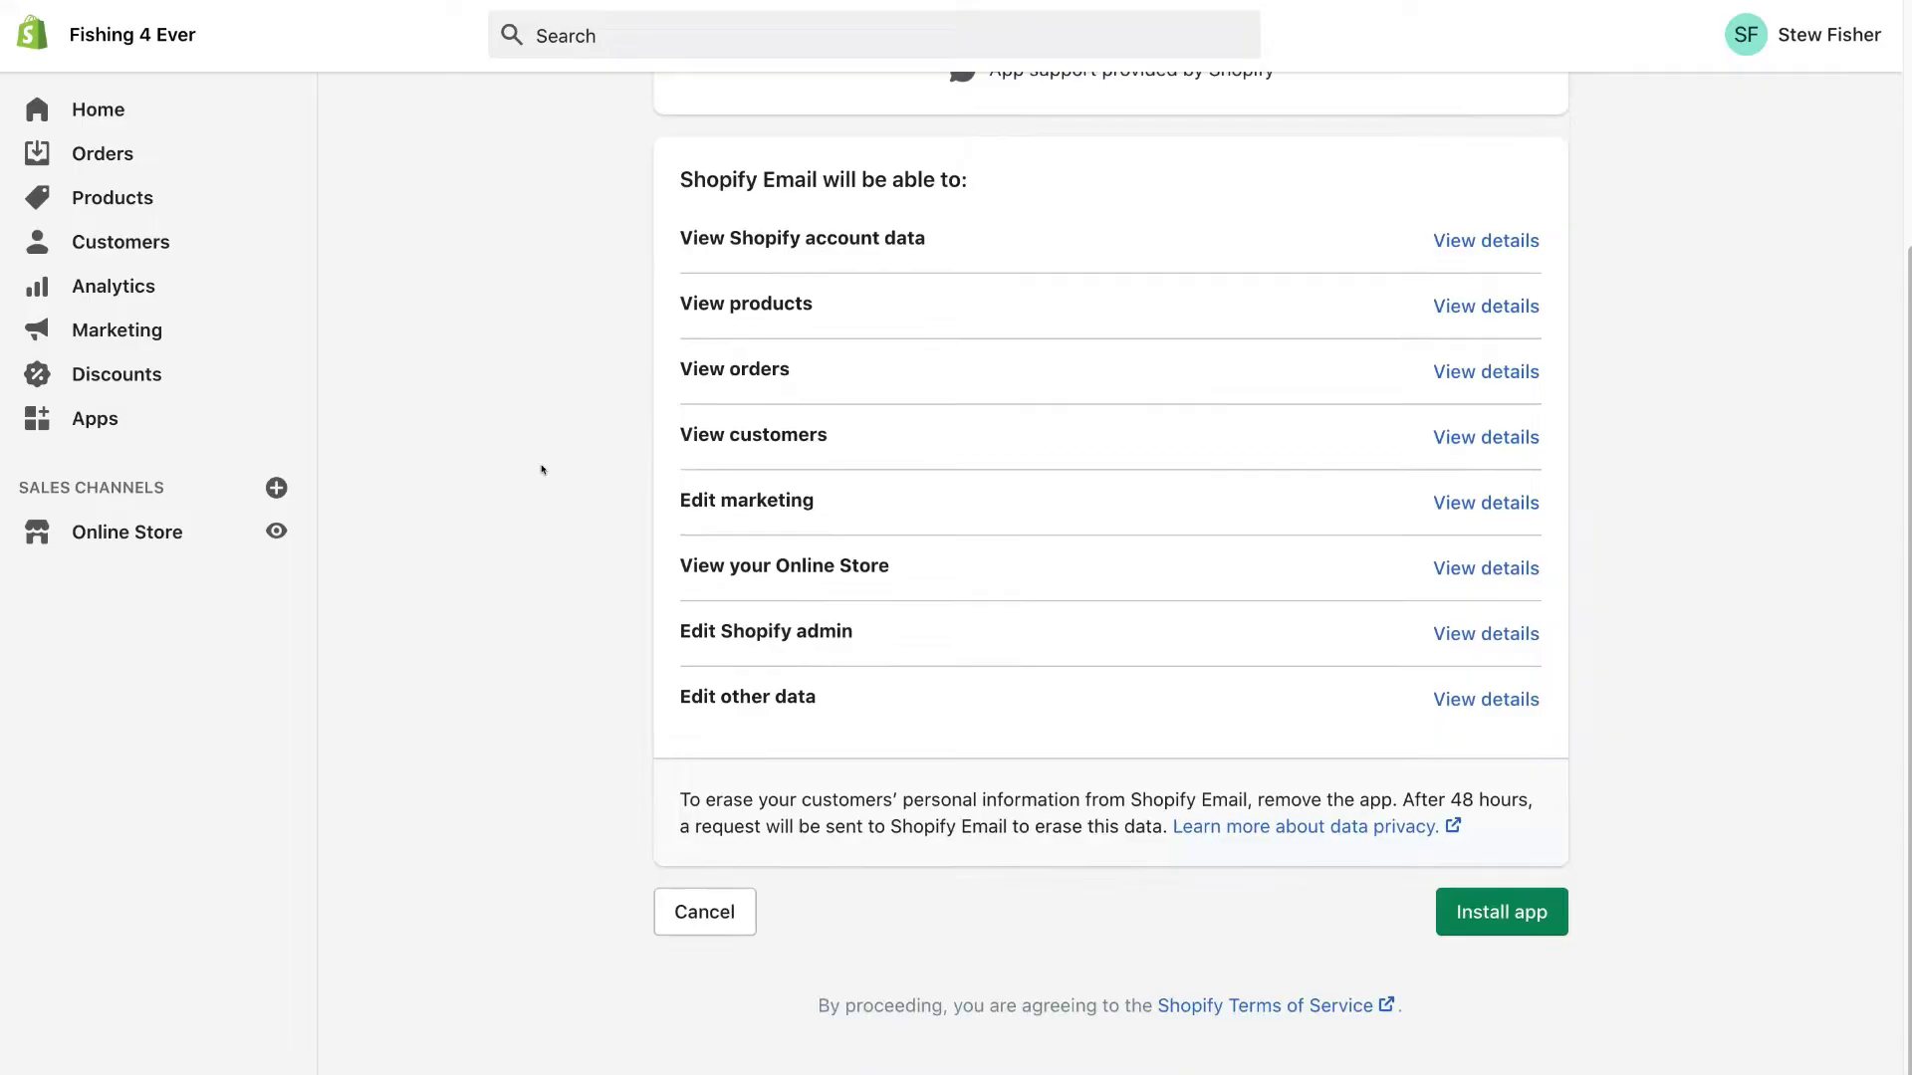
left_click(1528, 924)
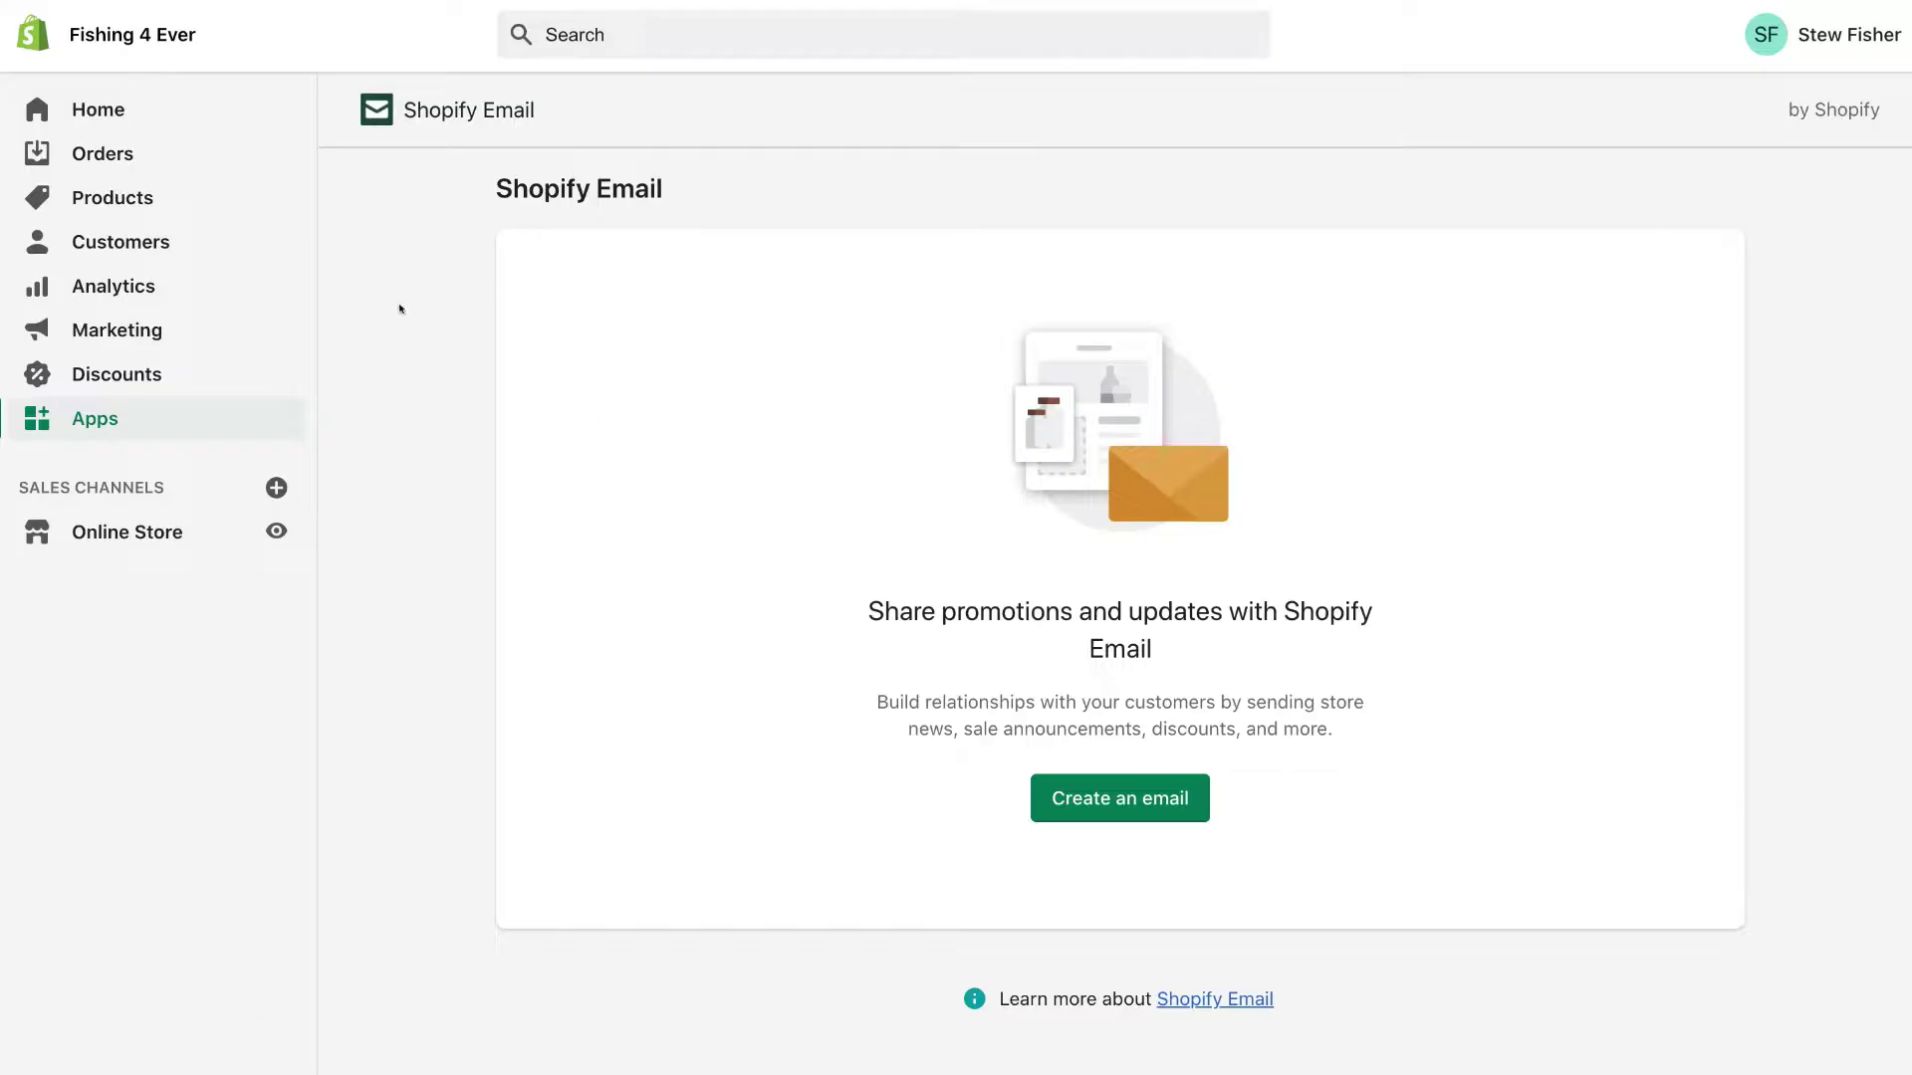
left_click(189, 419)
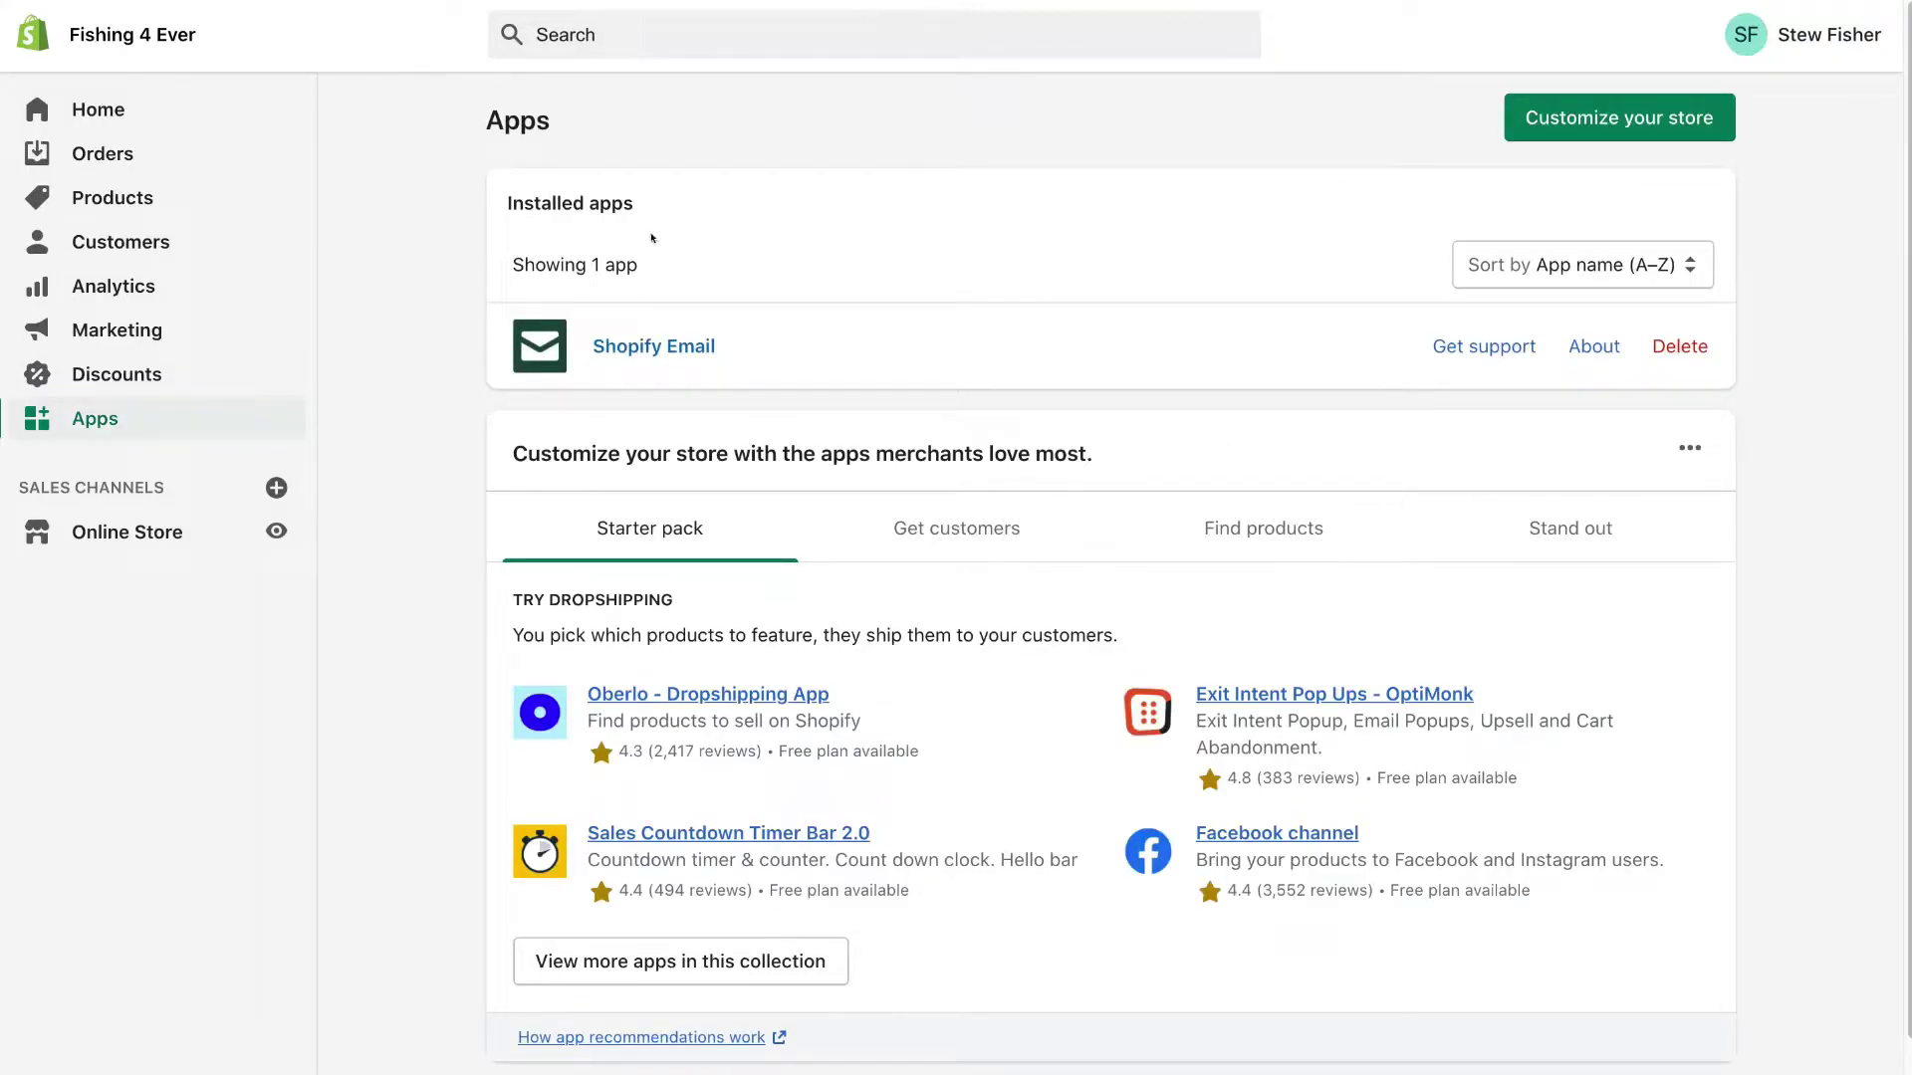
left_click(681, 347)
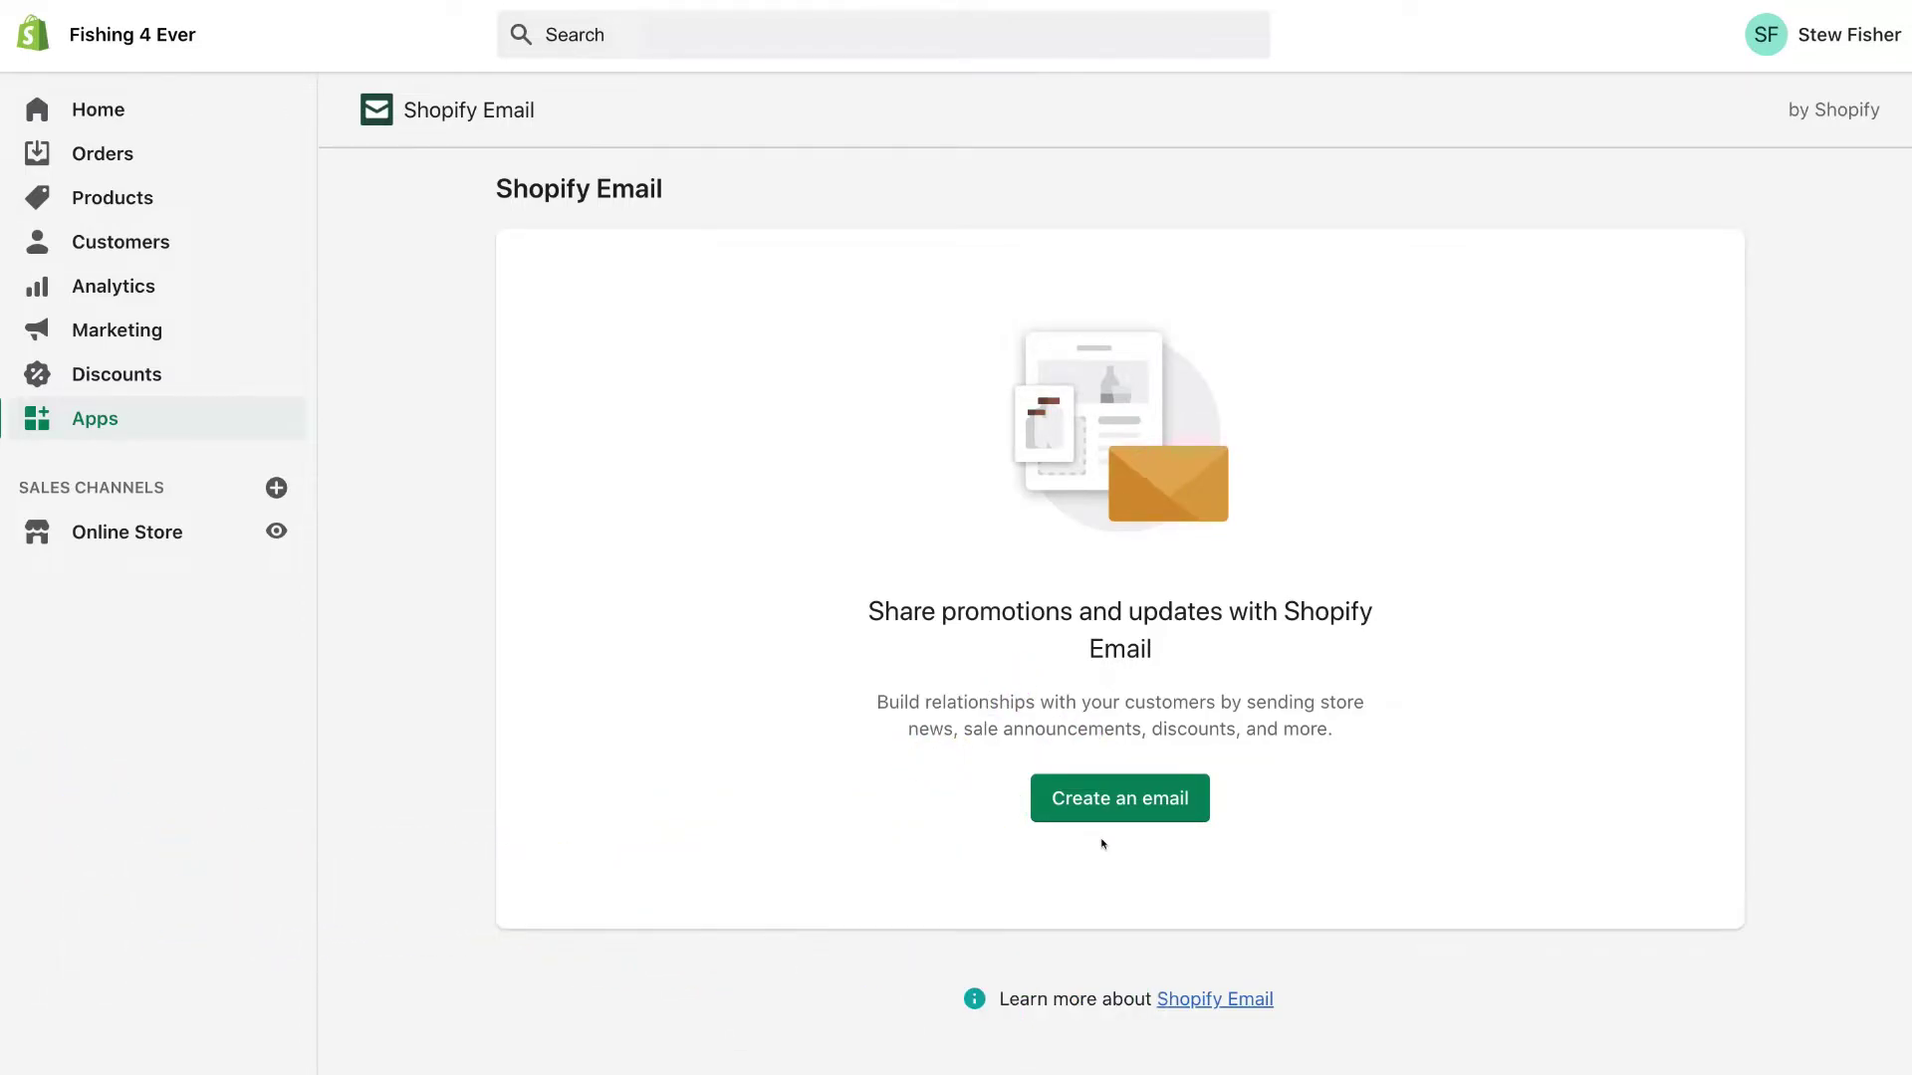
Step: Create a new email using the Sale announcement template, 'The seasonal sale is here'
left_click(1125, 814)
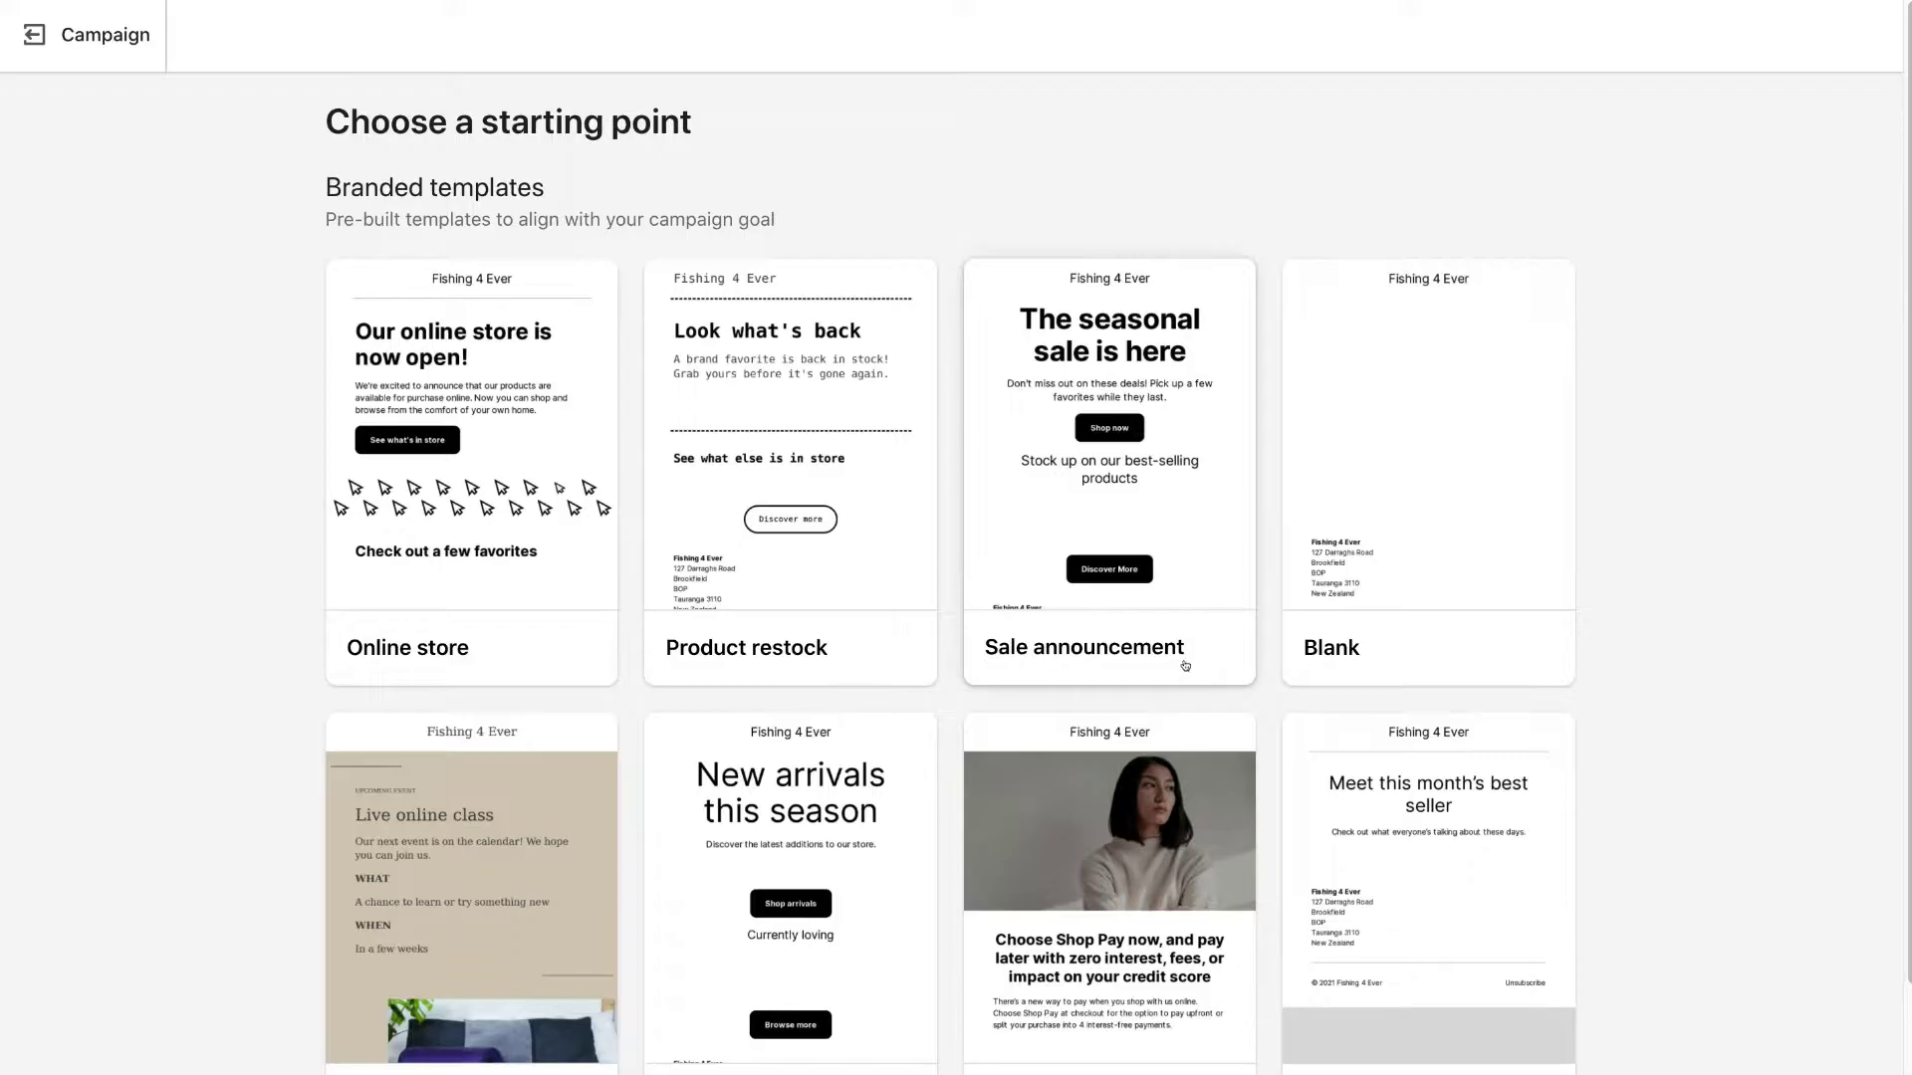
scroll(1319, 659, "down", 2)
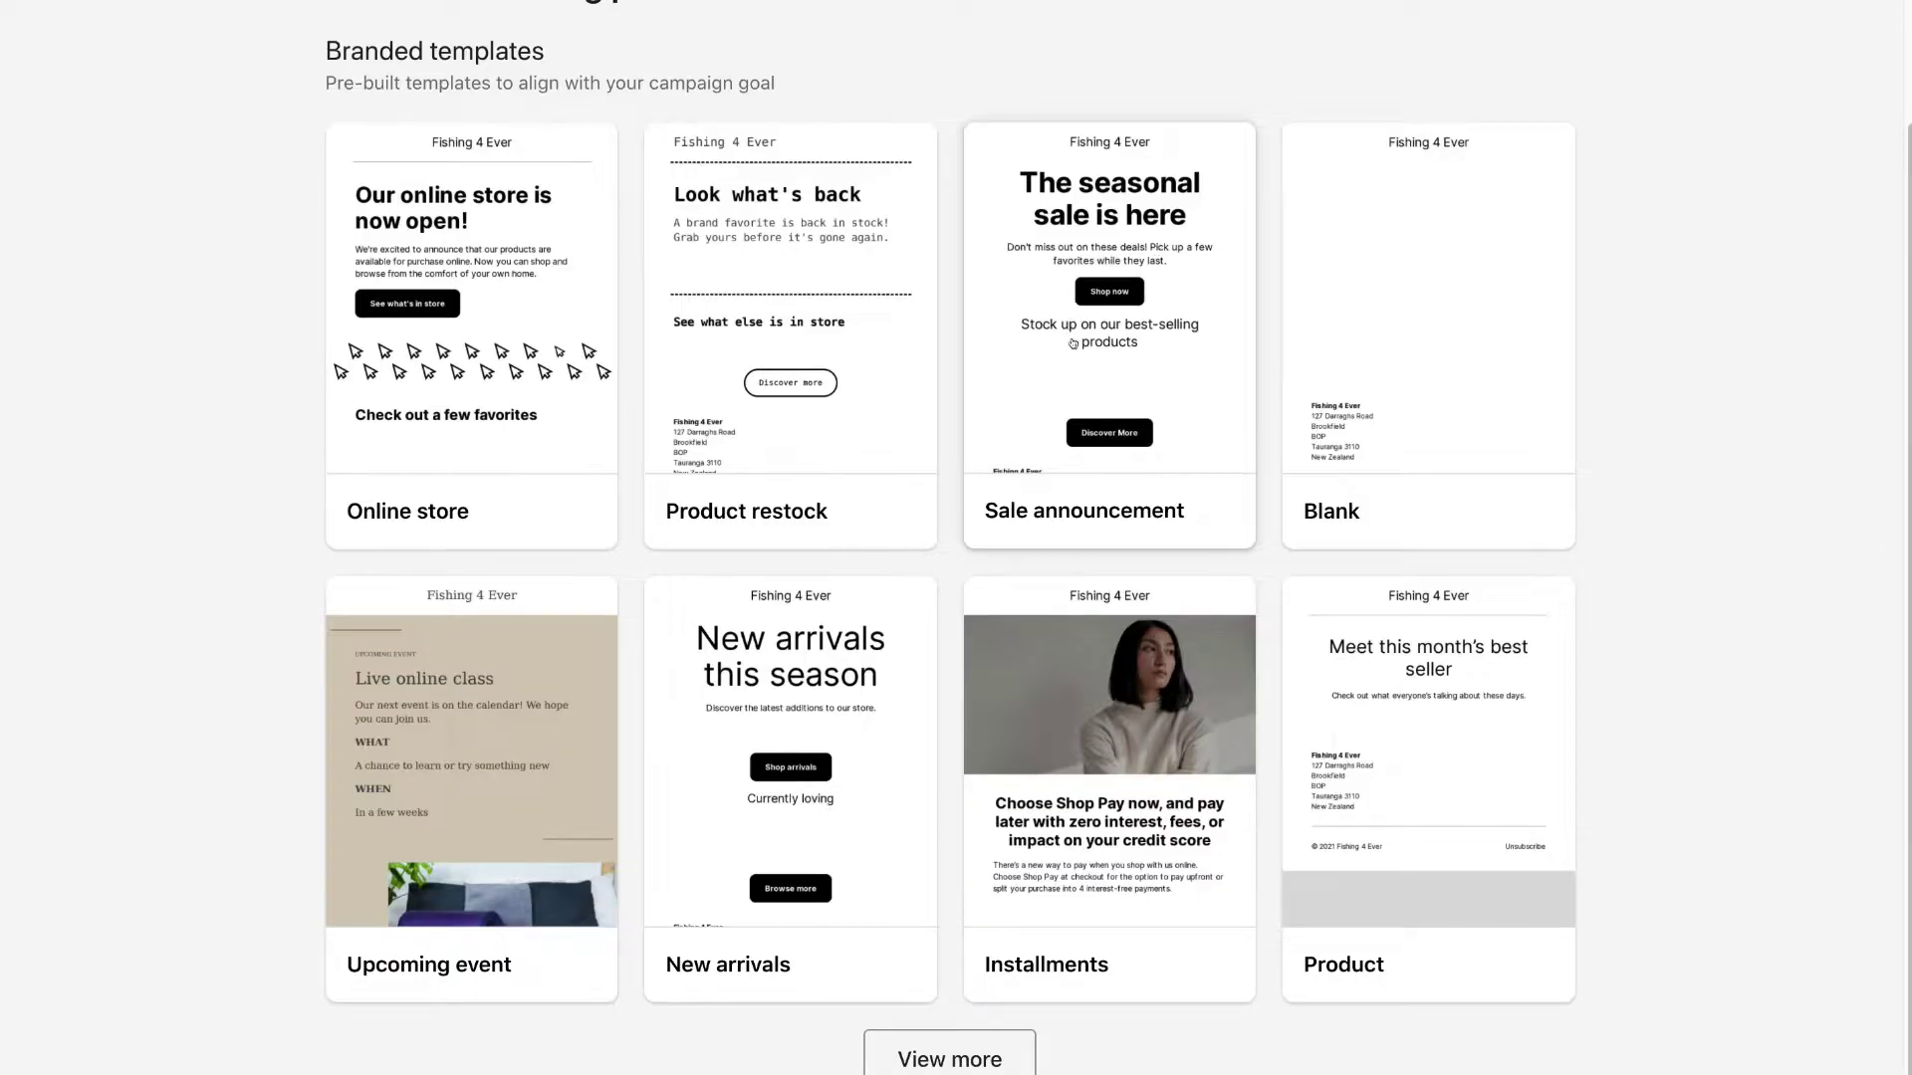
left_click(1108, 371)
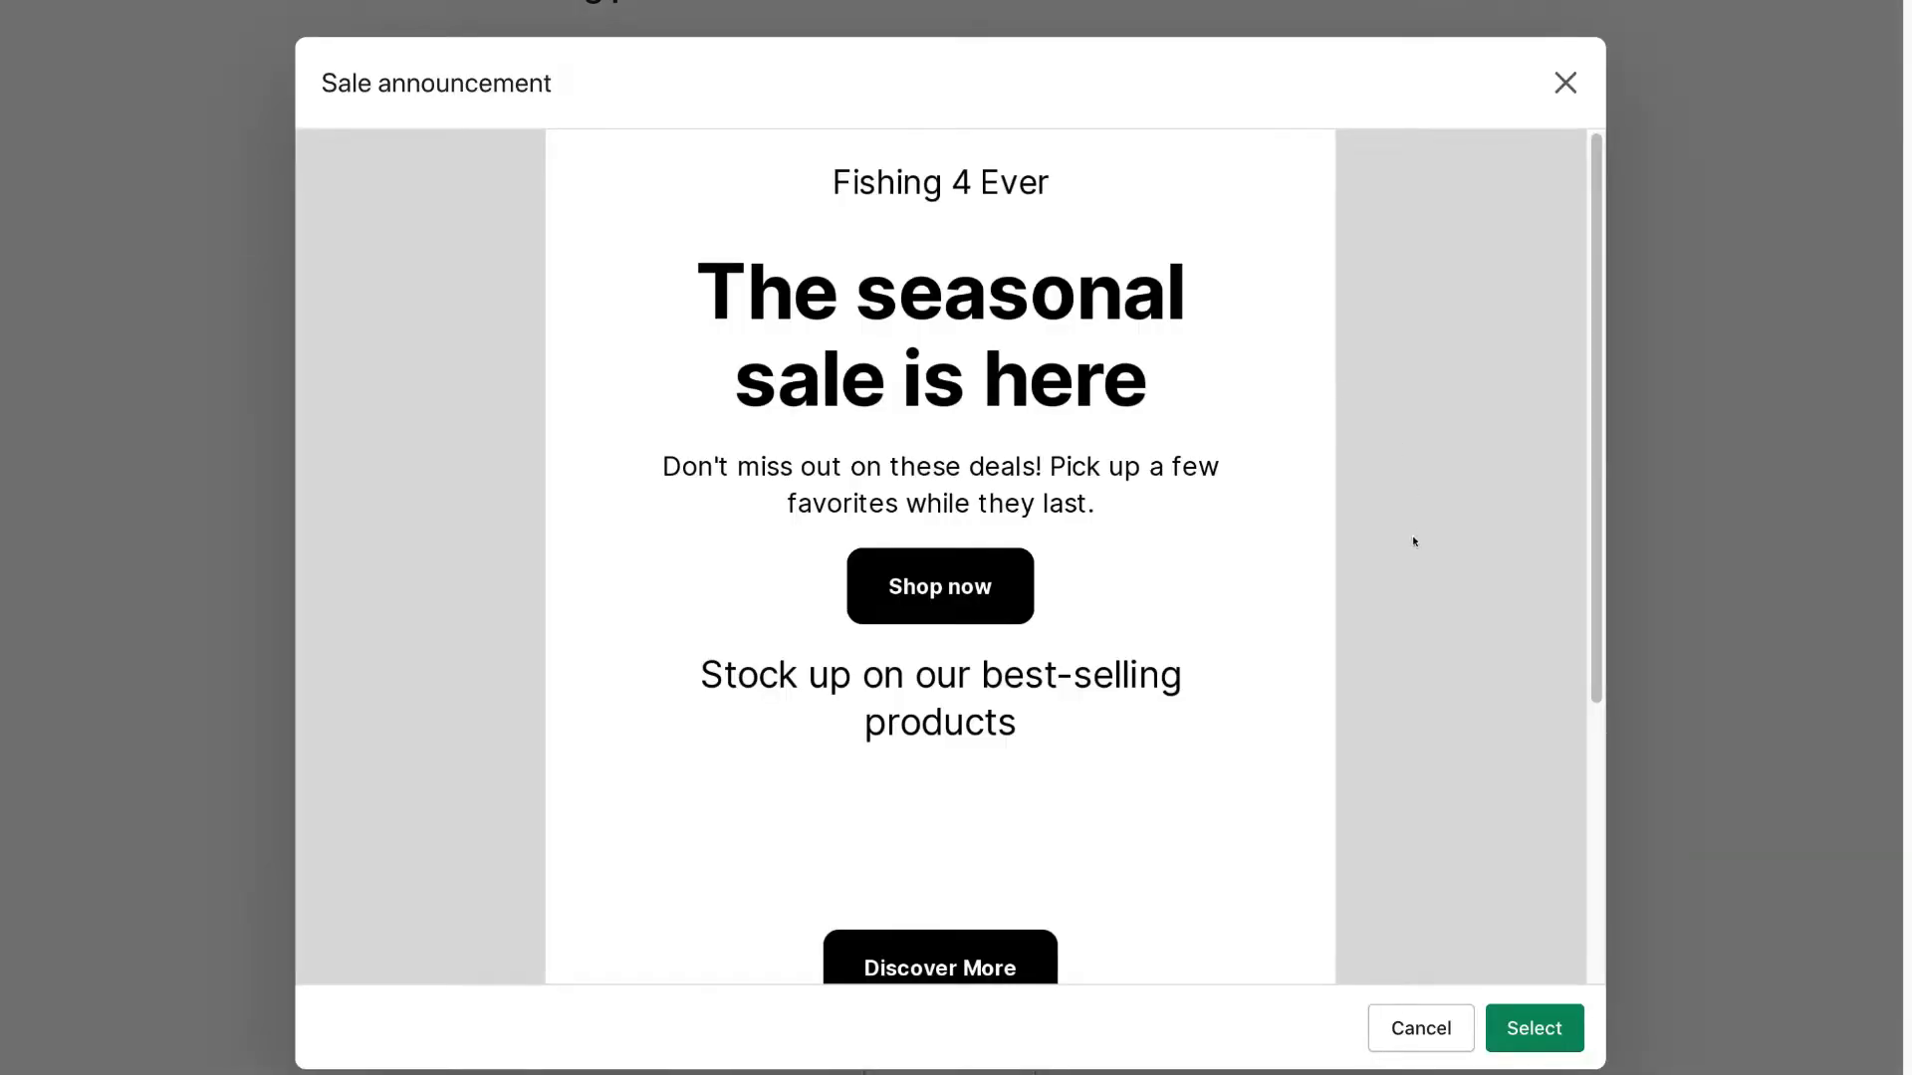
left_click(1539, 1035)
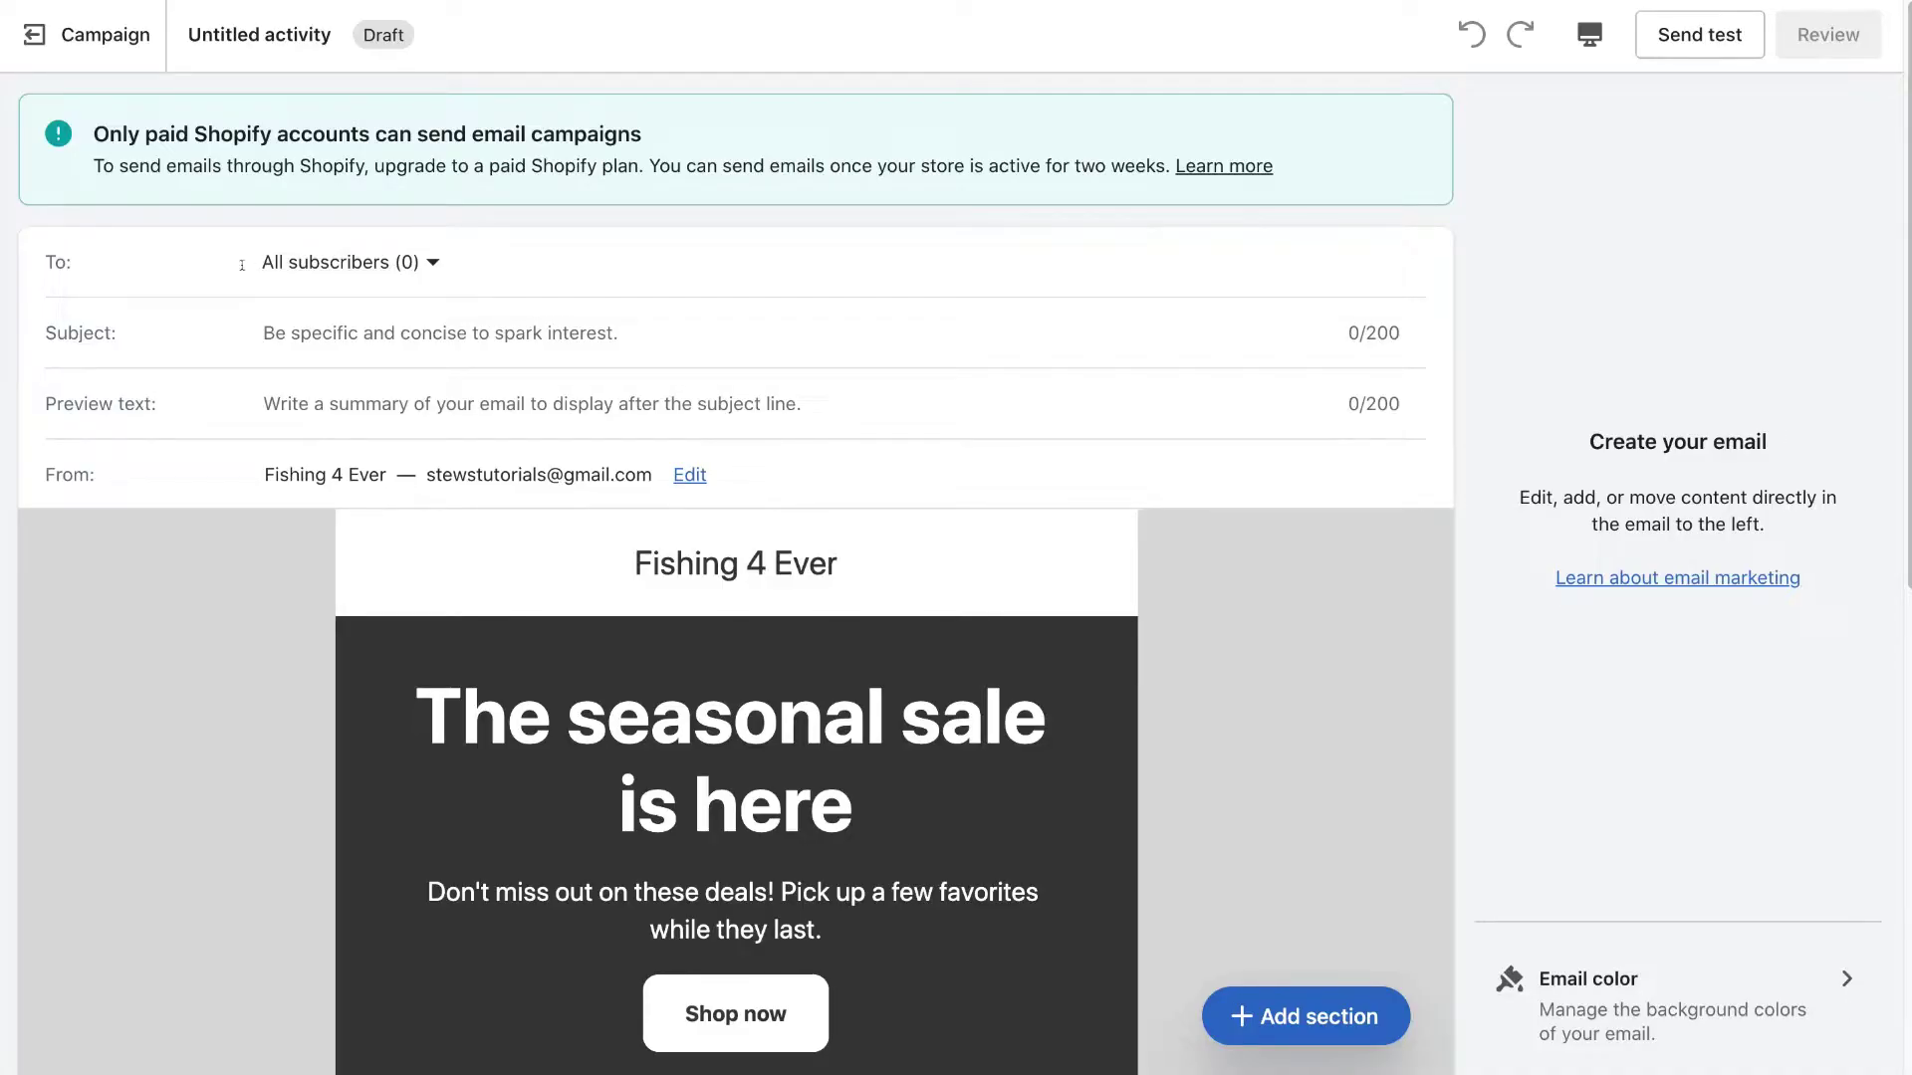
left_click(379, 261)
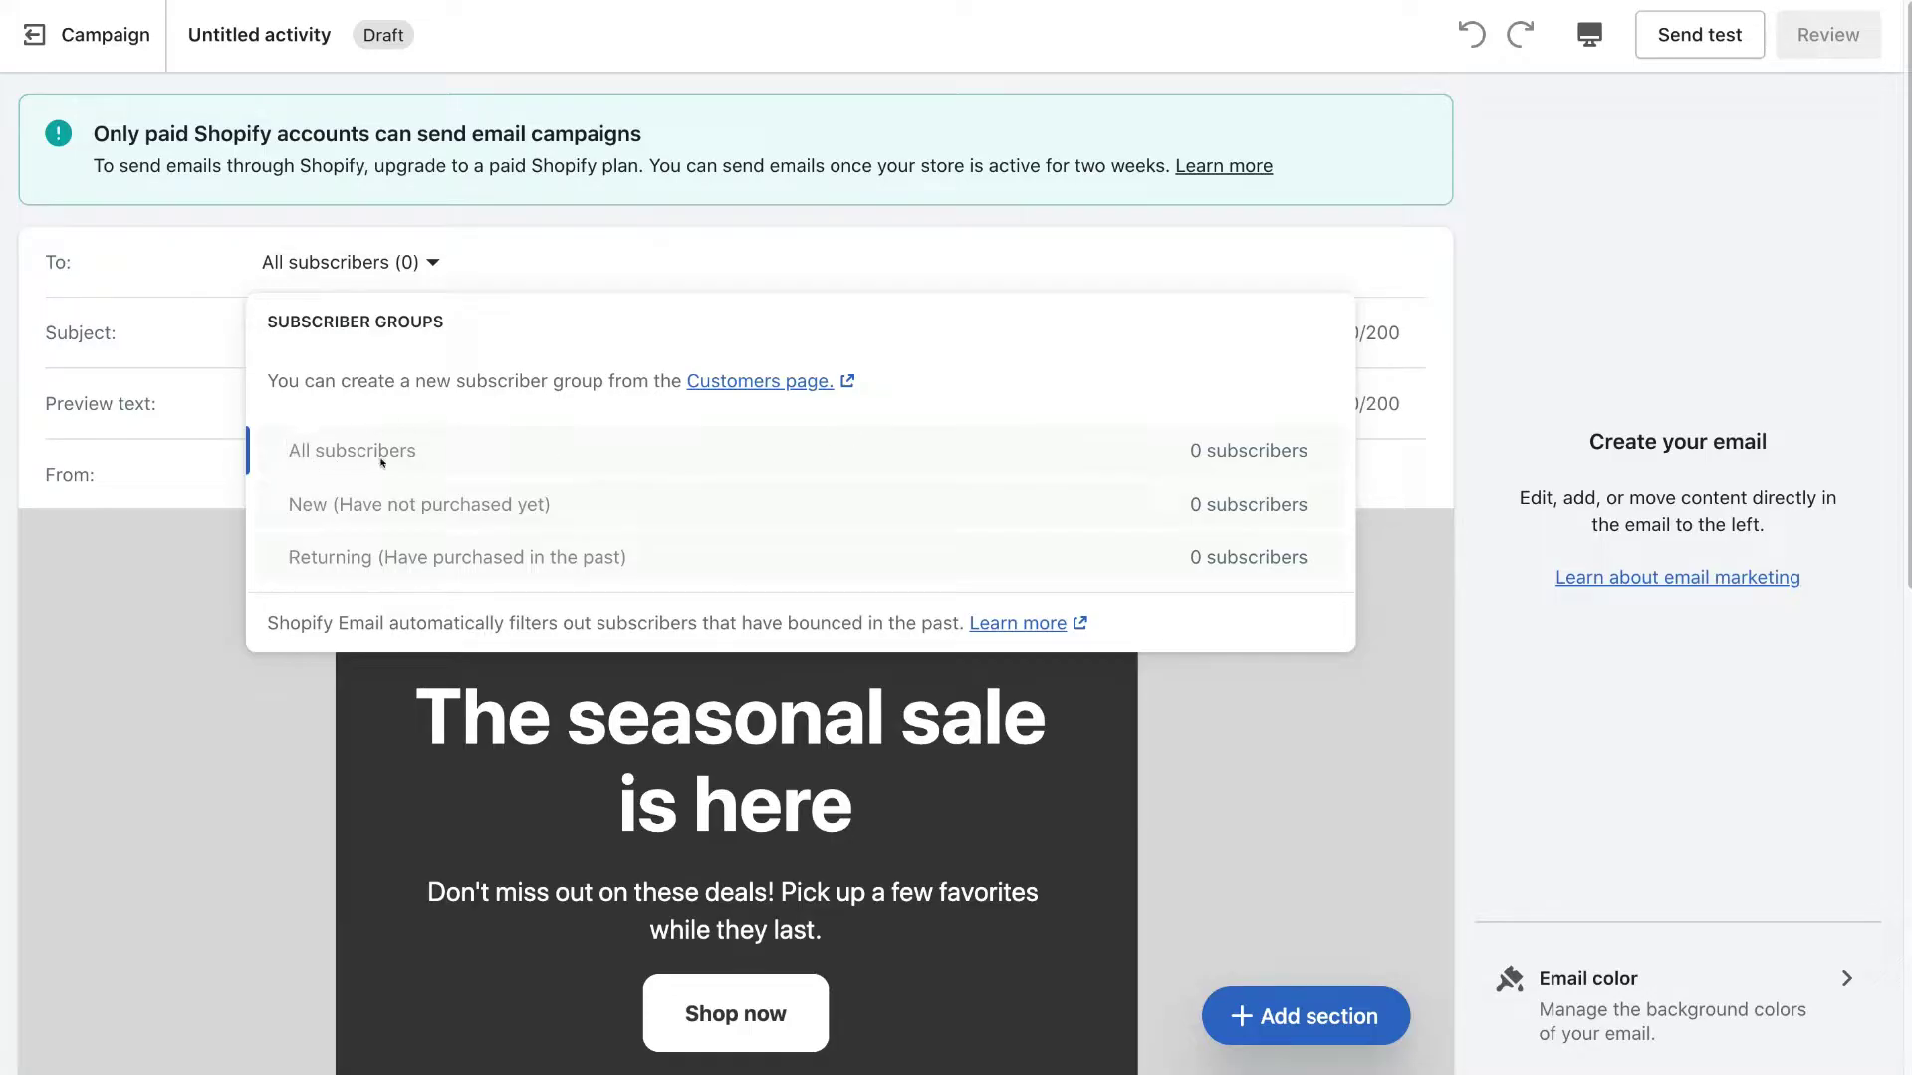
left_click(482, 271)
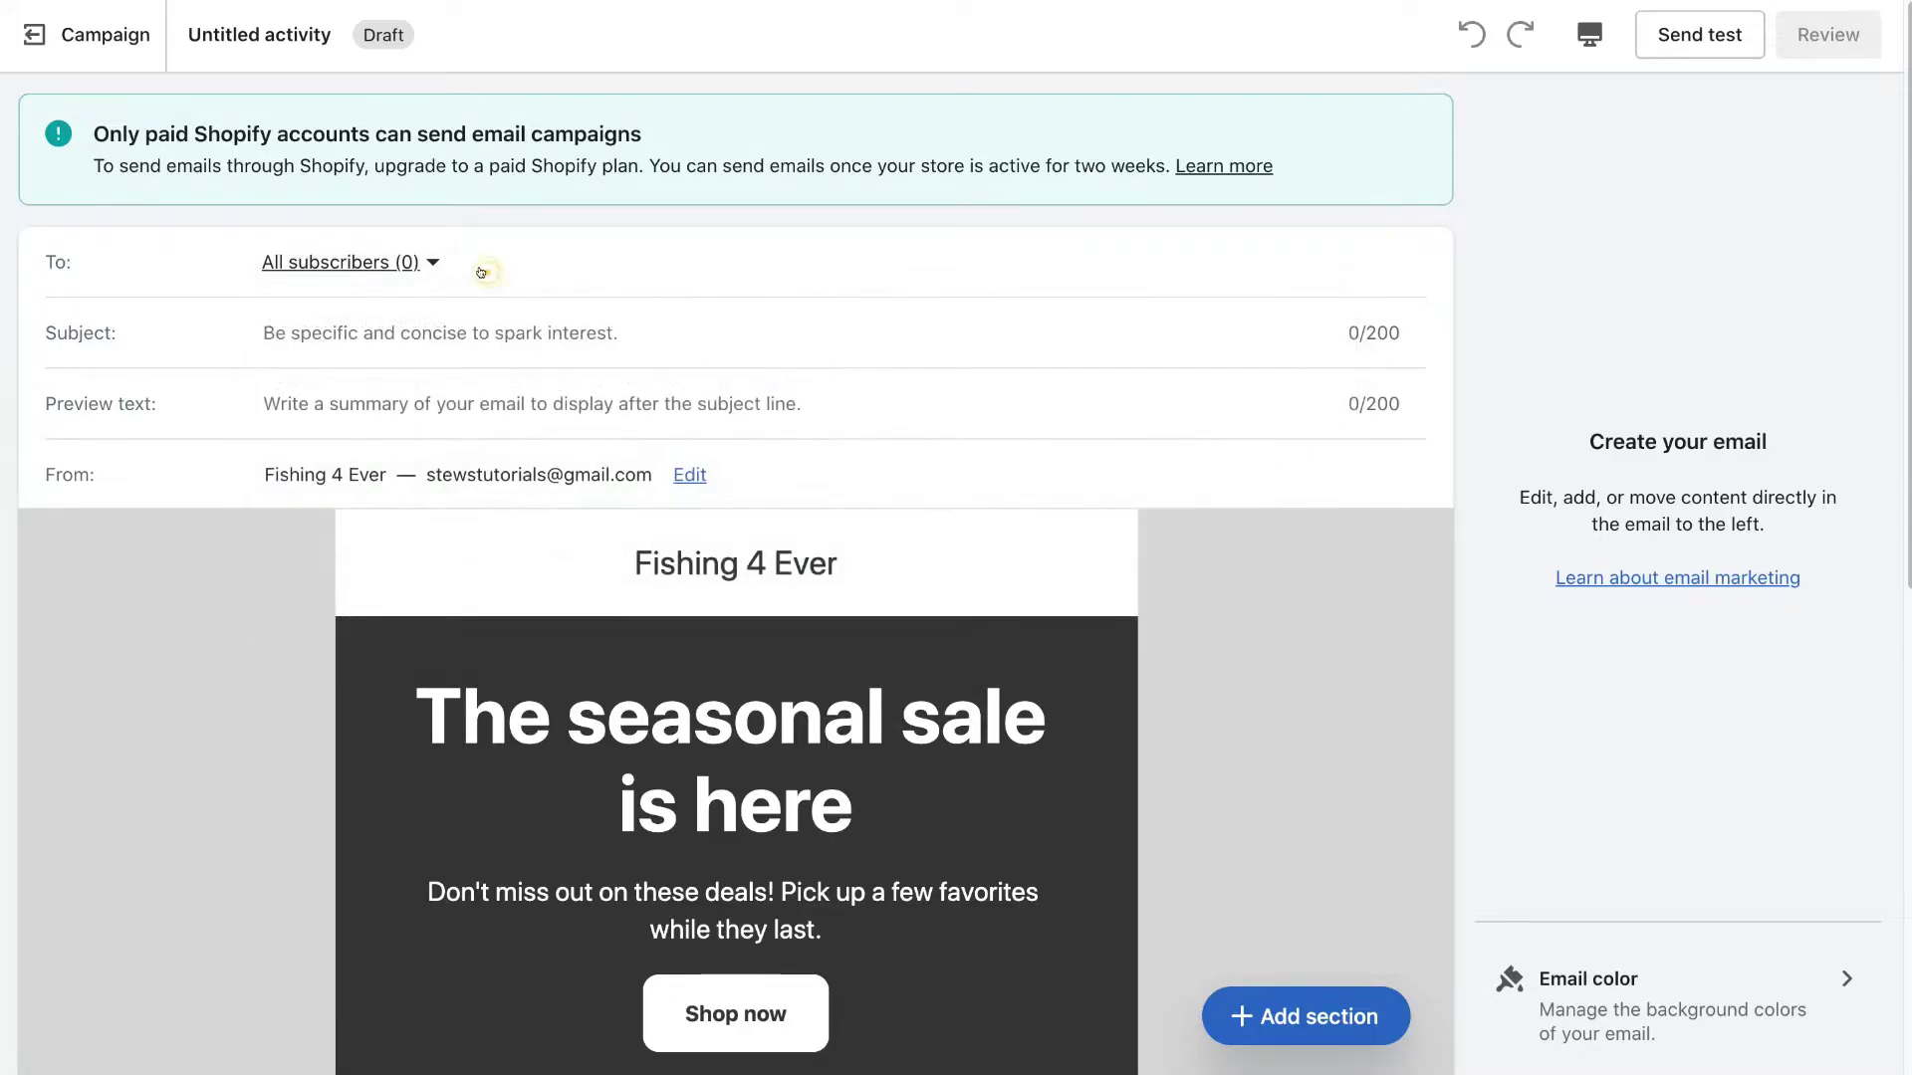
left_click(357, 335)
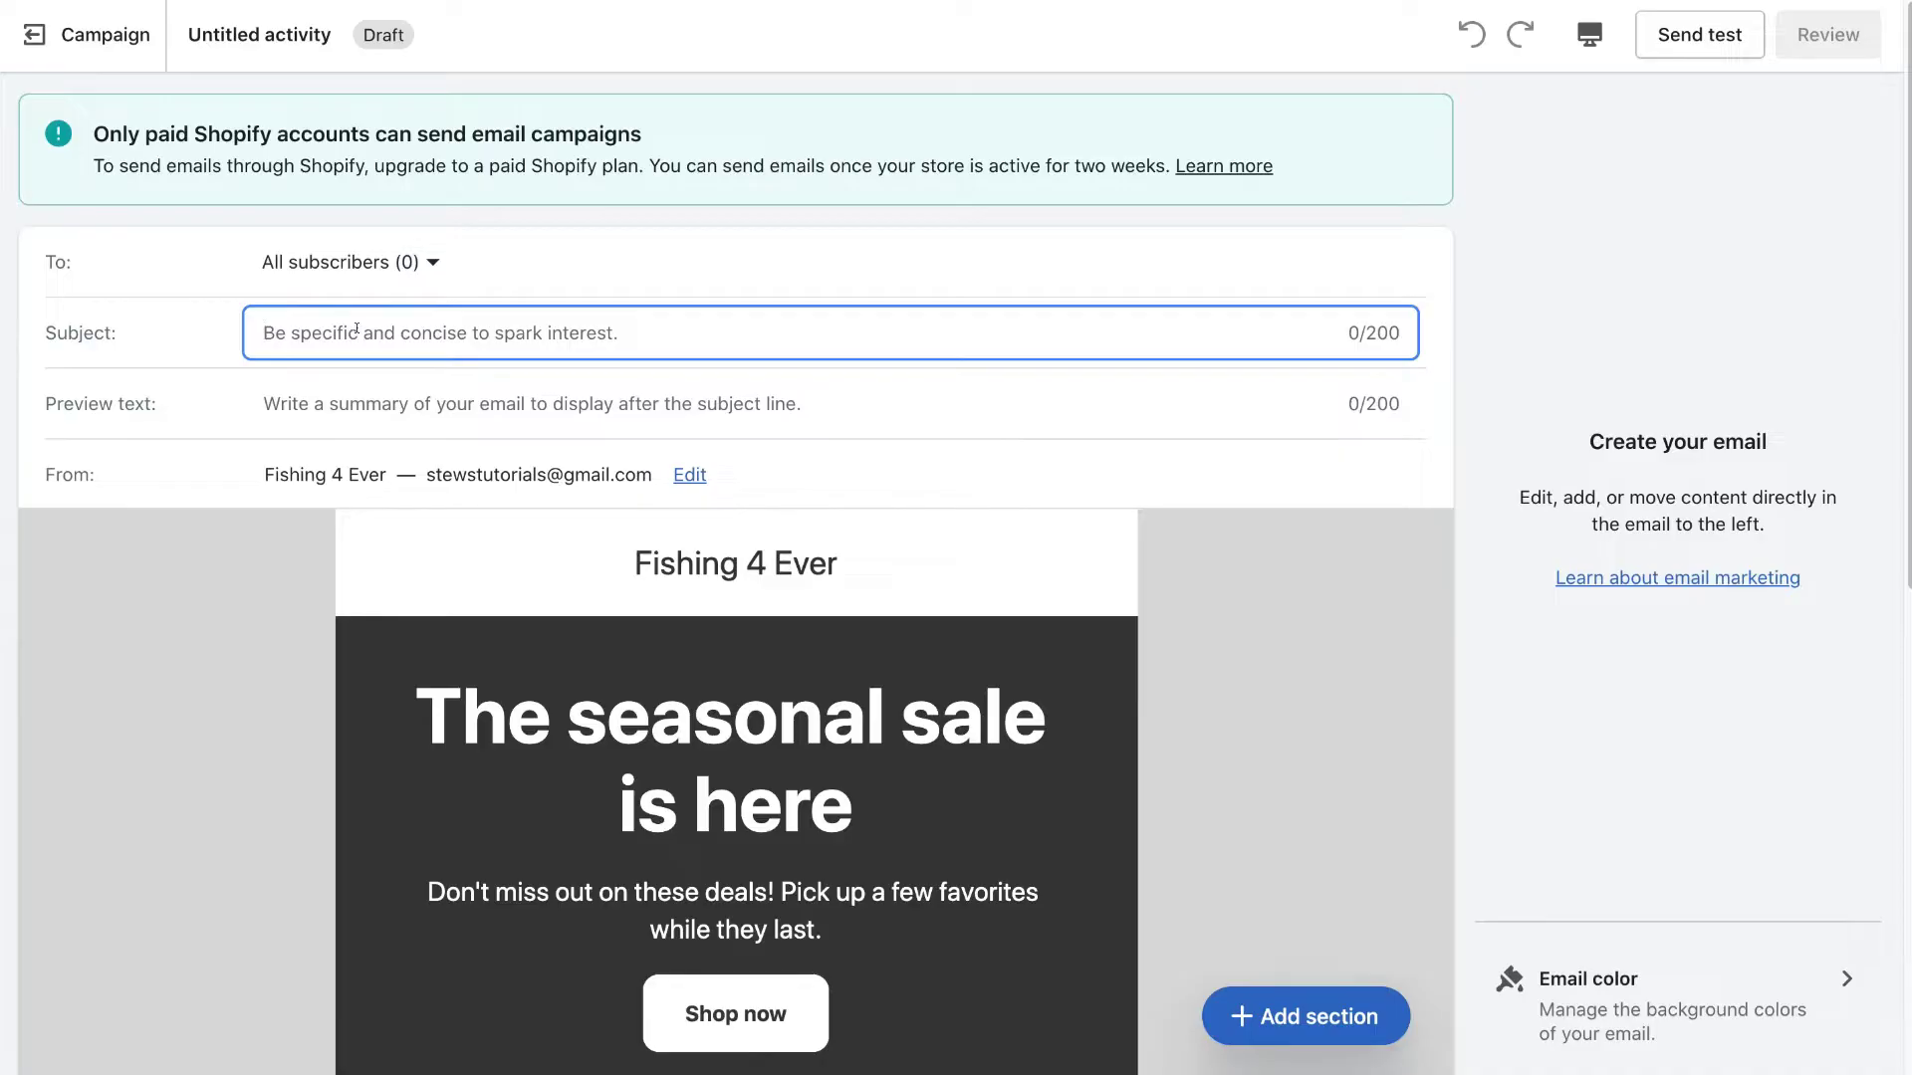
Step: Paste subject '50% OFF Store Wide!' and preview text 'Biggest Sale 24 Hours Only!'
type("50% OFF Store Wide!")
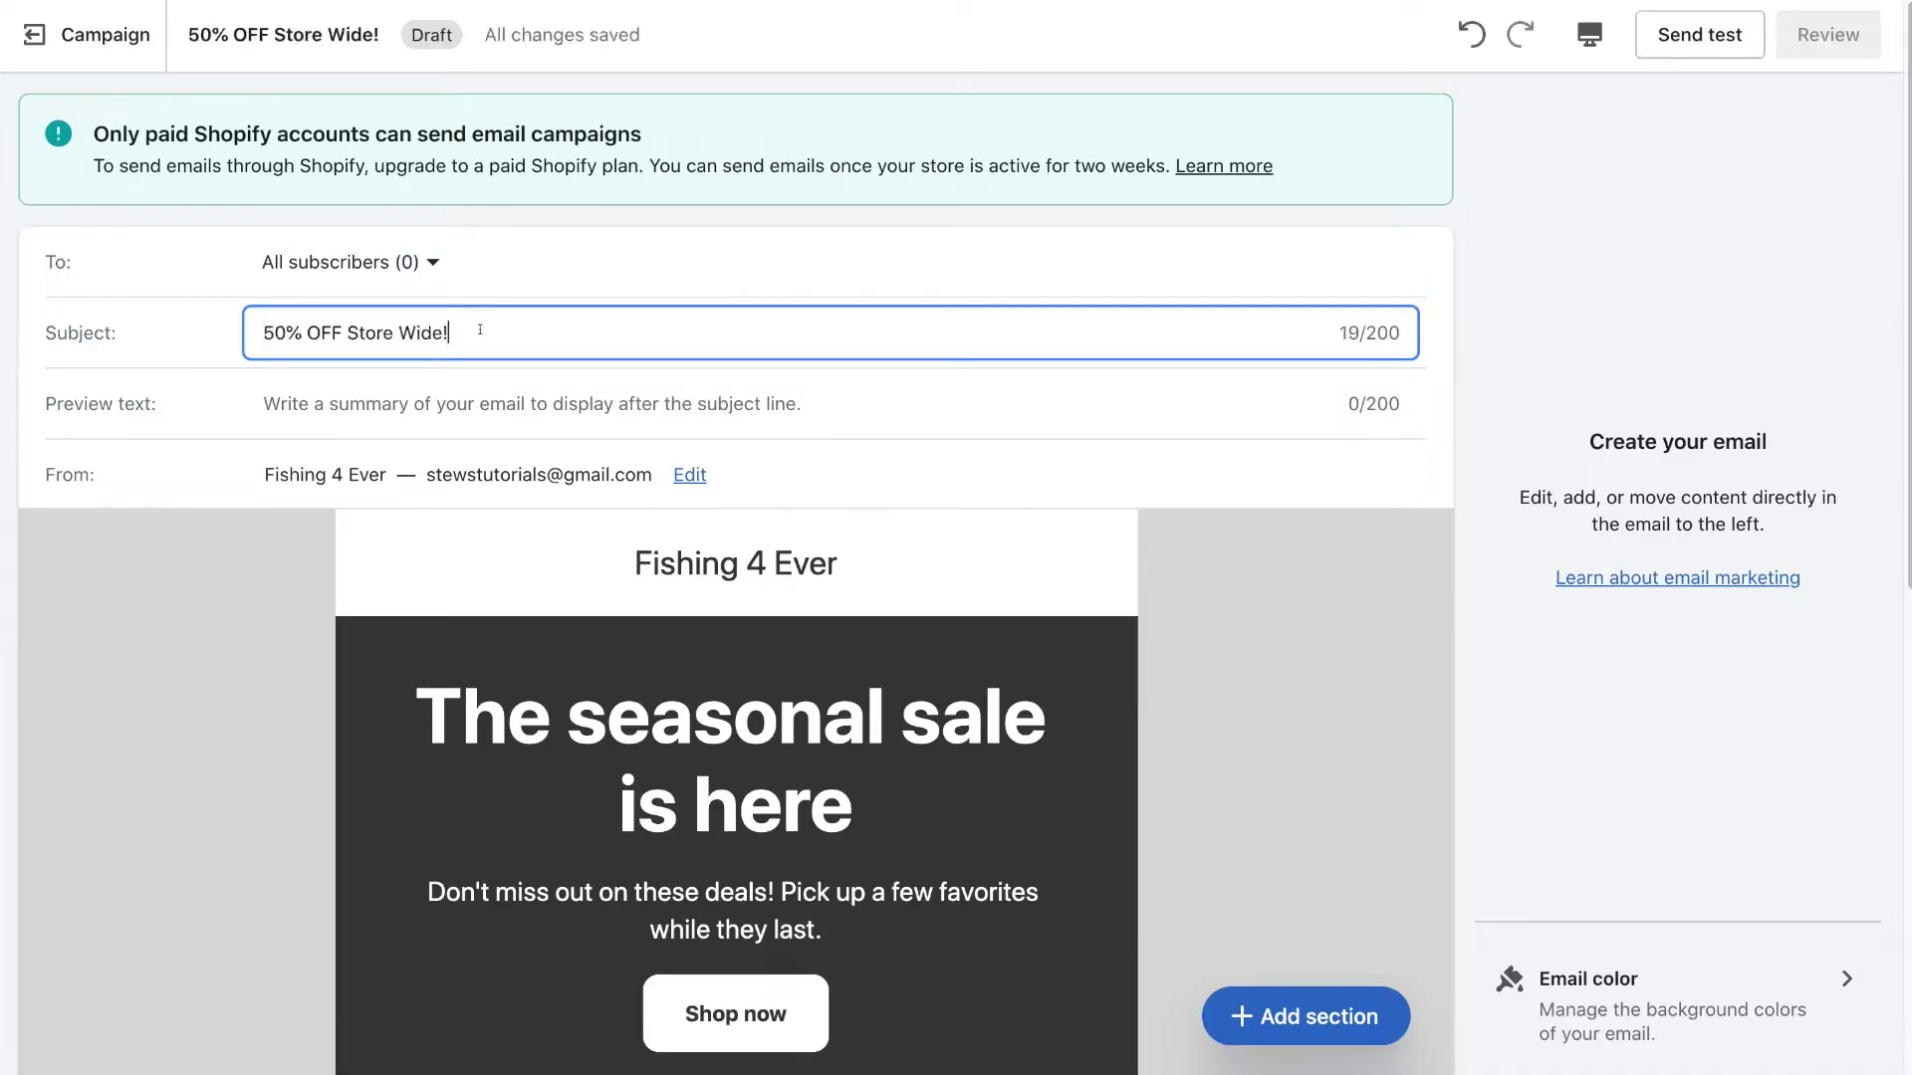
left_click(293, 395)
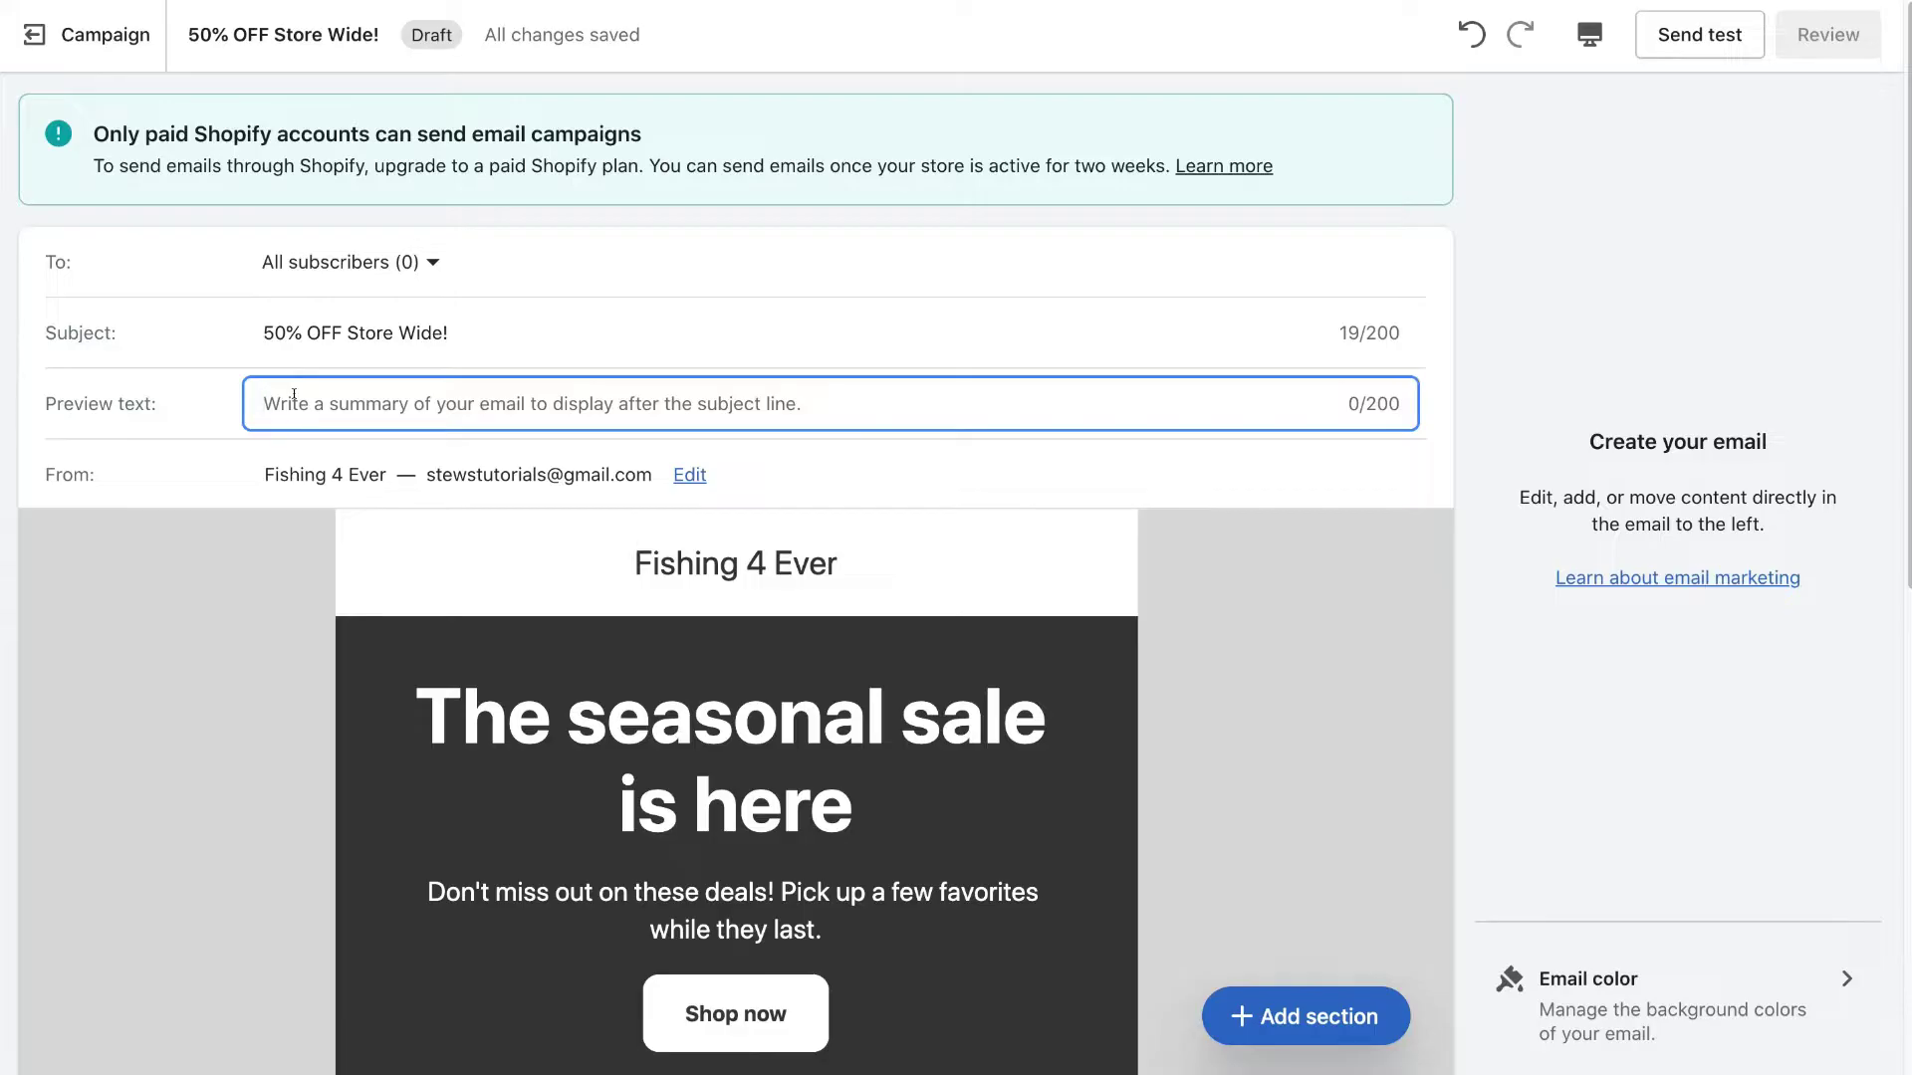
type("Biggest Sale 24 Hours Only!")
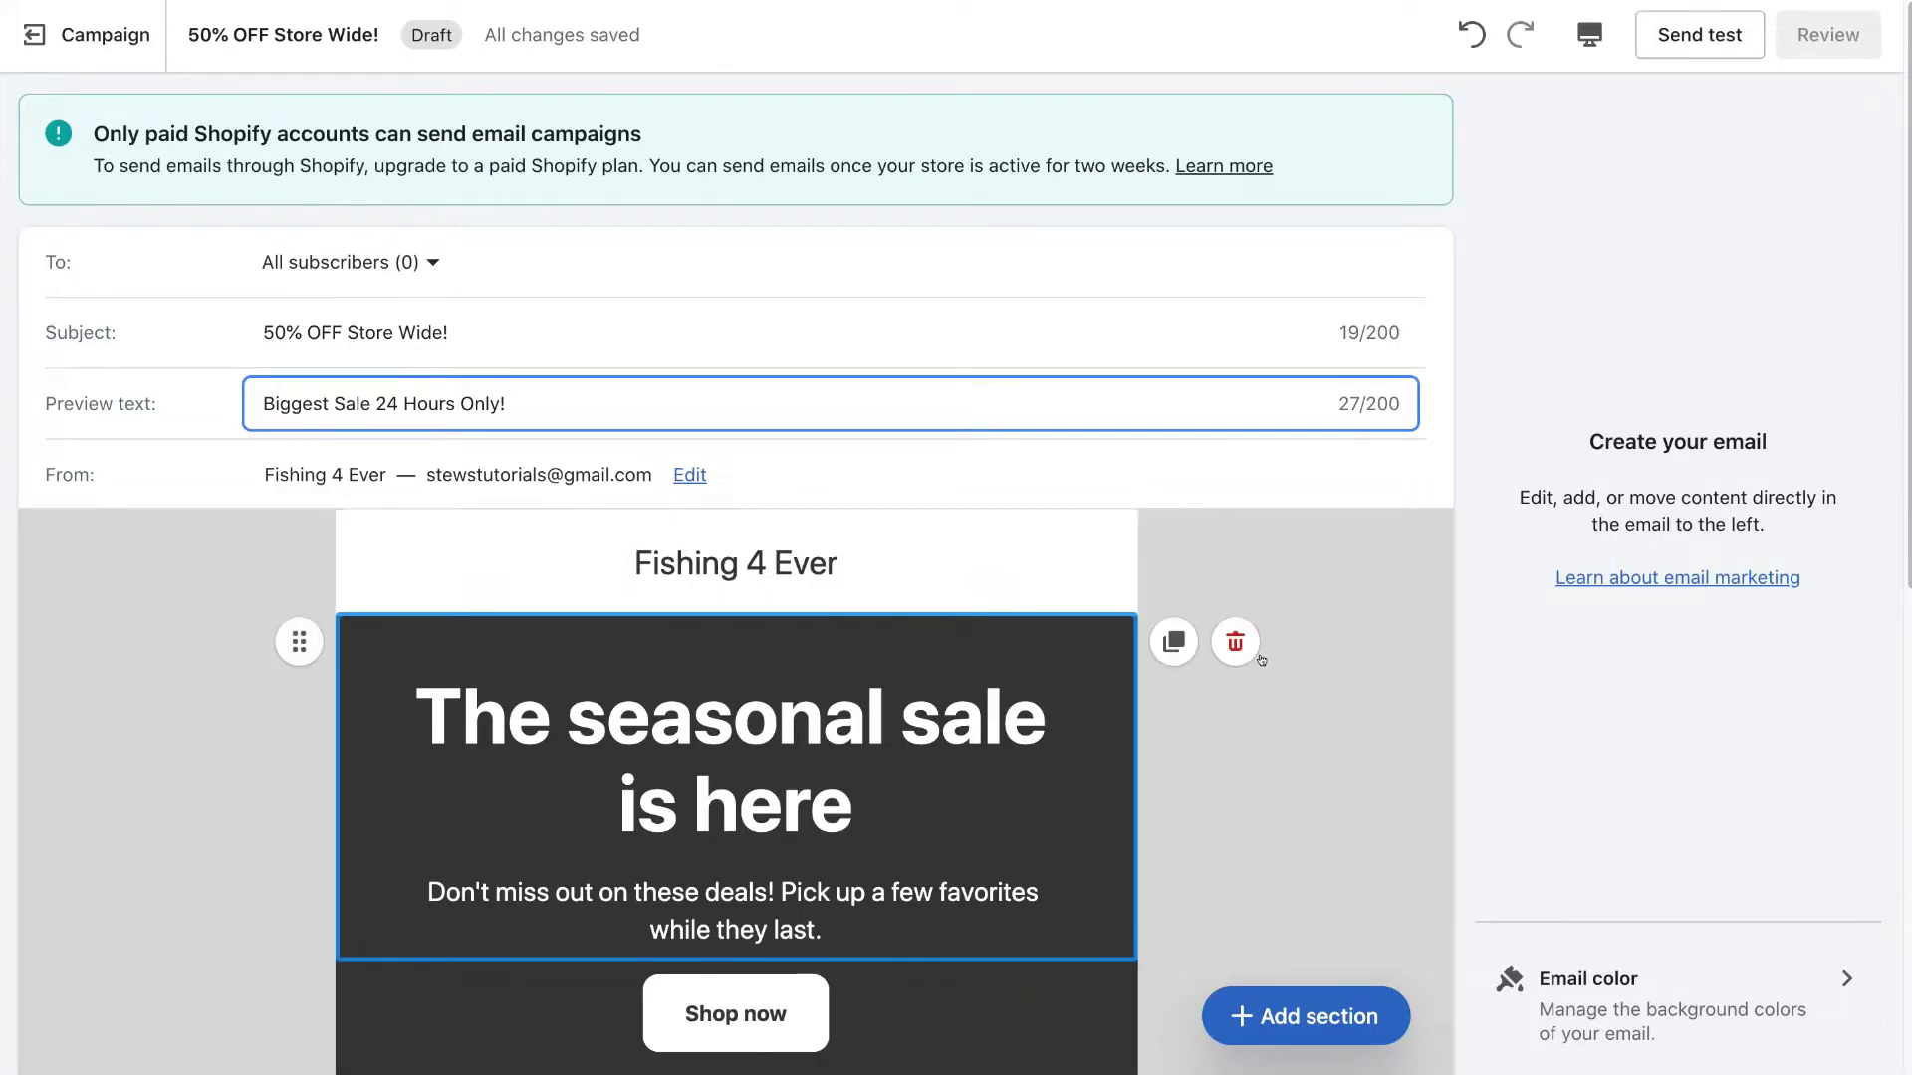
scroll(1260, 660, "down", 2)
scroll(1260, 660, "down", 2)
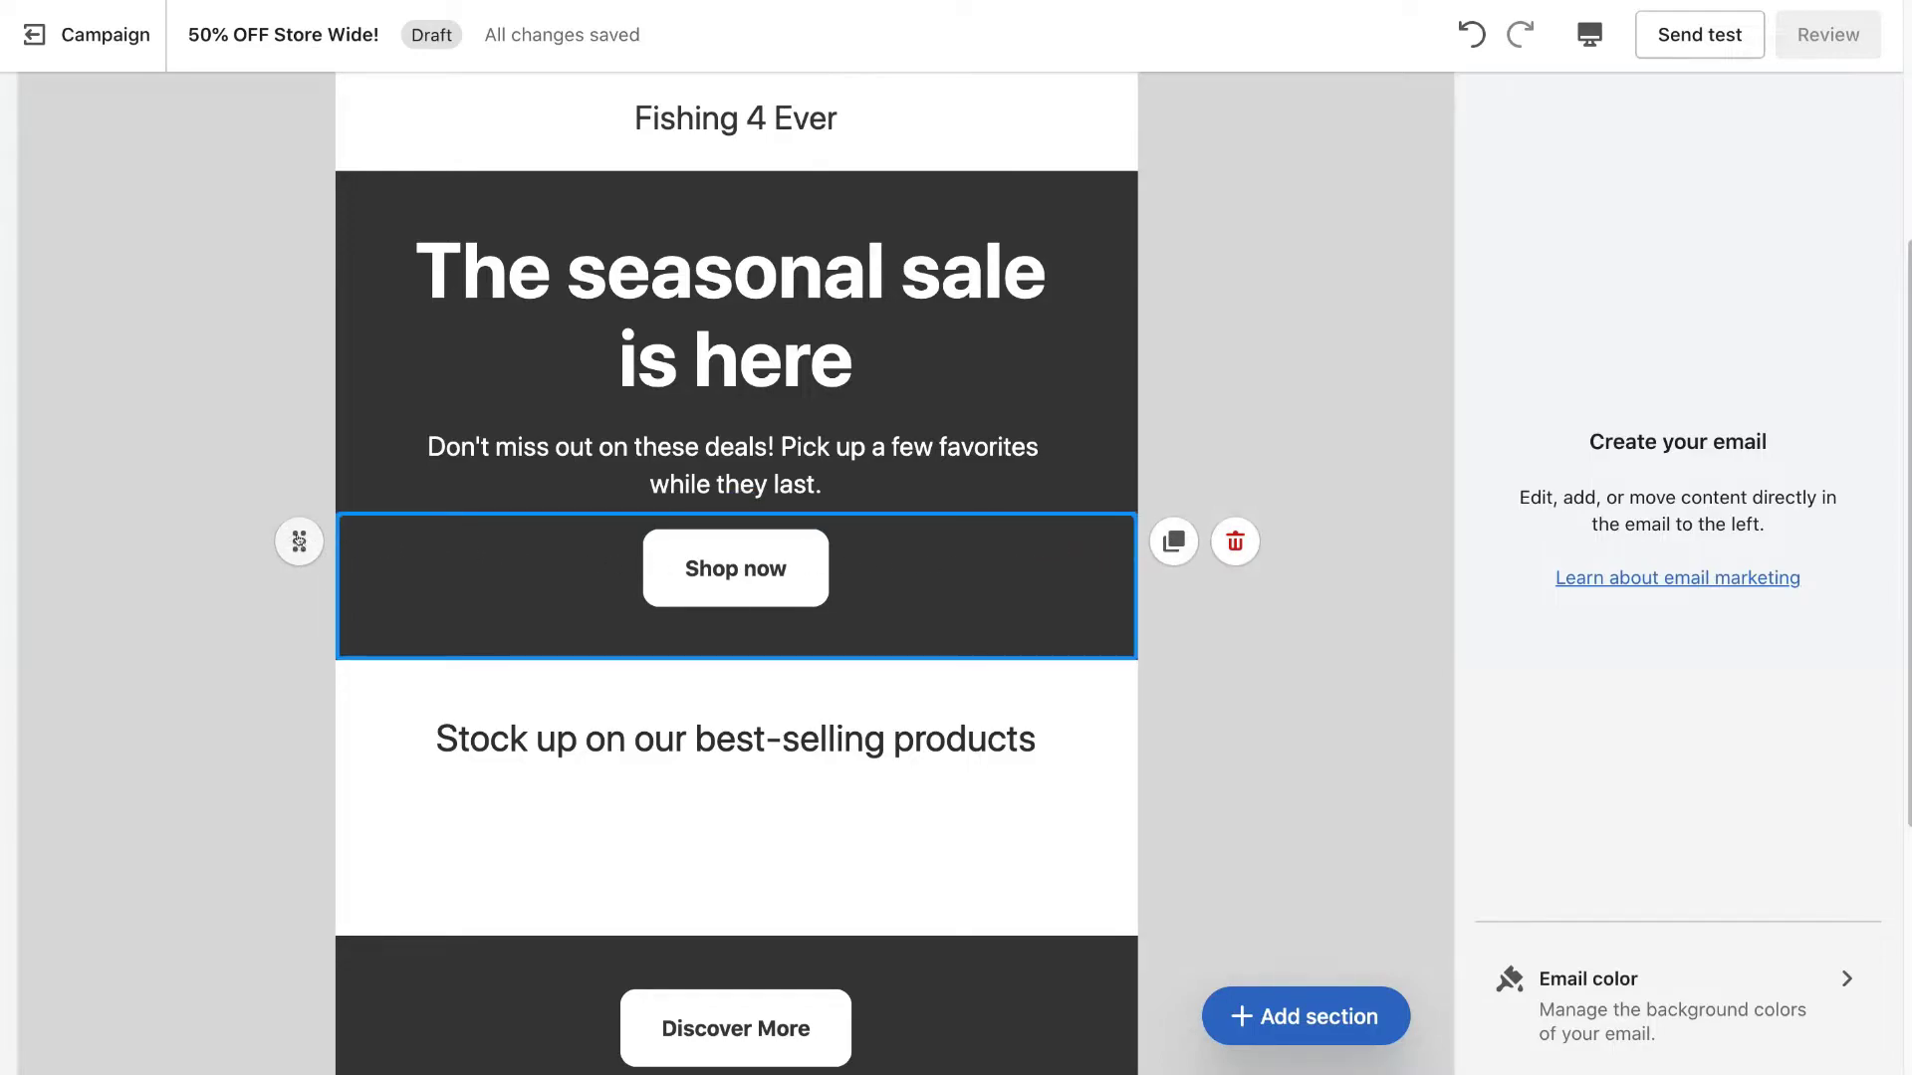
left_click_drag(292, 537, 289, 588)
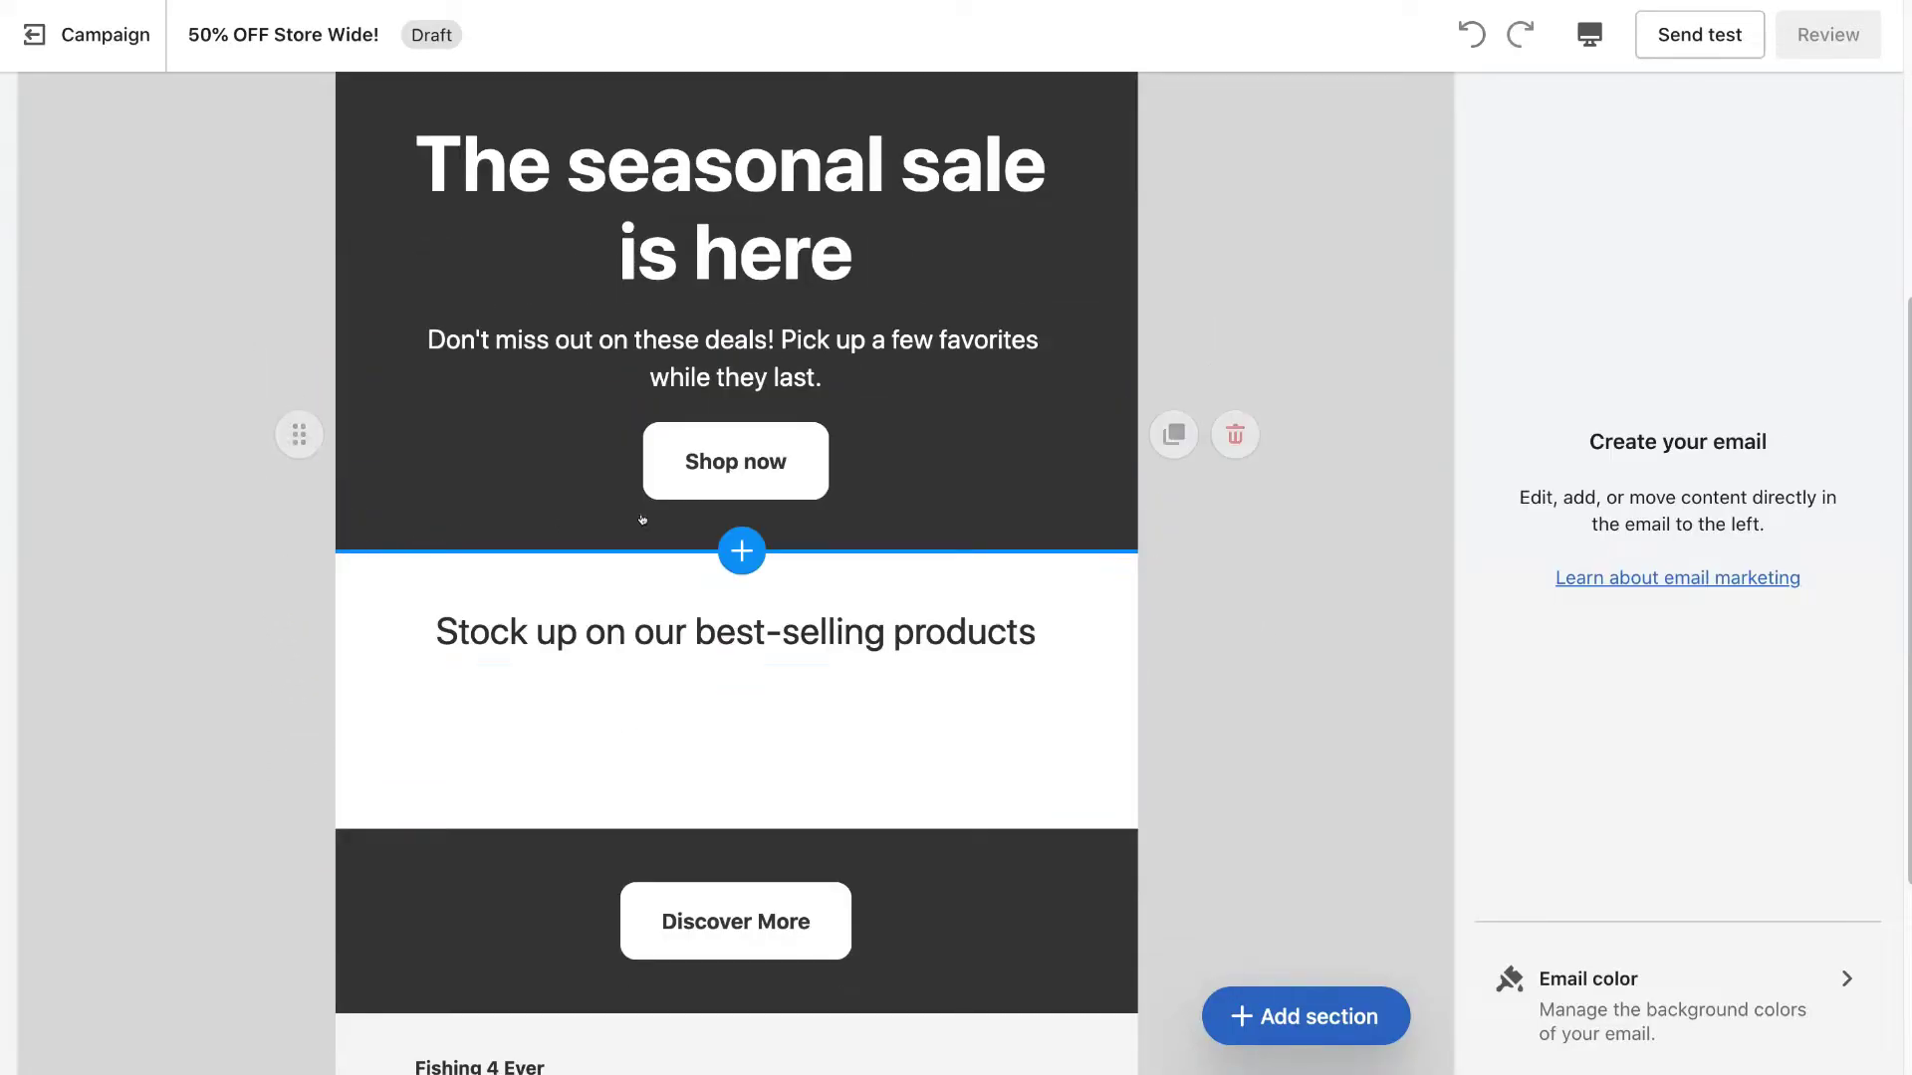
scroll(1045, 513, "up", 3)
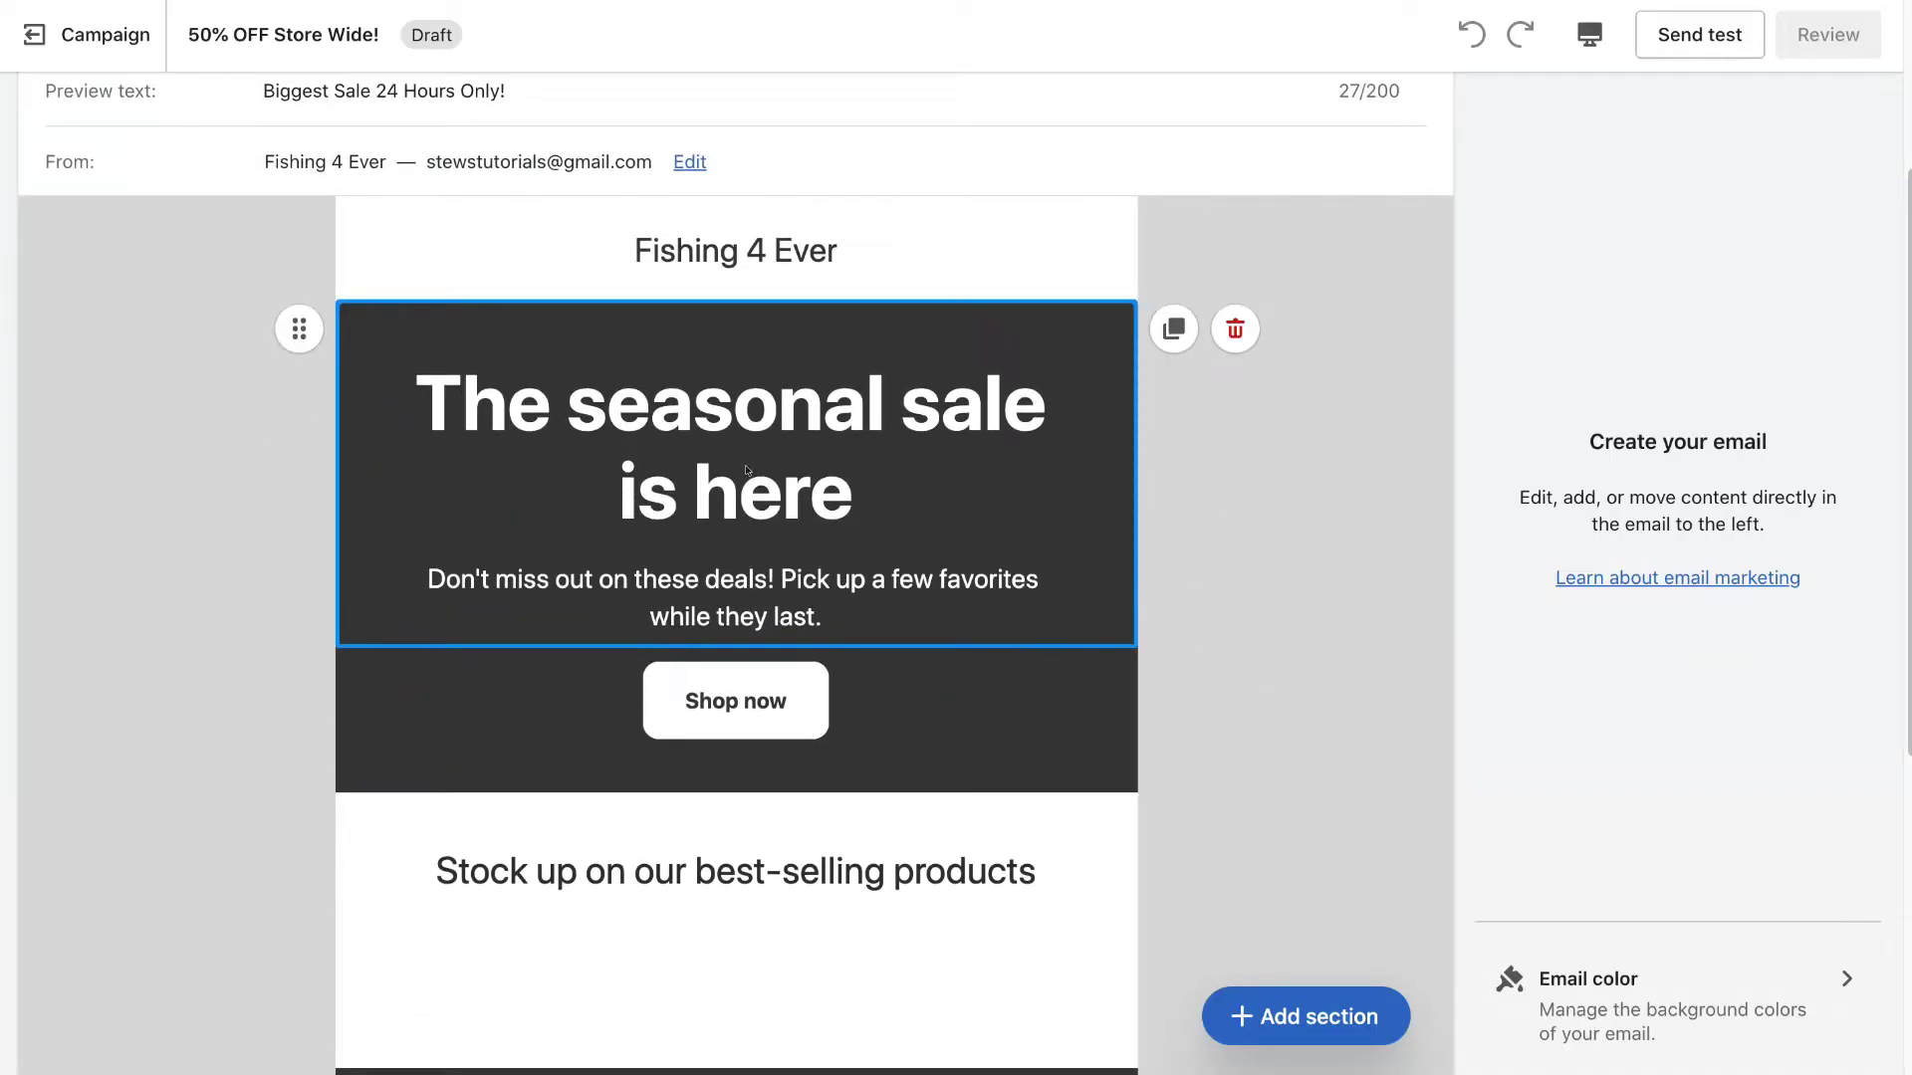
Step: Replace the hero heading with '50% OFF STORE WIDE!' and subtext with 'DON'T MISS OUT! 24 HOUR SALE ENDS TOMORROW!'
left_click(817, 439)
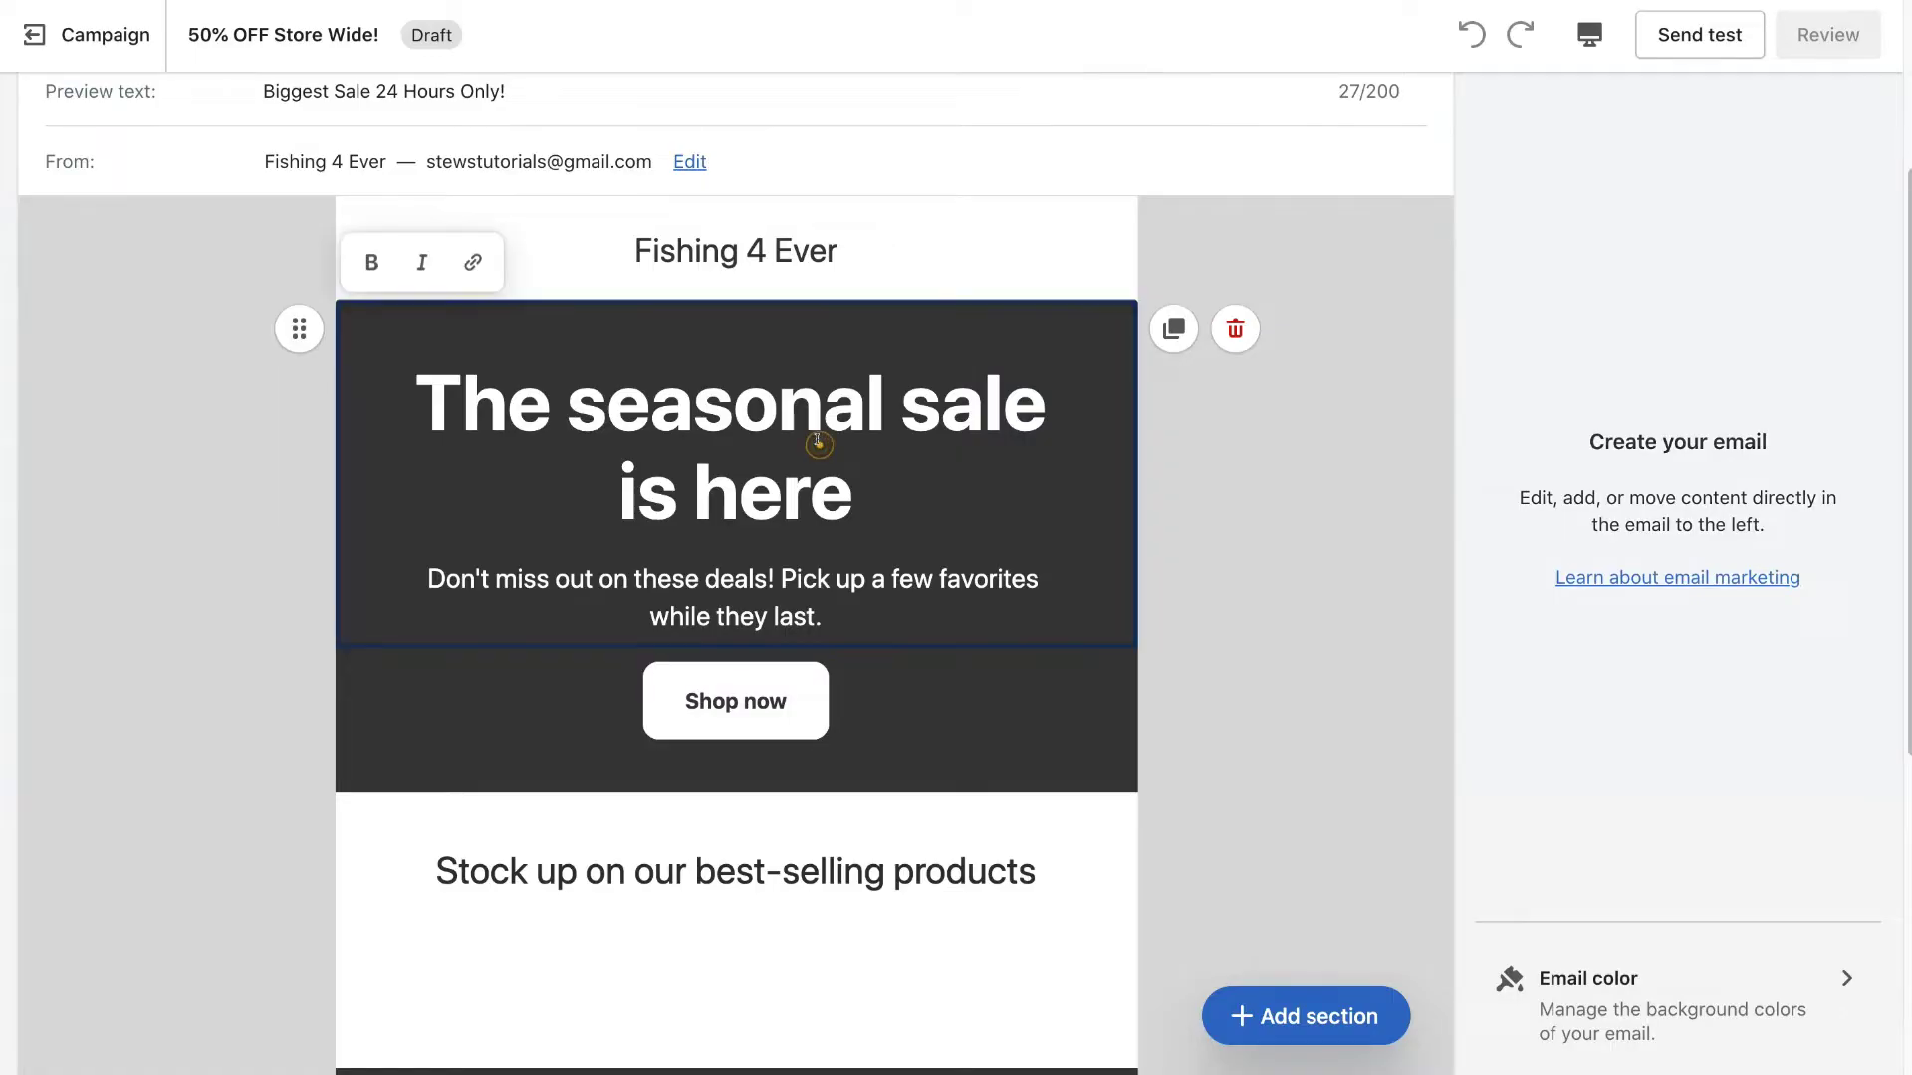
scroll(816, 439, "down", 1)
left_click_drag(859, 439, 426, 332)
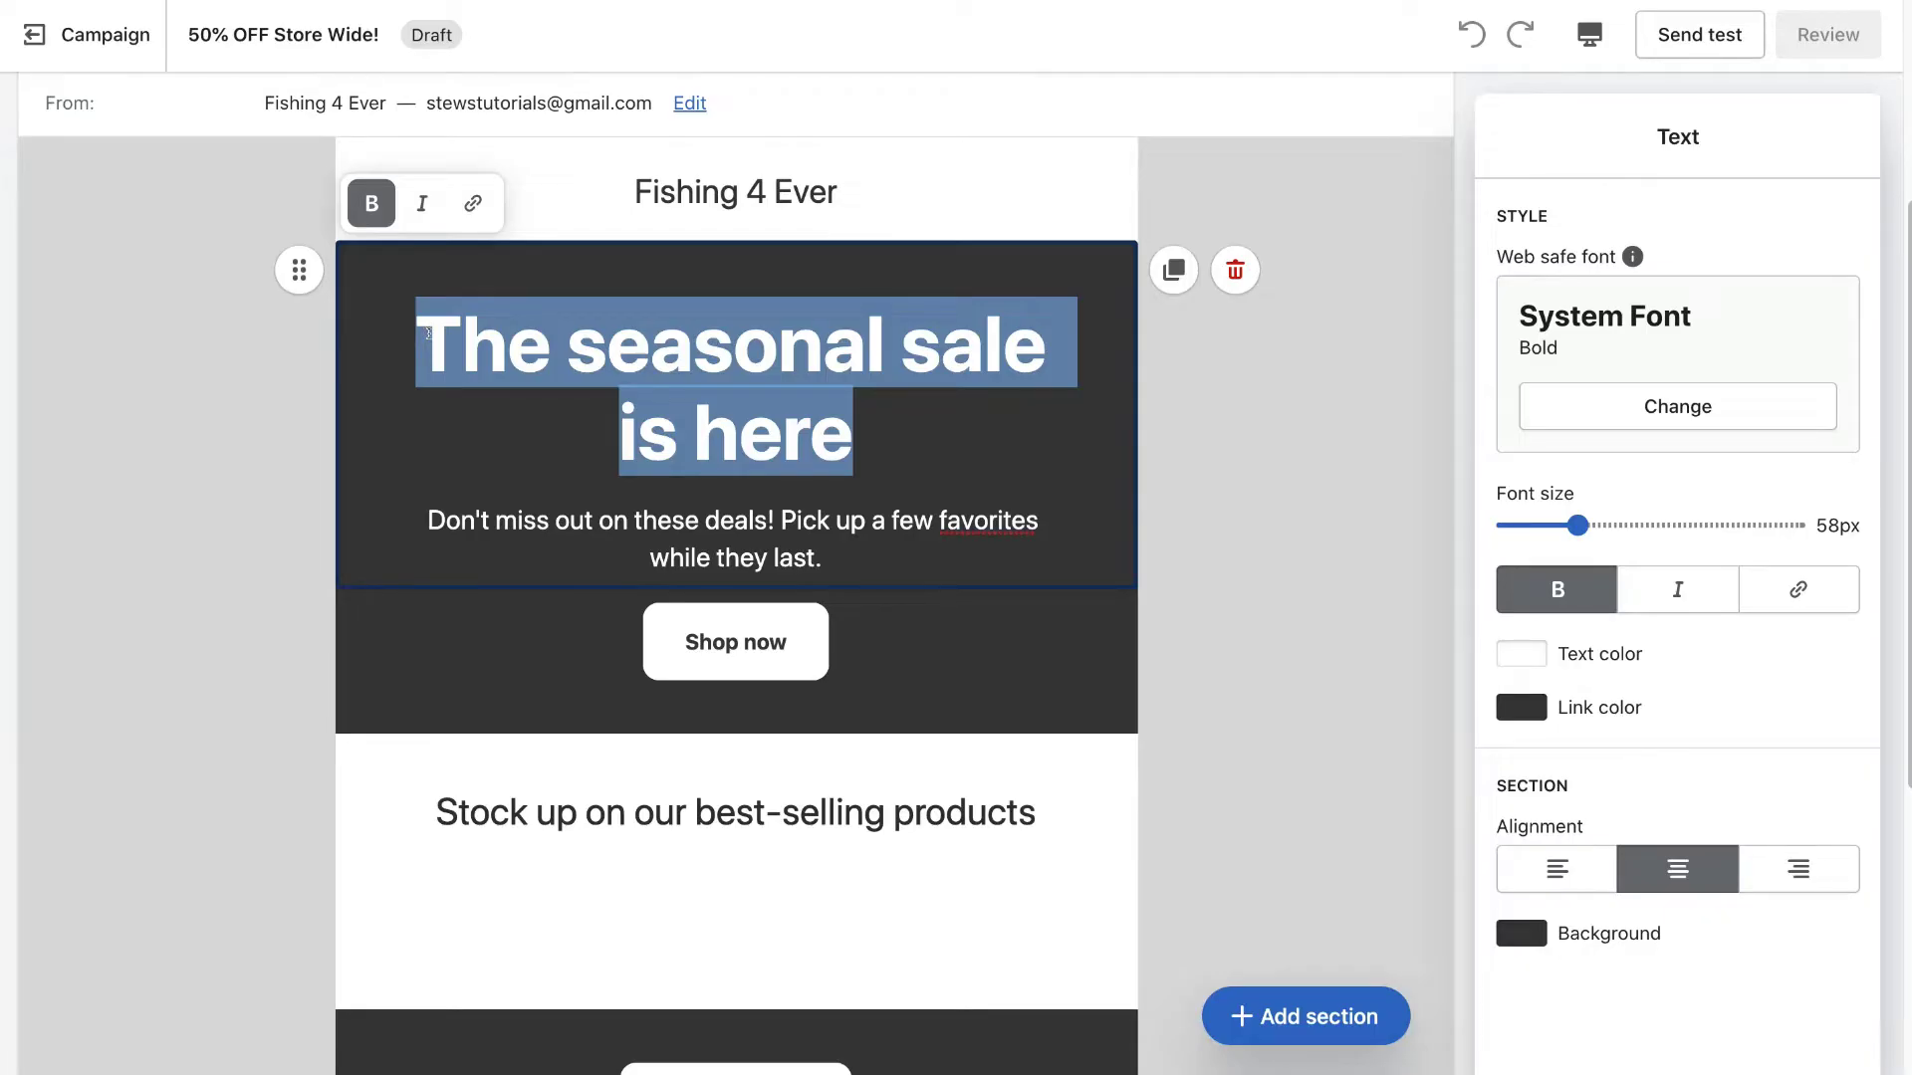
type("50% OFF STORE WIDE!")
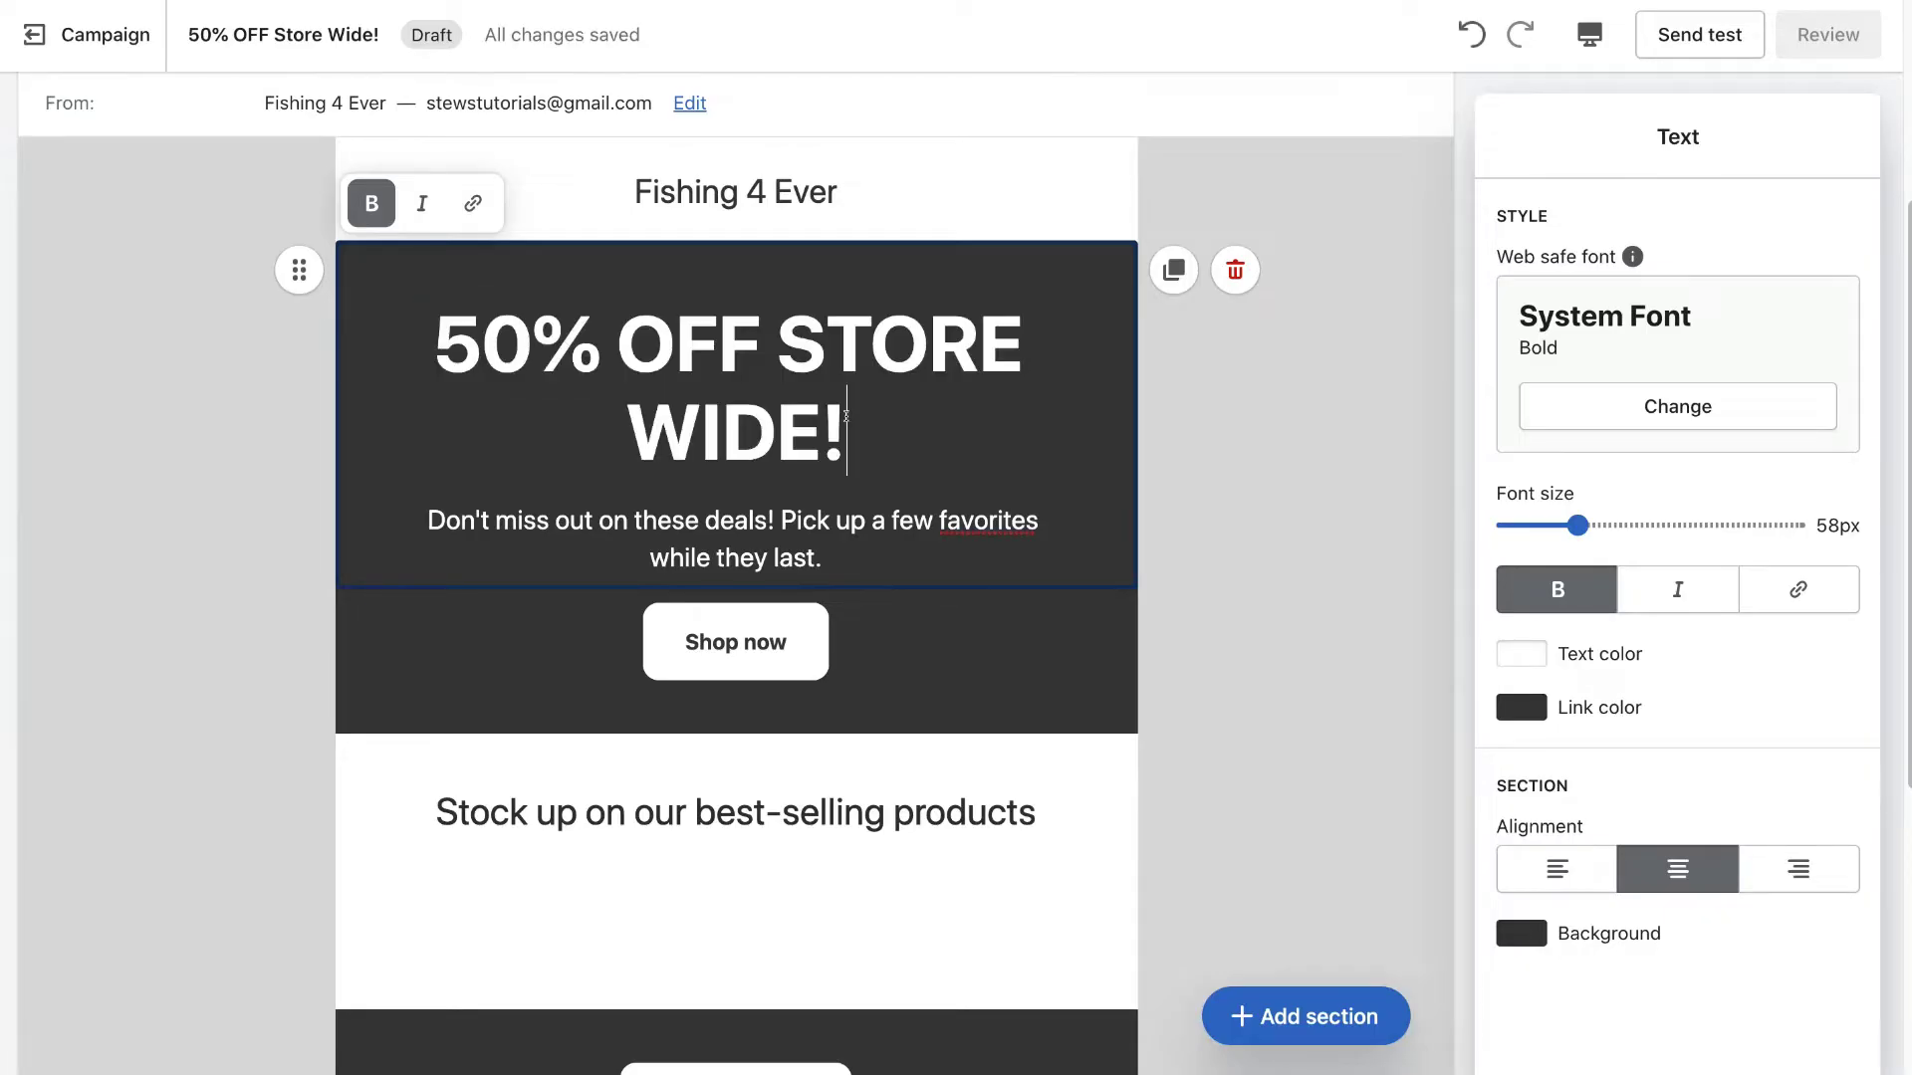
left_click_drag(840, 558, 427, 508)
type("DON'T MISS OUT! 24 HOUR SALE ENDS TOMORROW!")
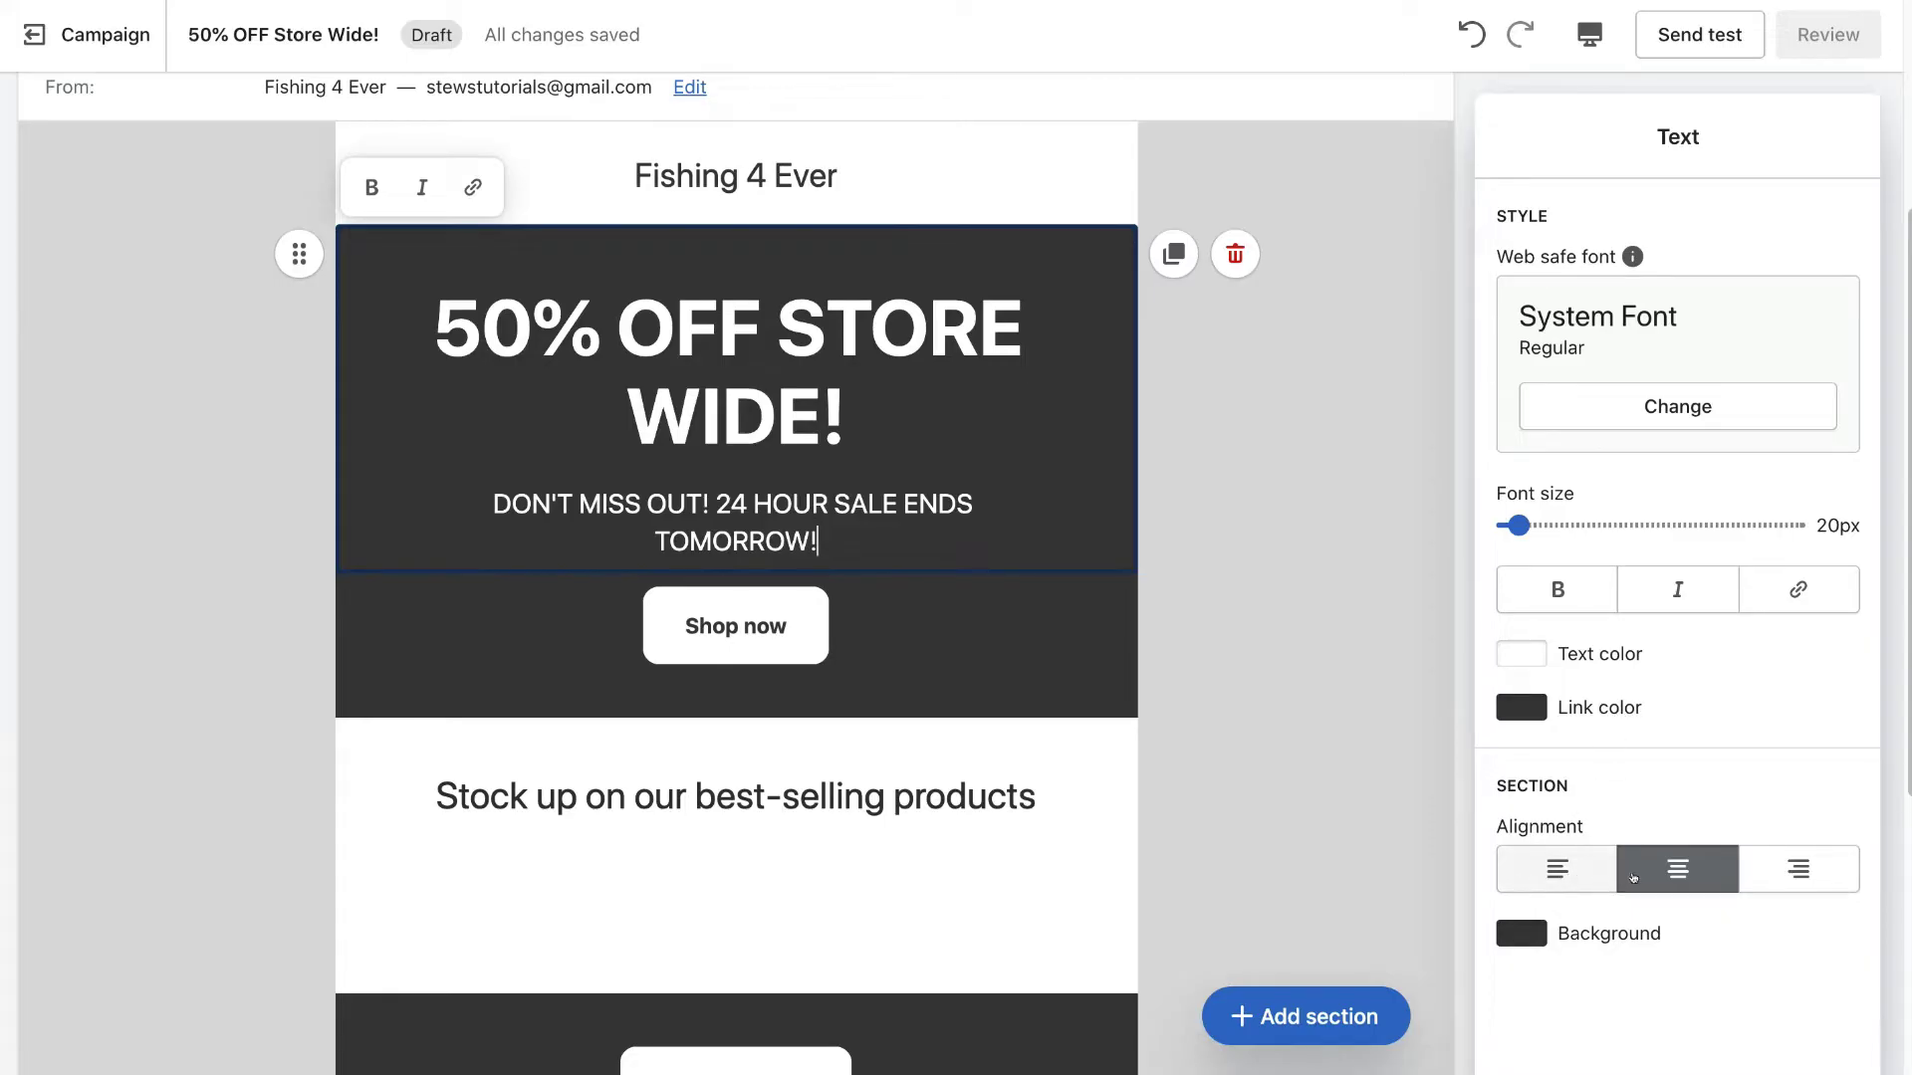
Step: Change the hero banner background colour from dark grey to deep blue #212E9F
left_click(1524, 934)
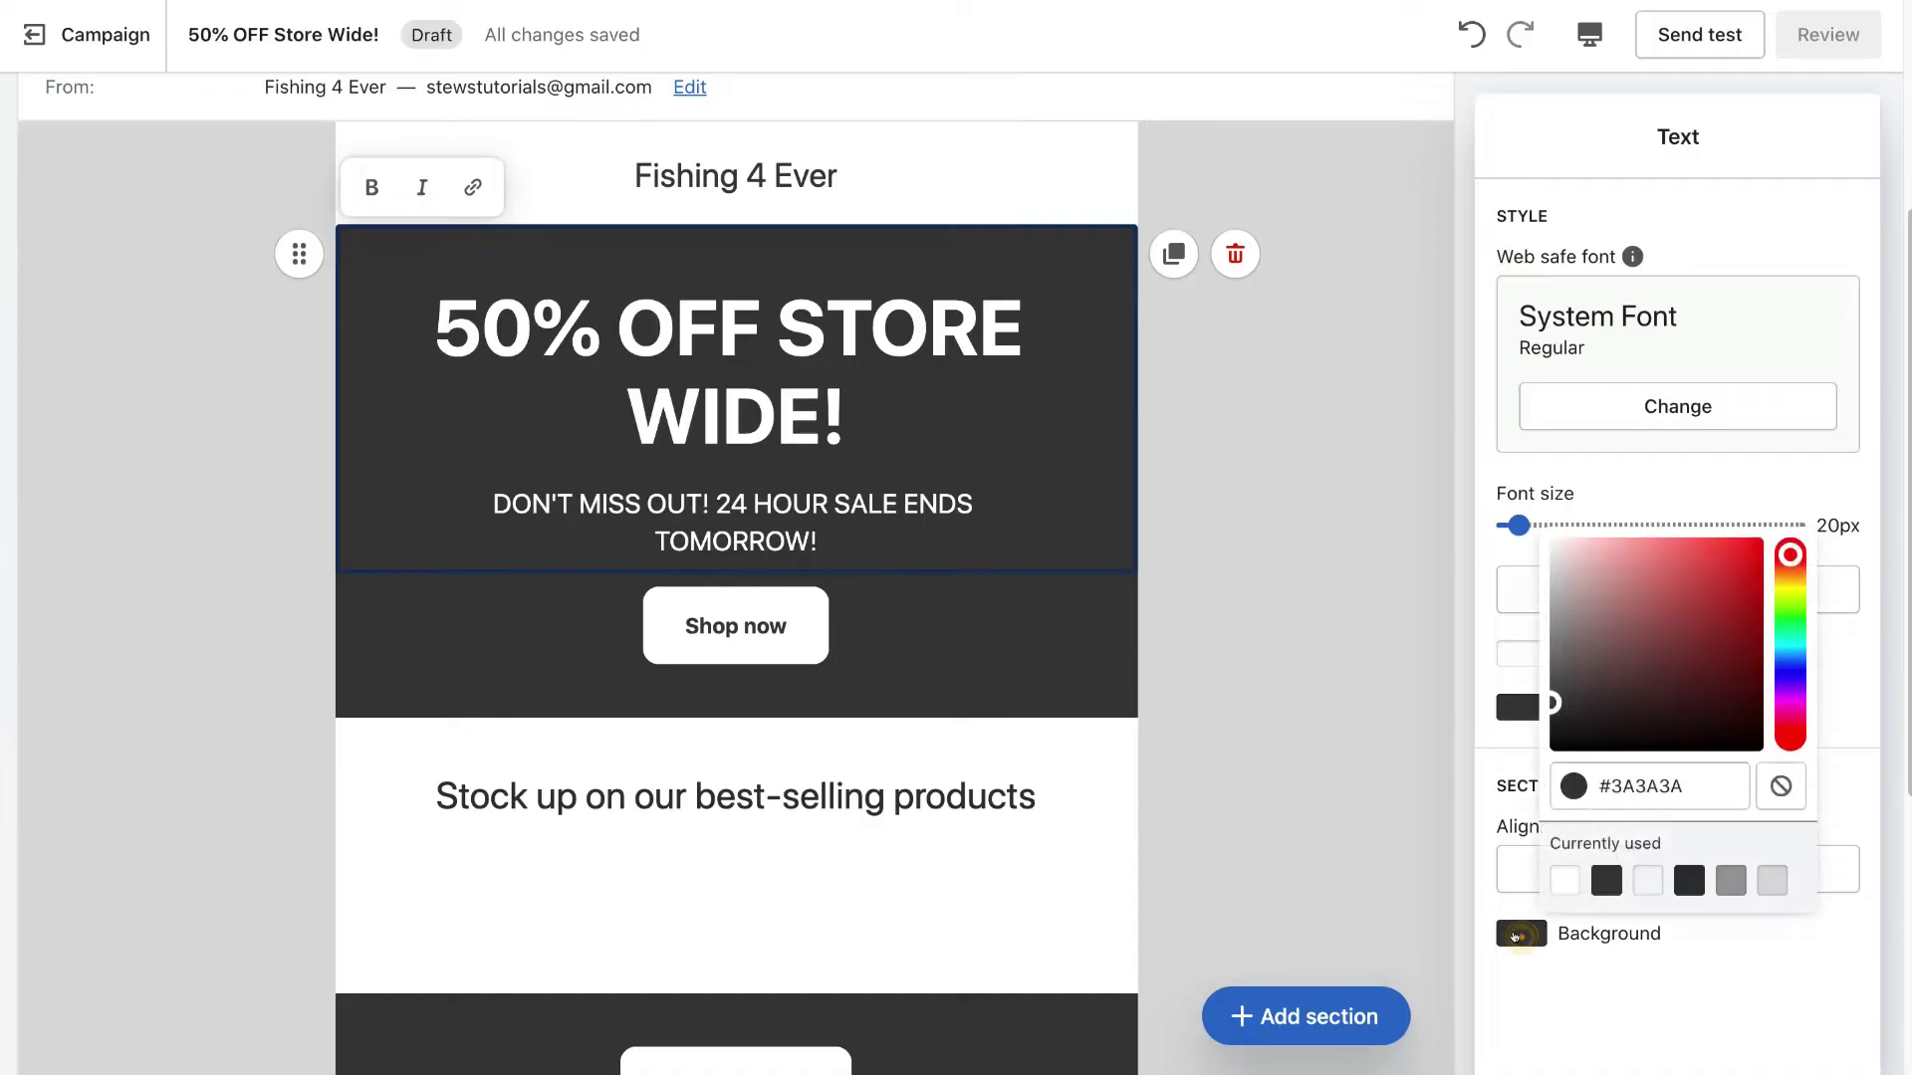
left_click(1782, 674)
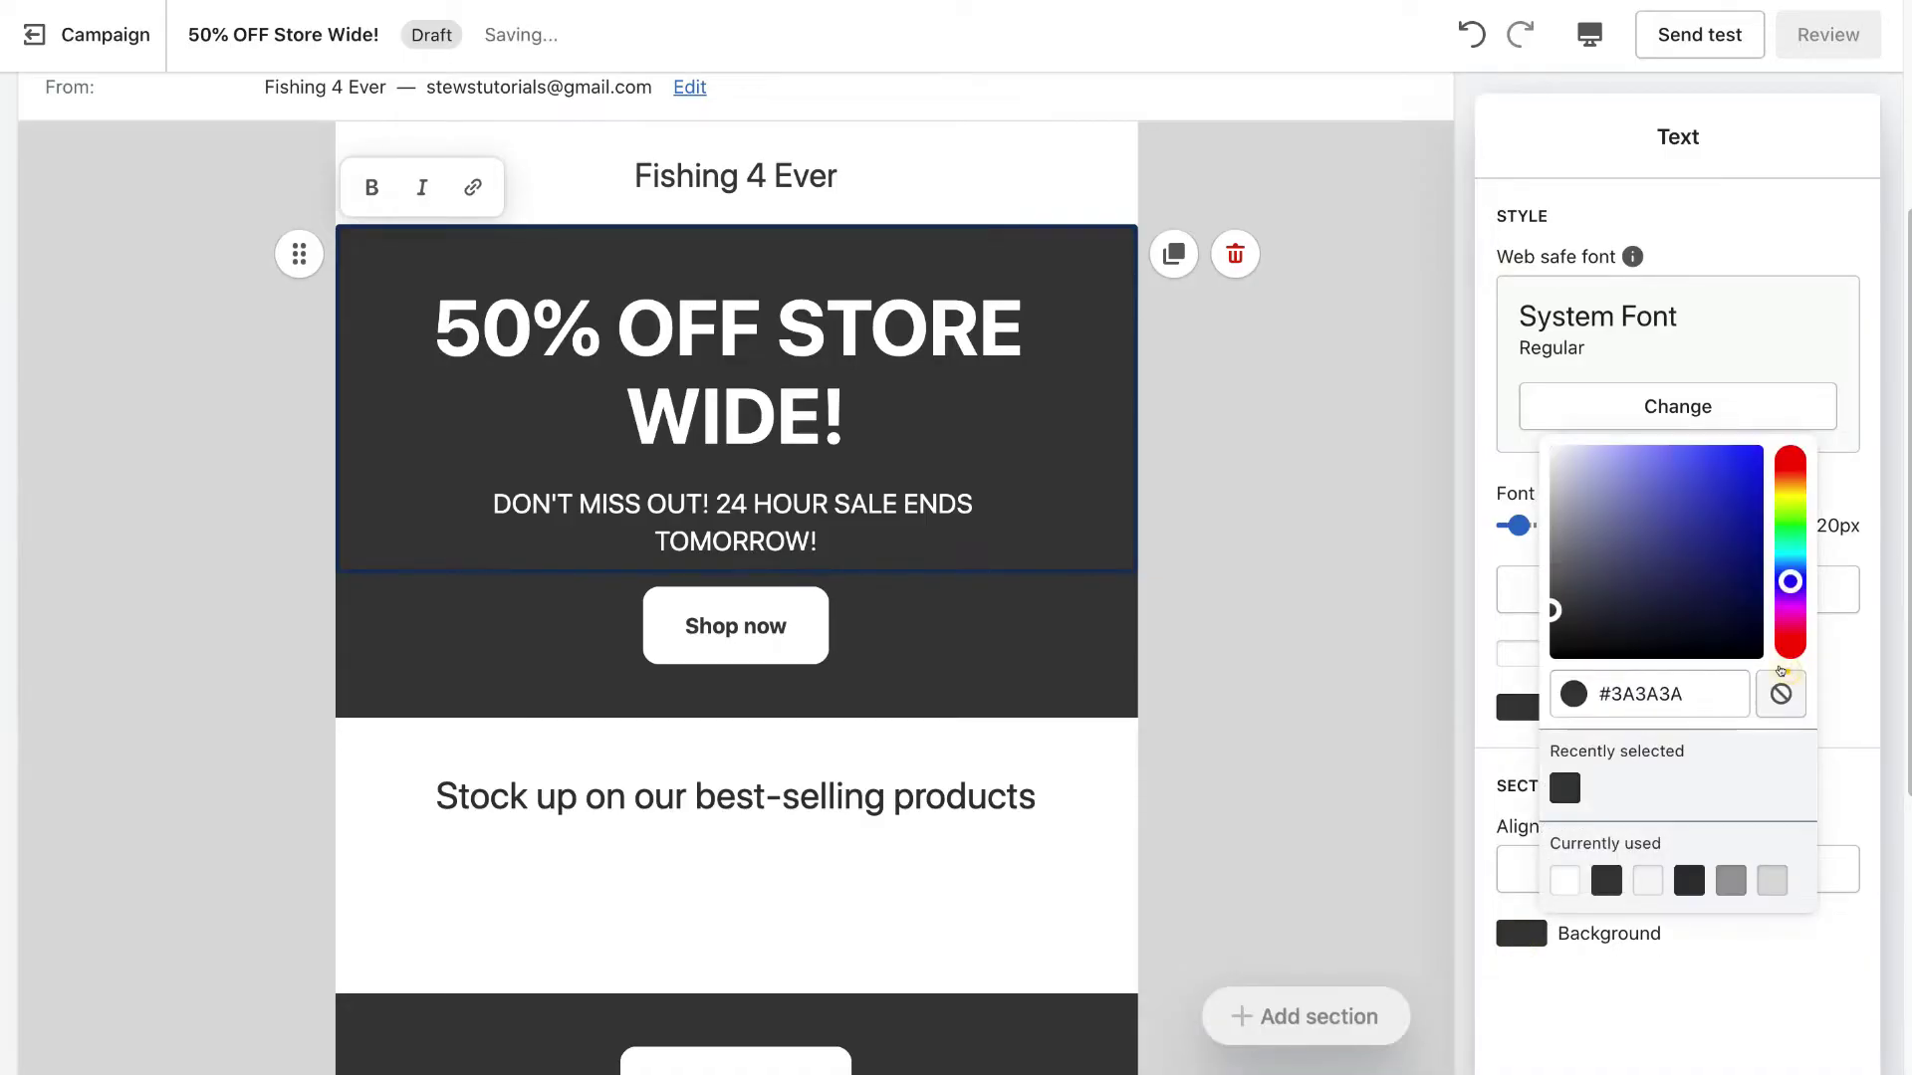
left_click(1719, 525)
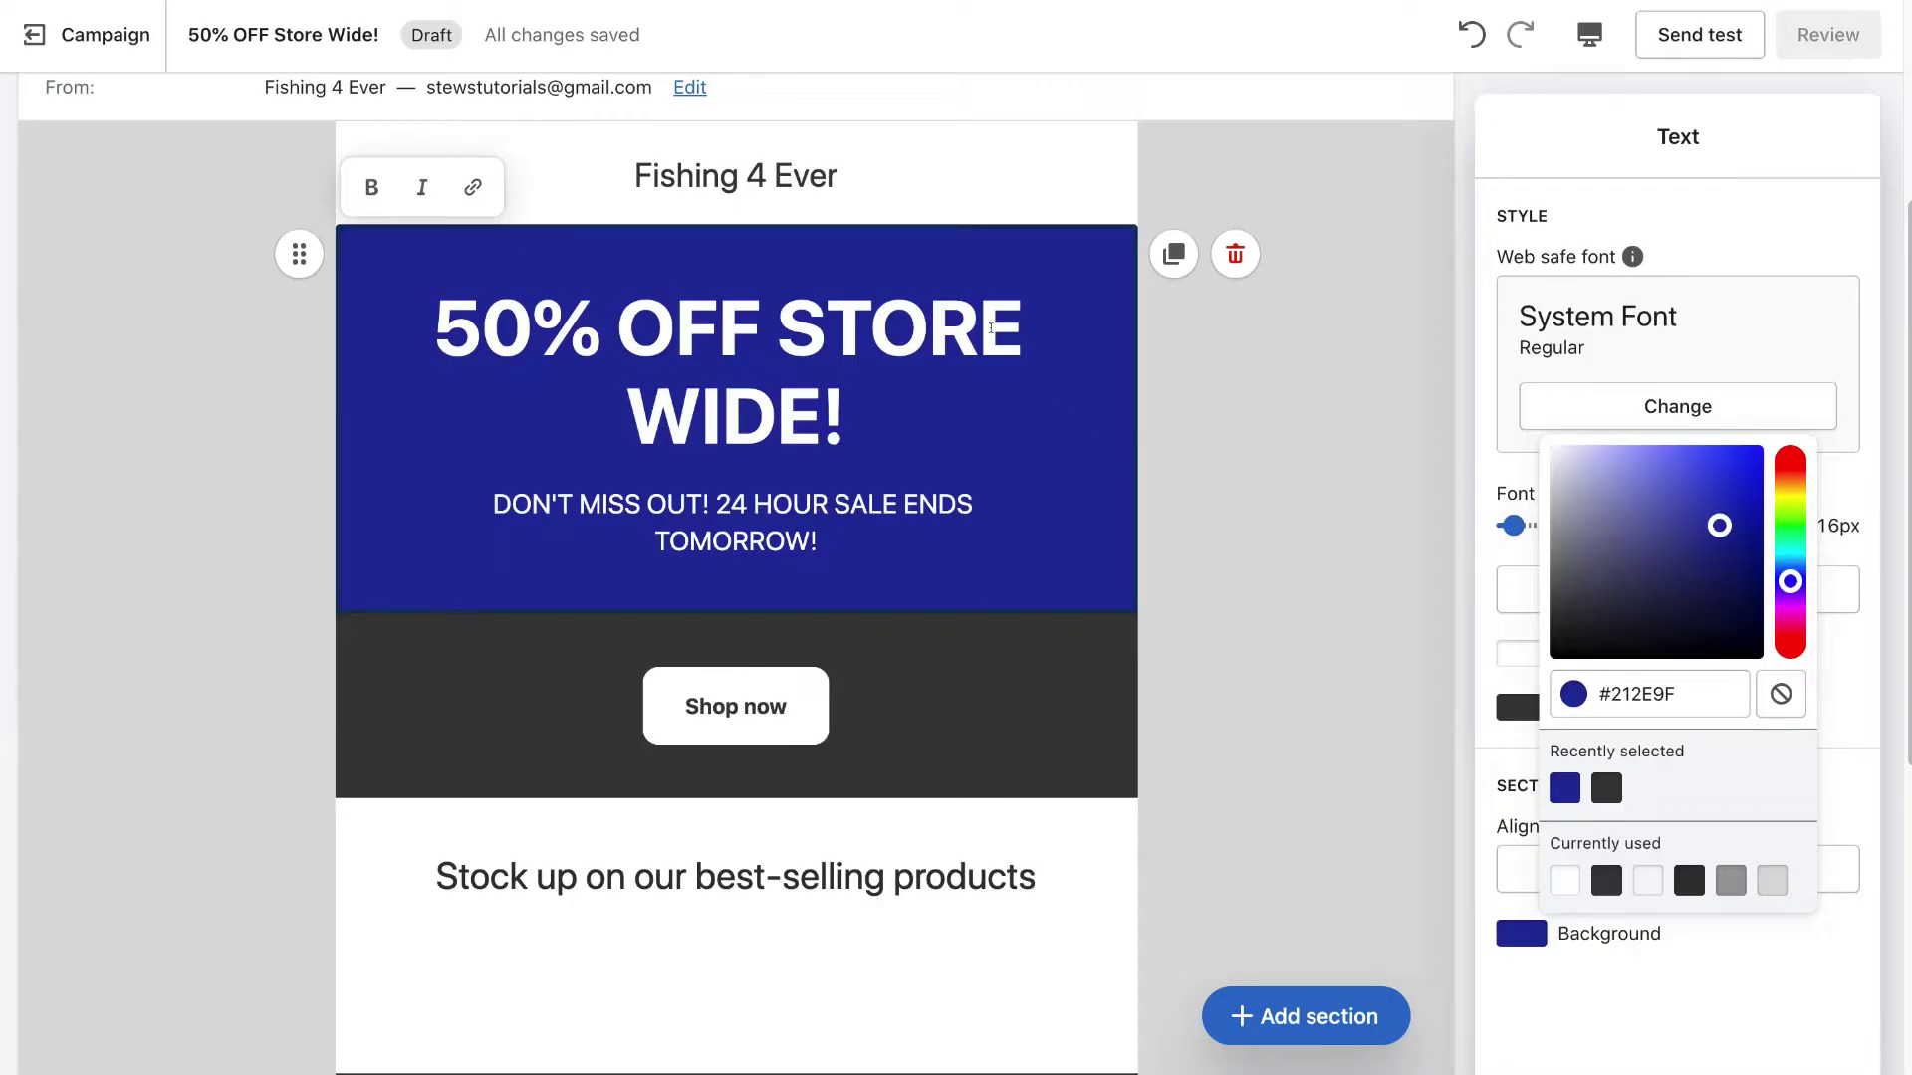
left_click(786, 171)
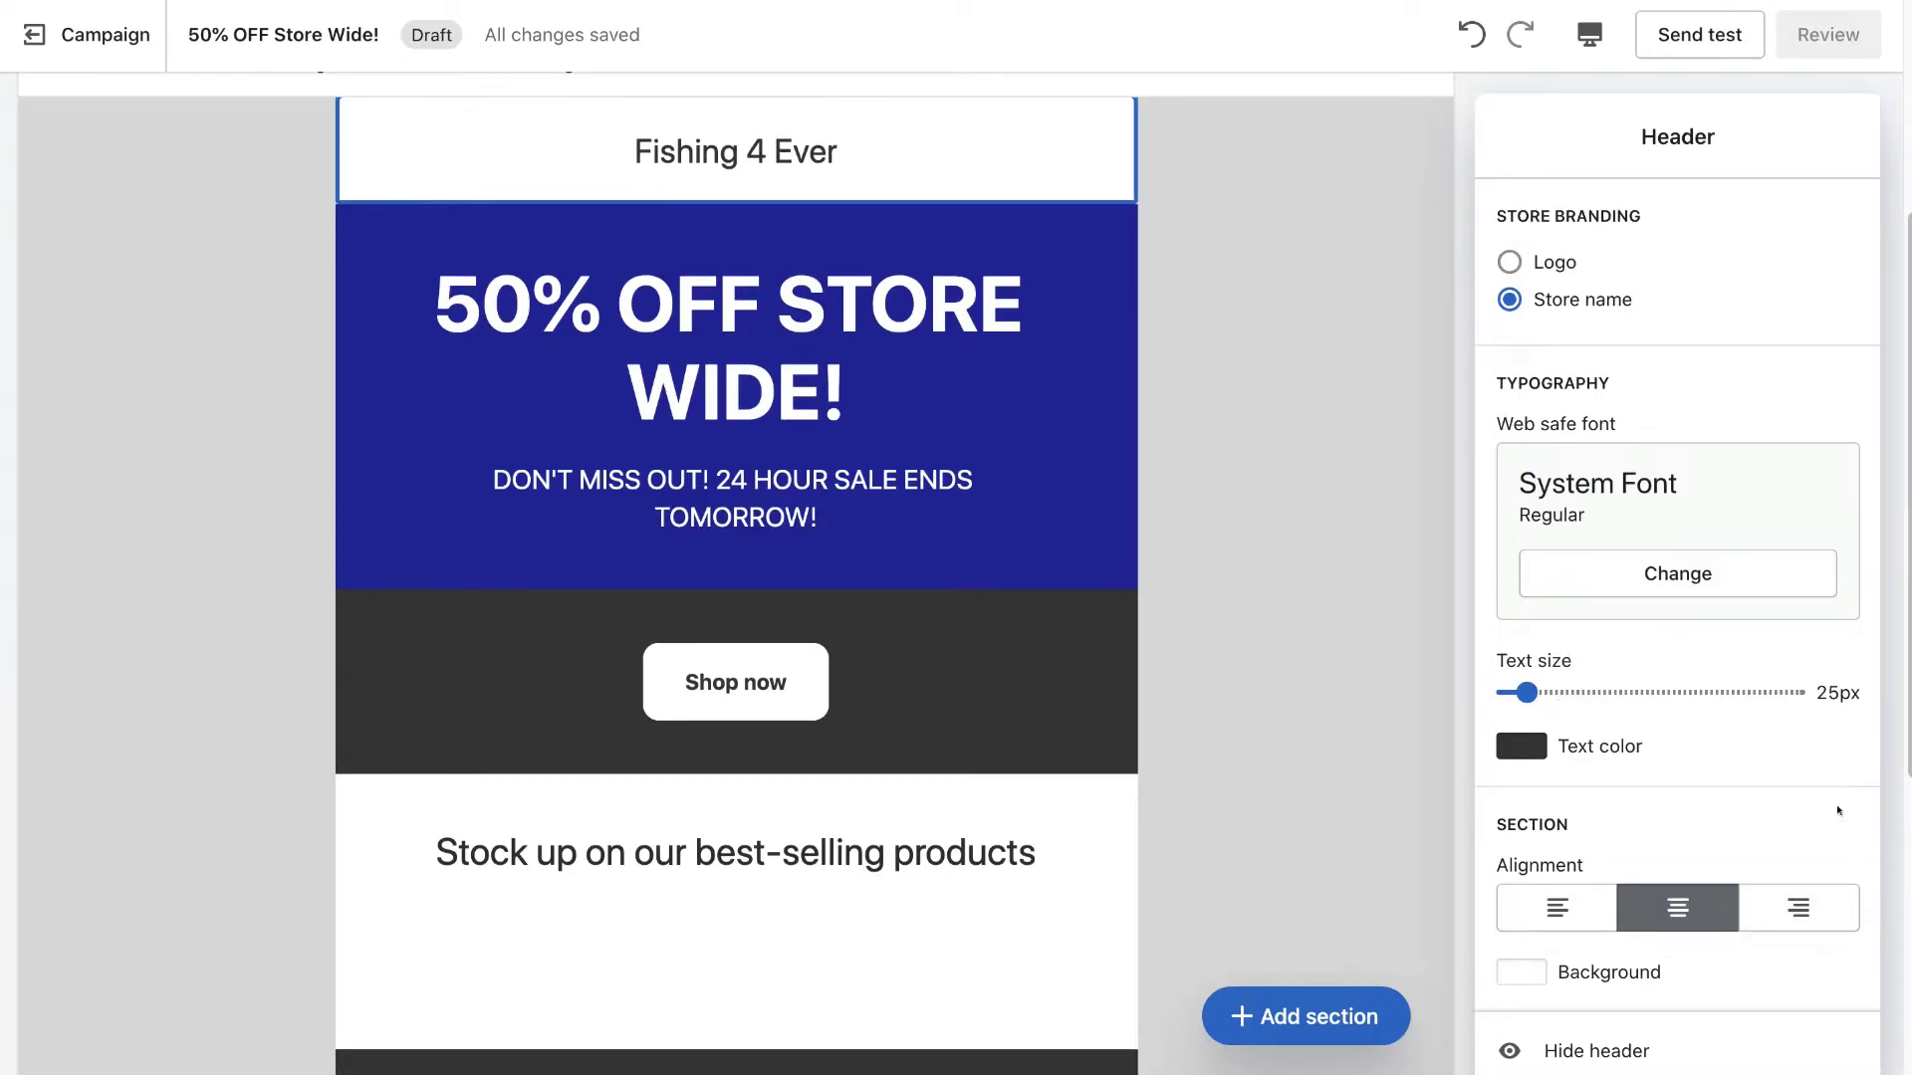
Step: Open the 'Add a new section' picker between the blue banner and the Shop now section
scroll(1421, 601, "up", 1)
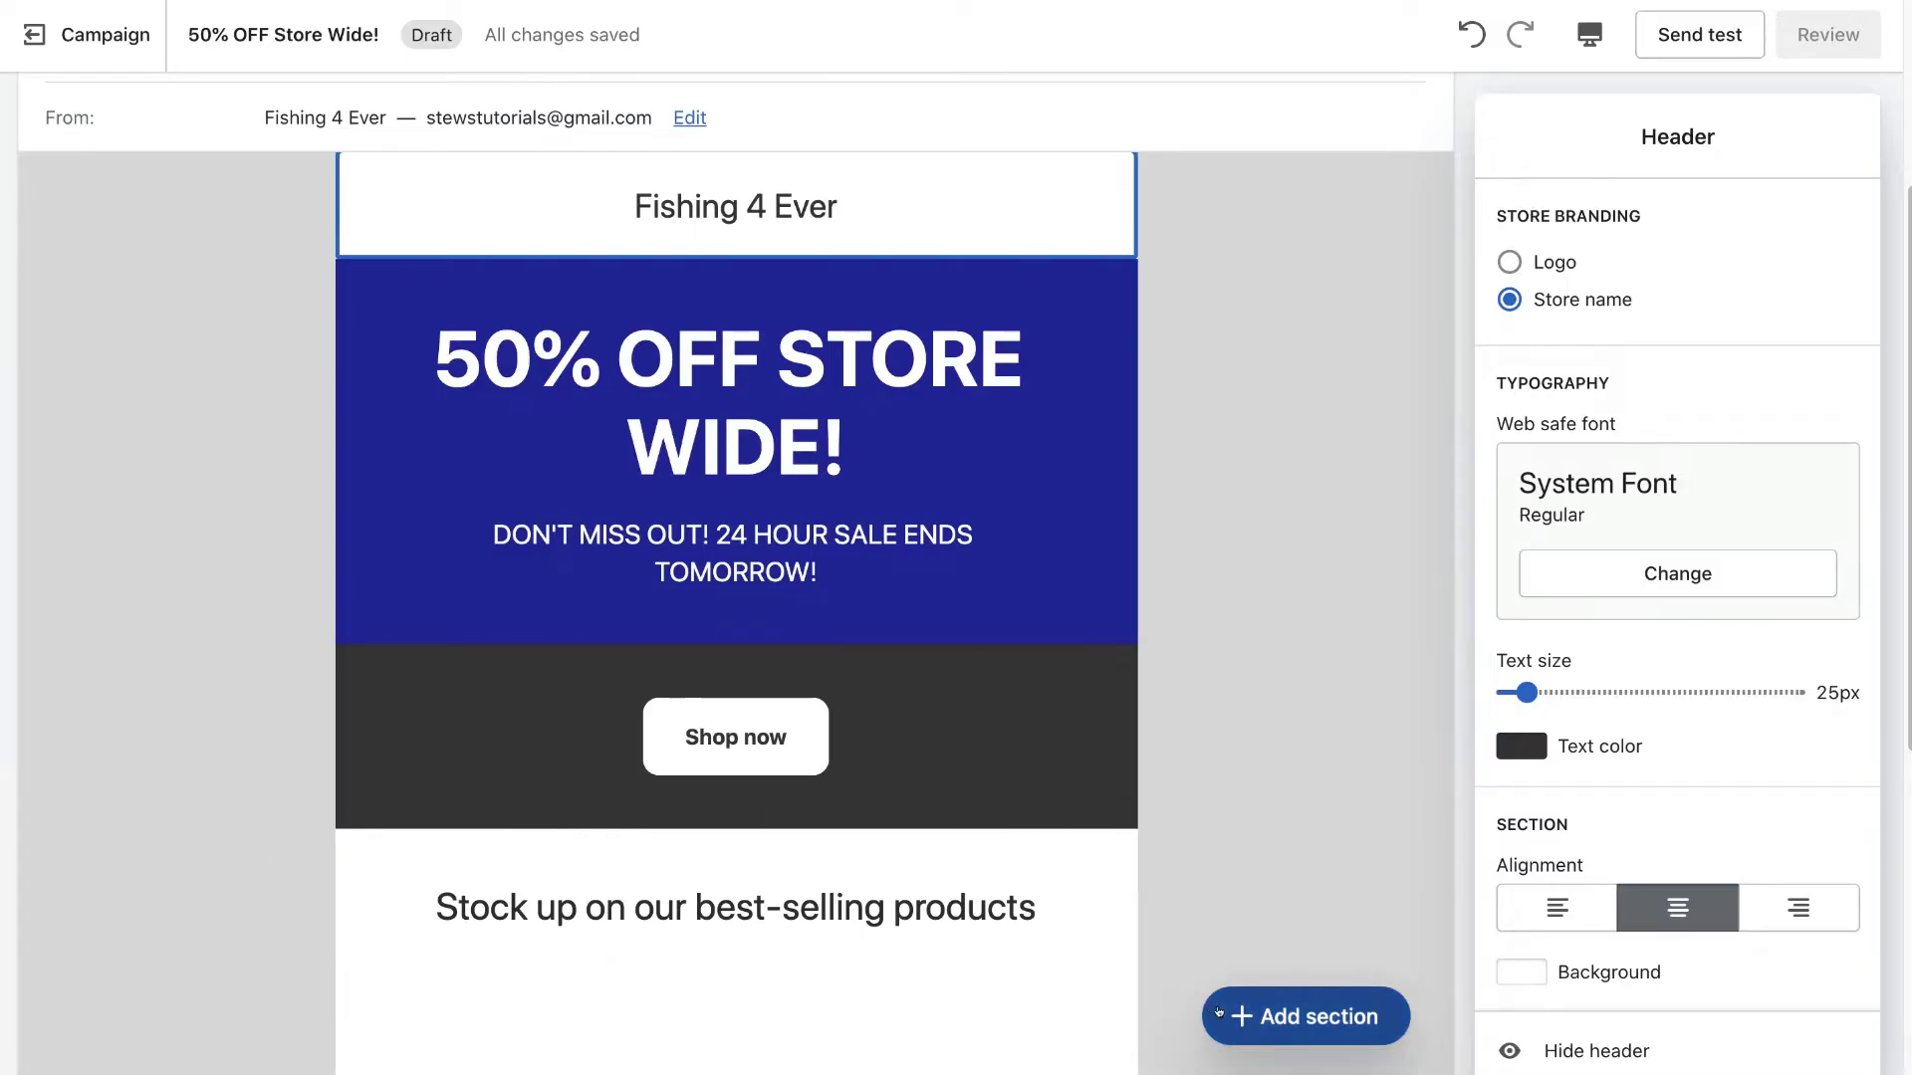
left_click(1287, 1015)
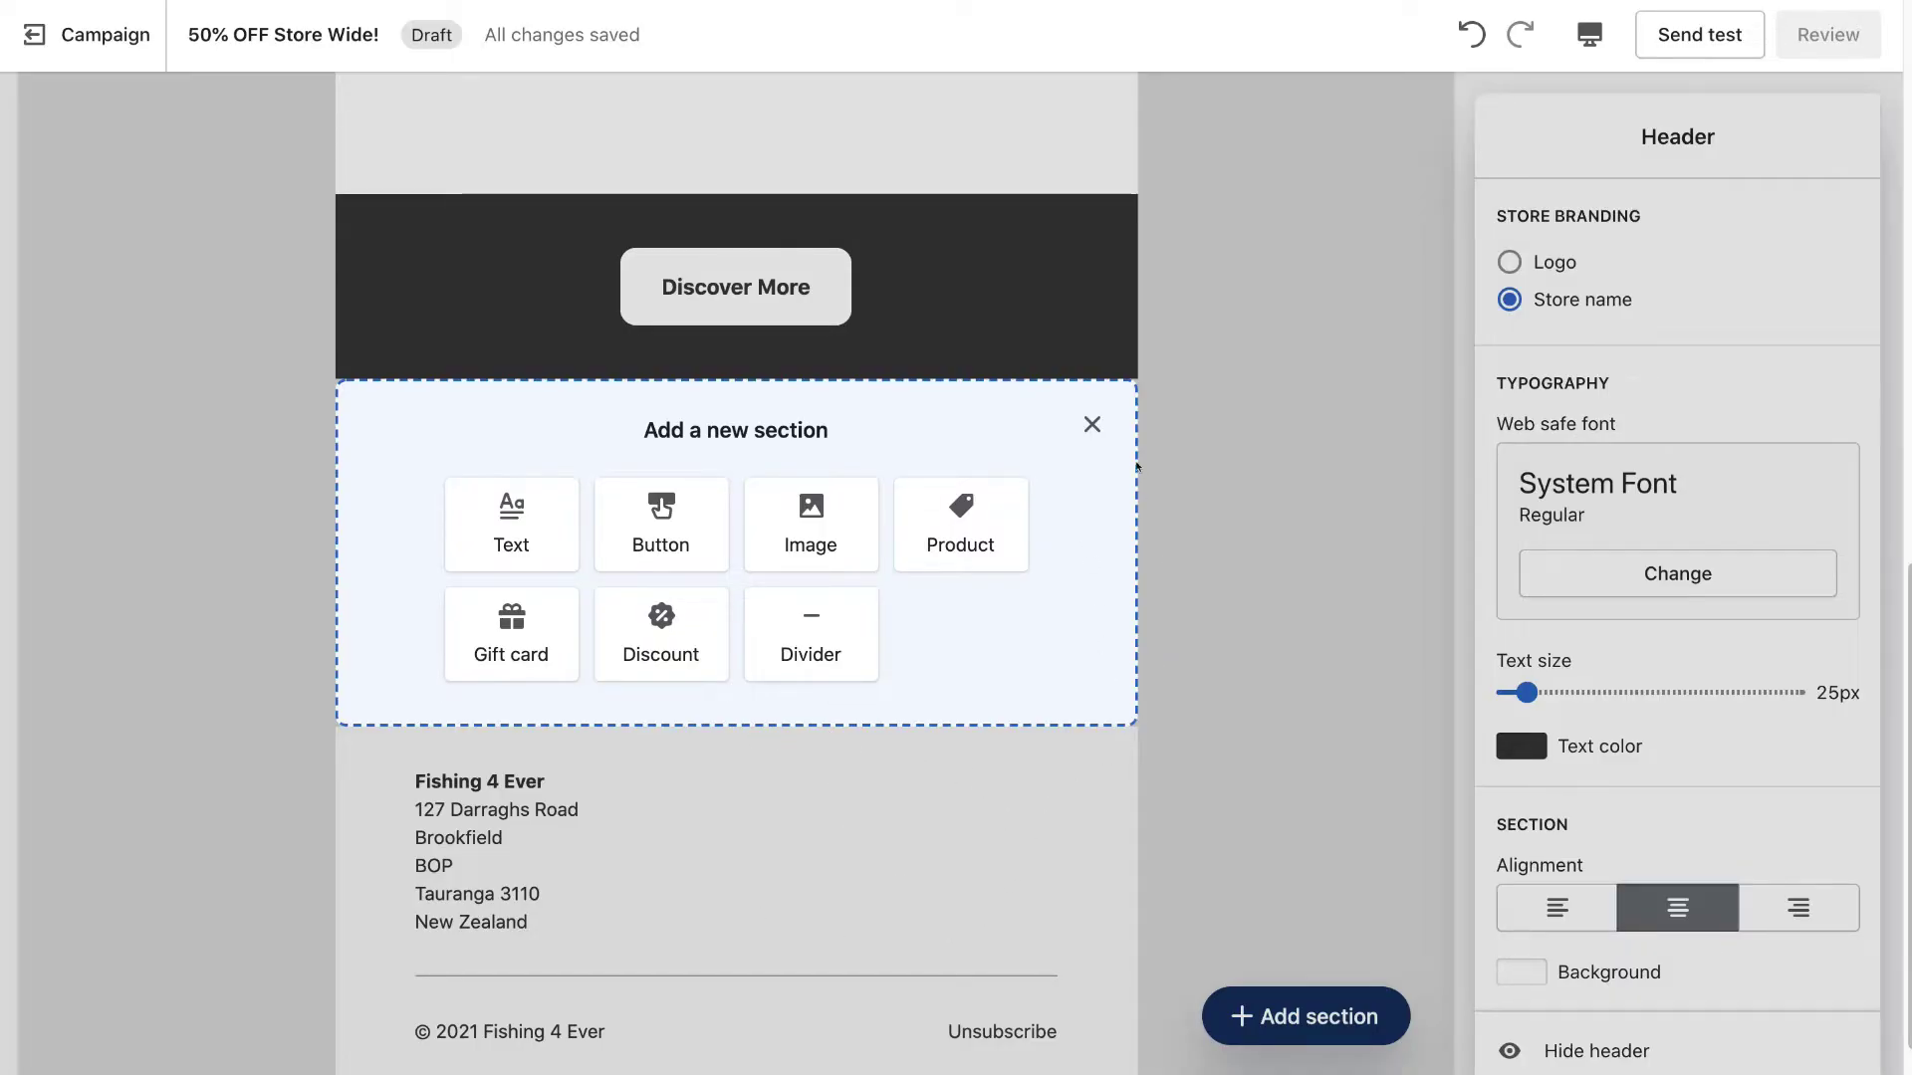
left_click(1093, 426)
scroll(1263, 625, "up", 2)
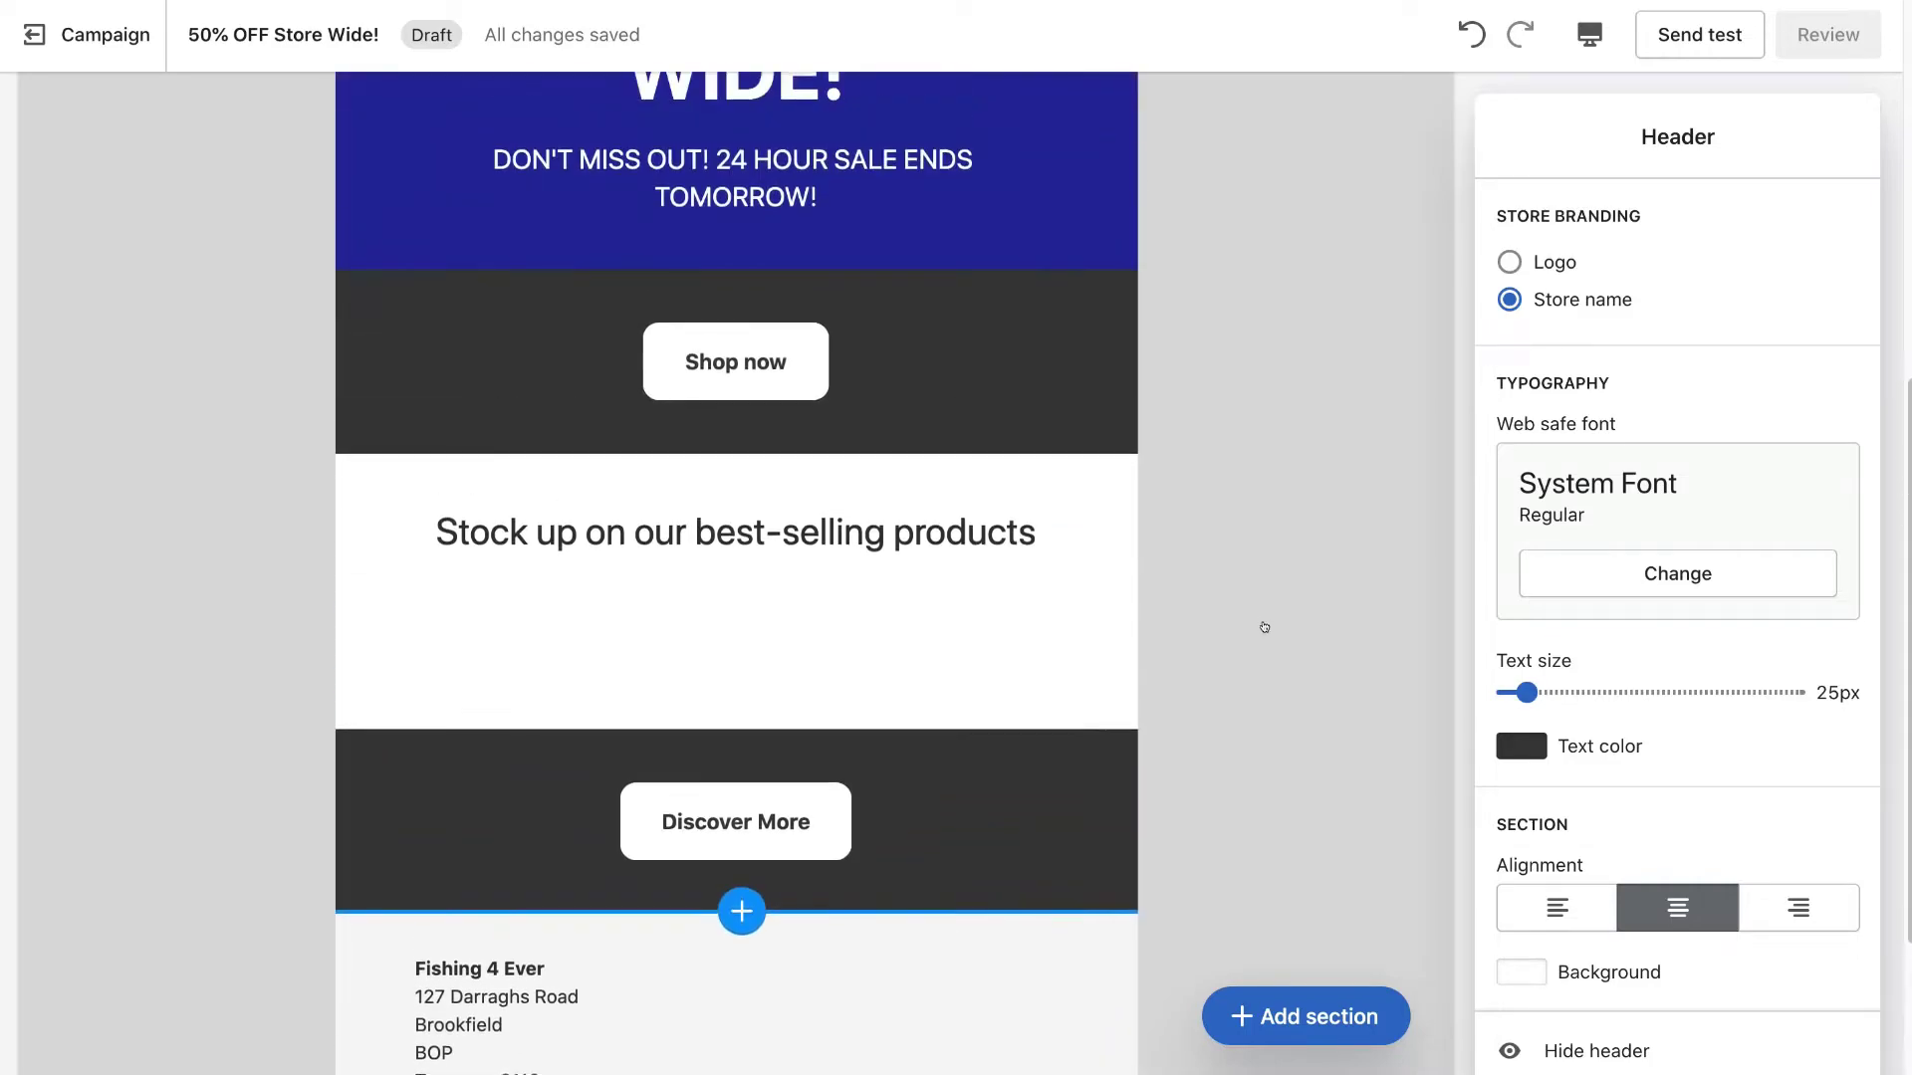
scroll(1264, 625, "up", 1)
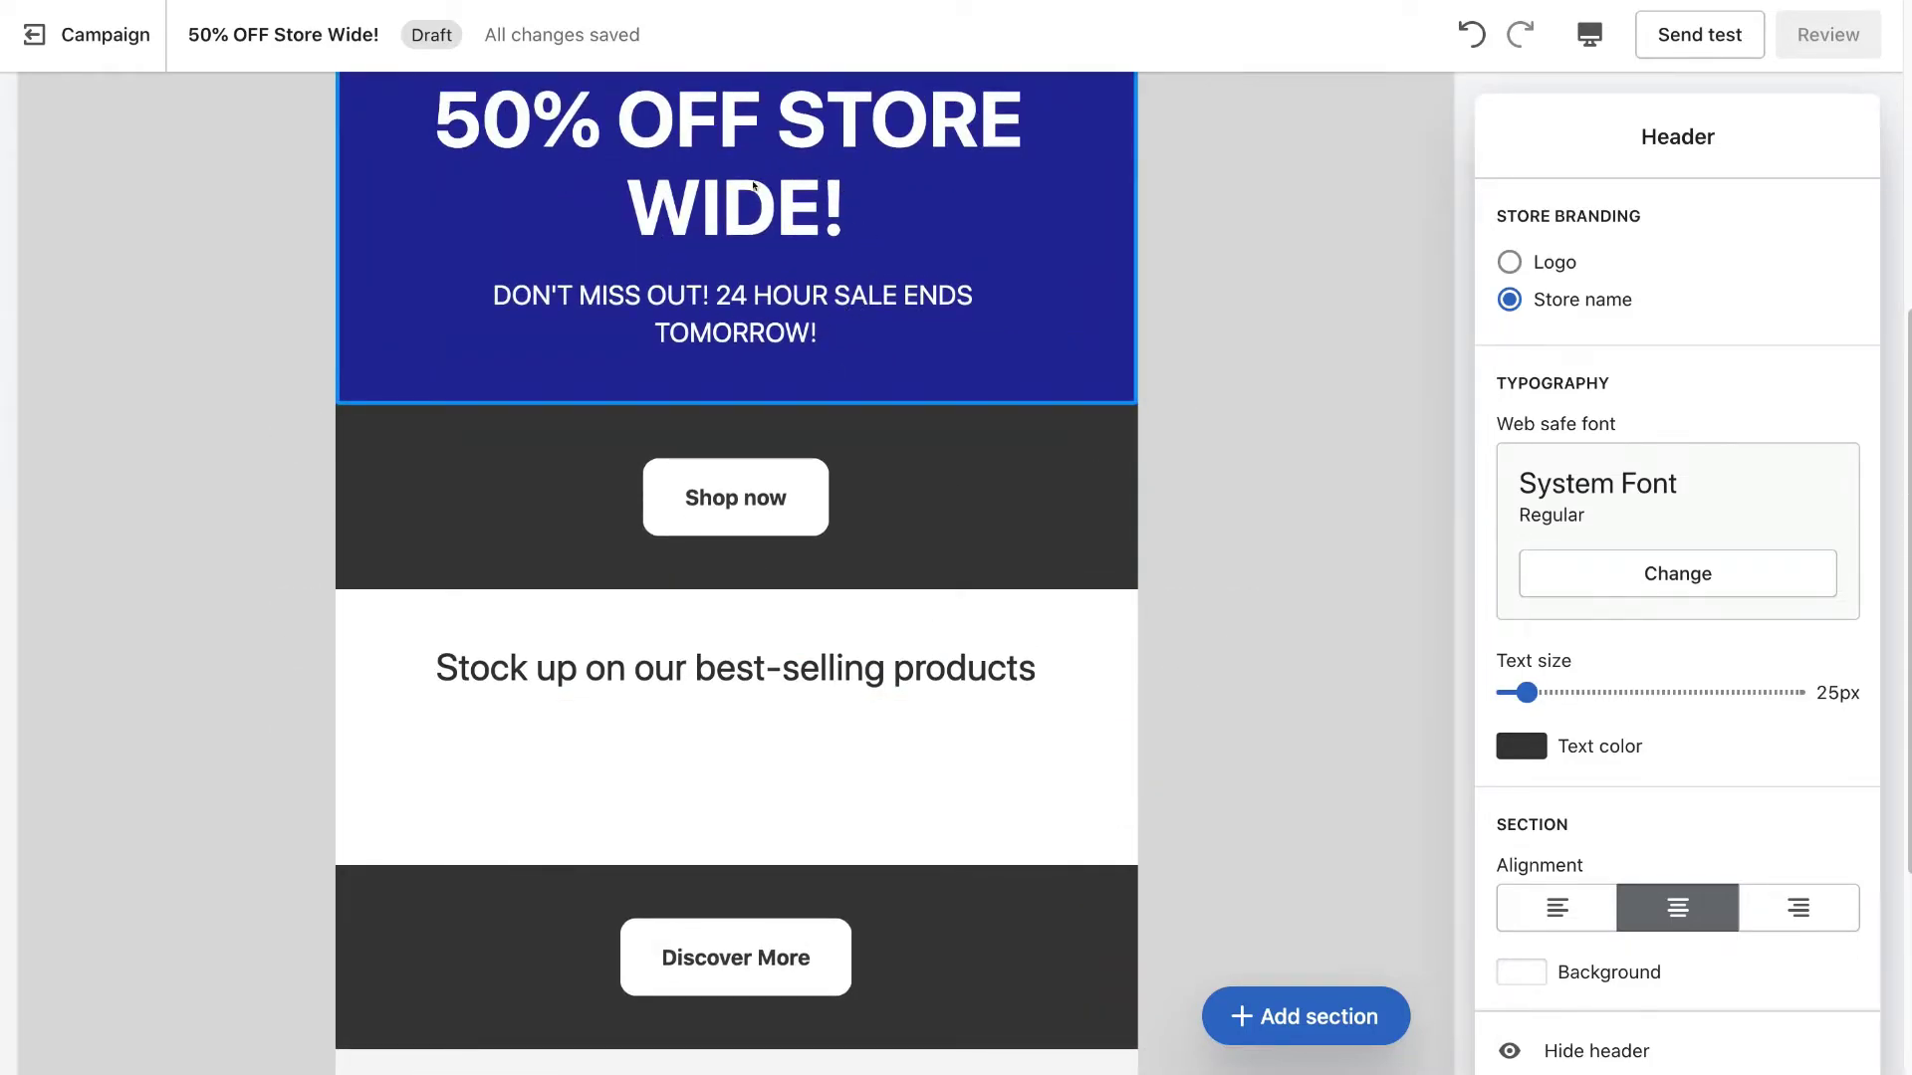
left_click(729, 402)
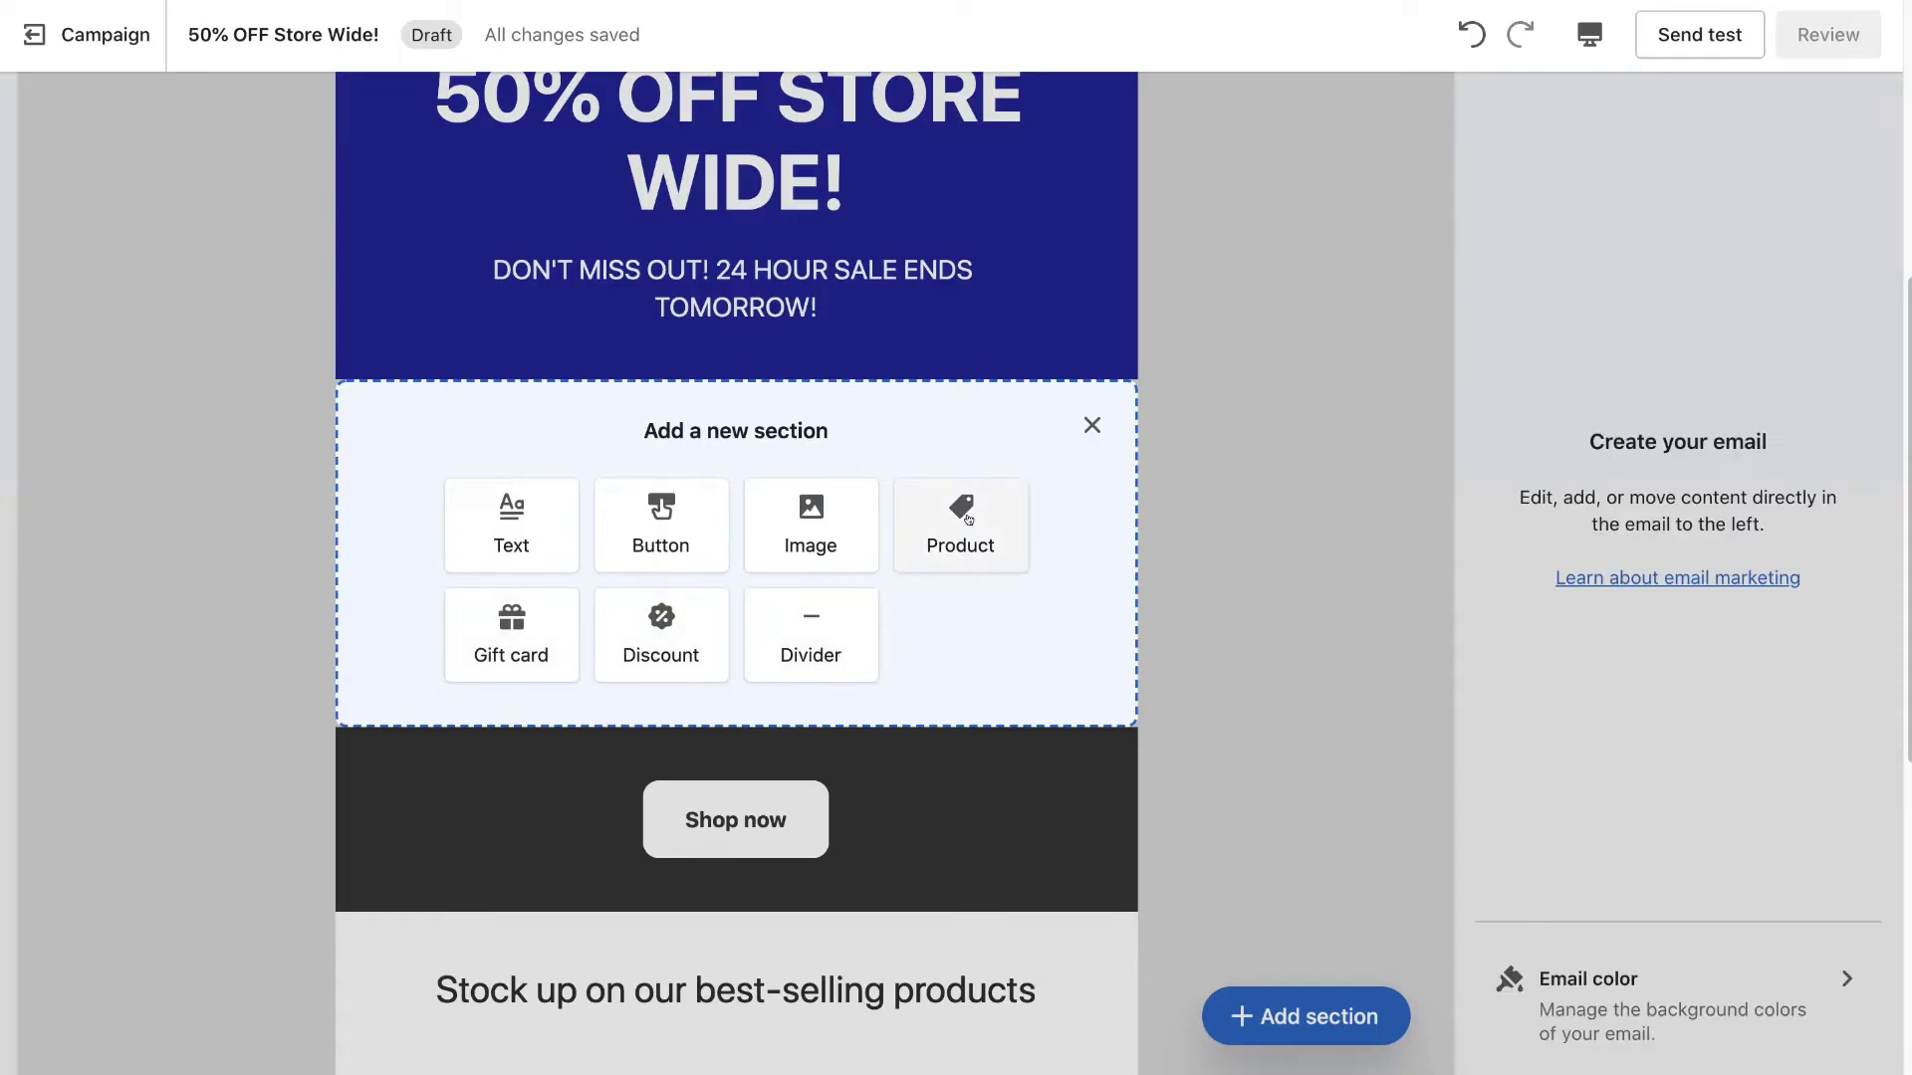
Step: Add an Image section holding the uploaded tackle-box-big-min.jpeg photo
left_click(810, 534)
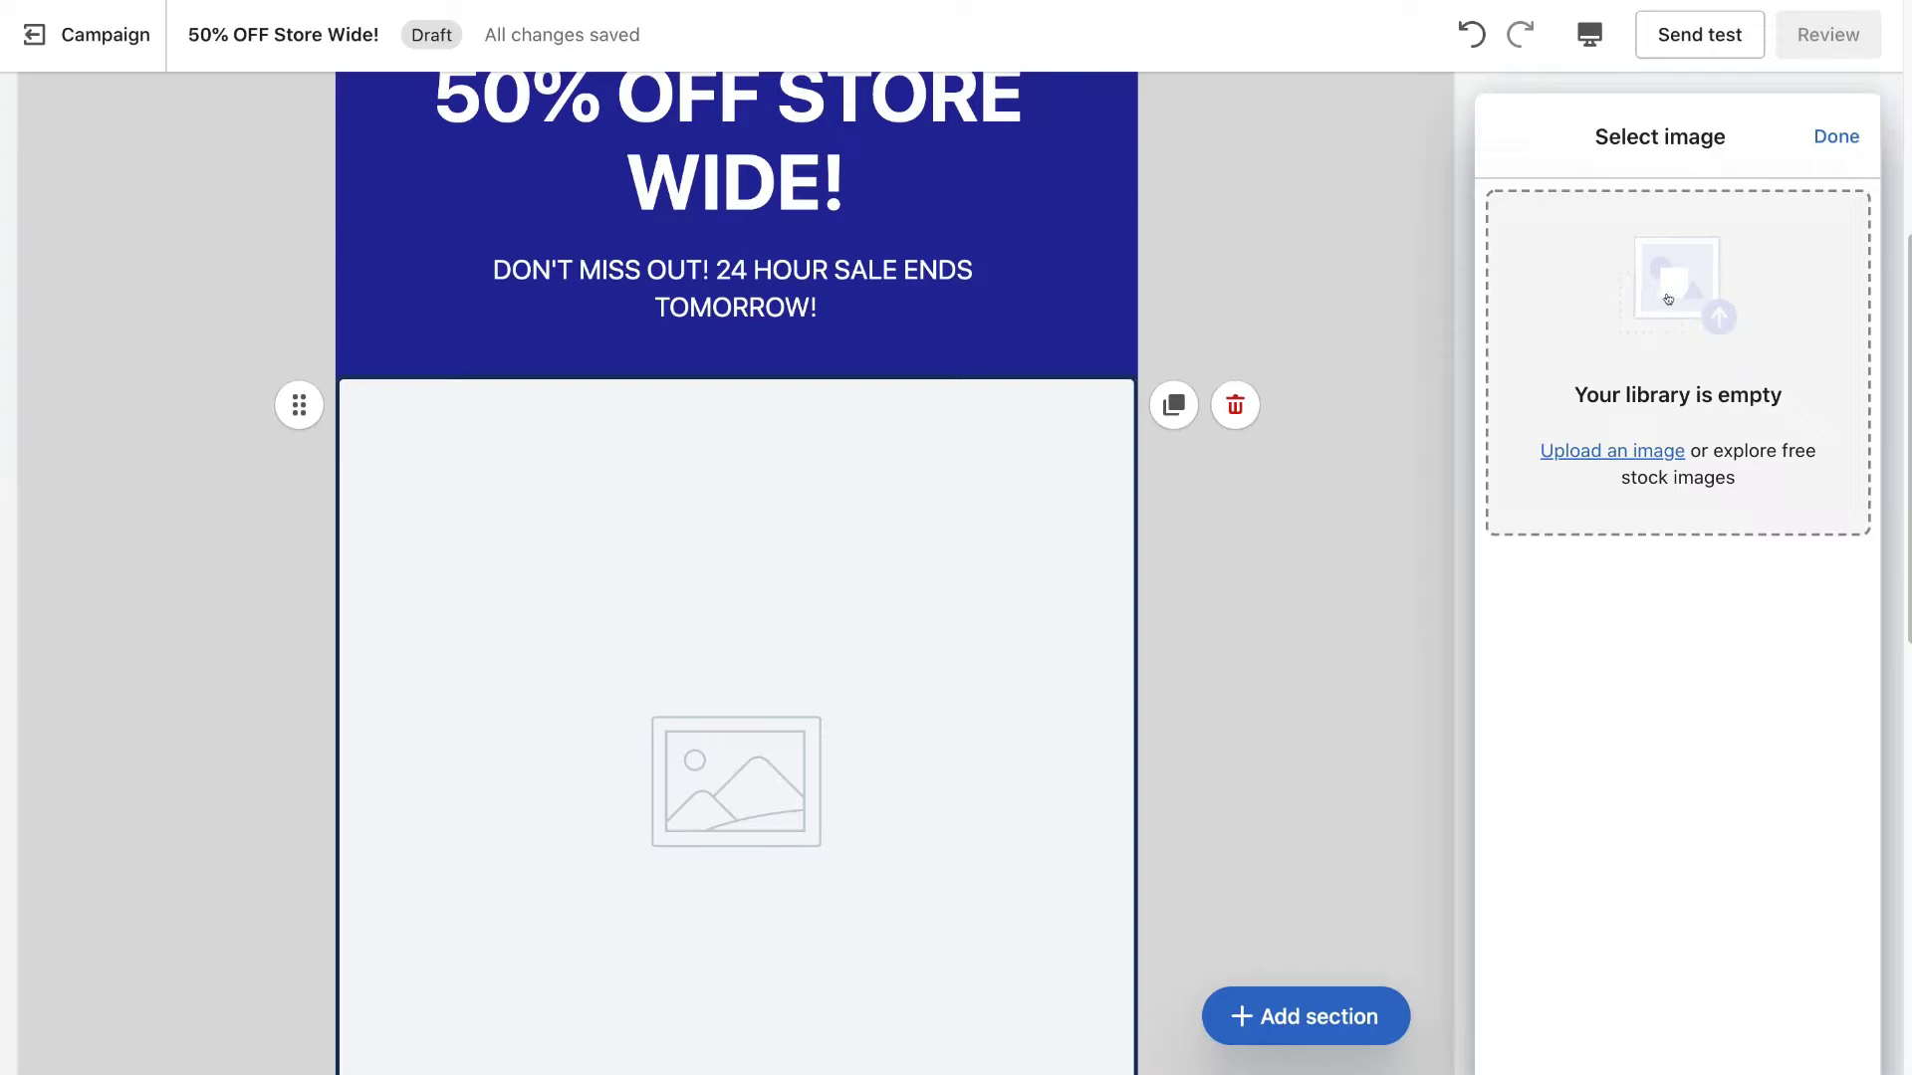
left_click(1593, 450)
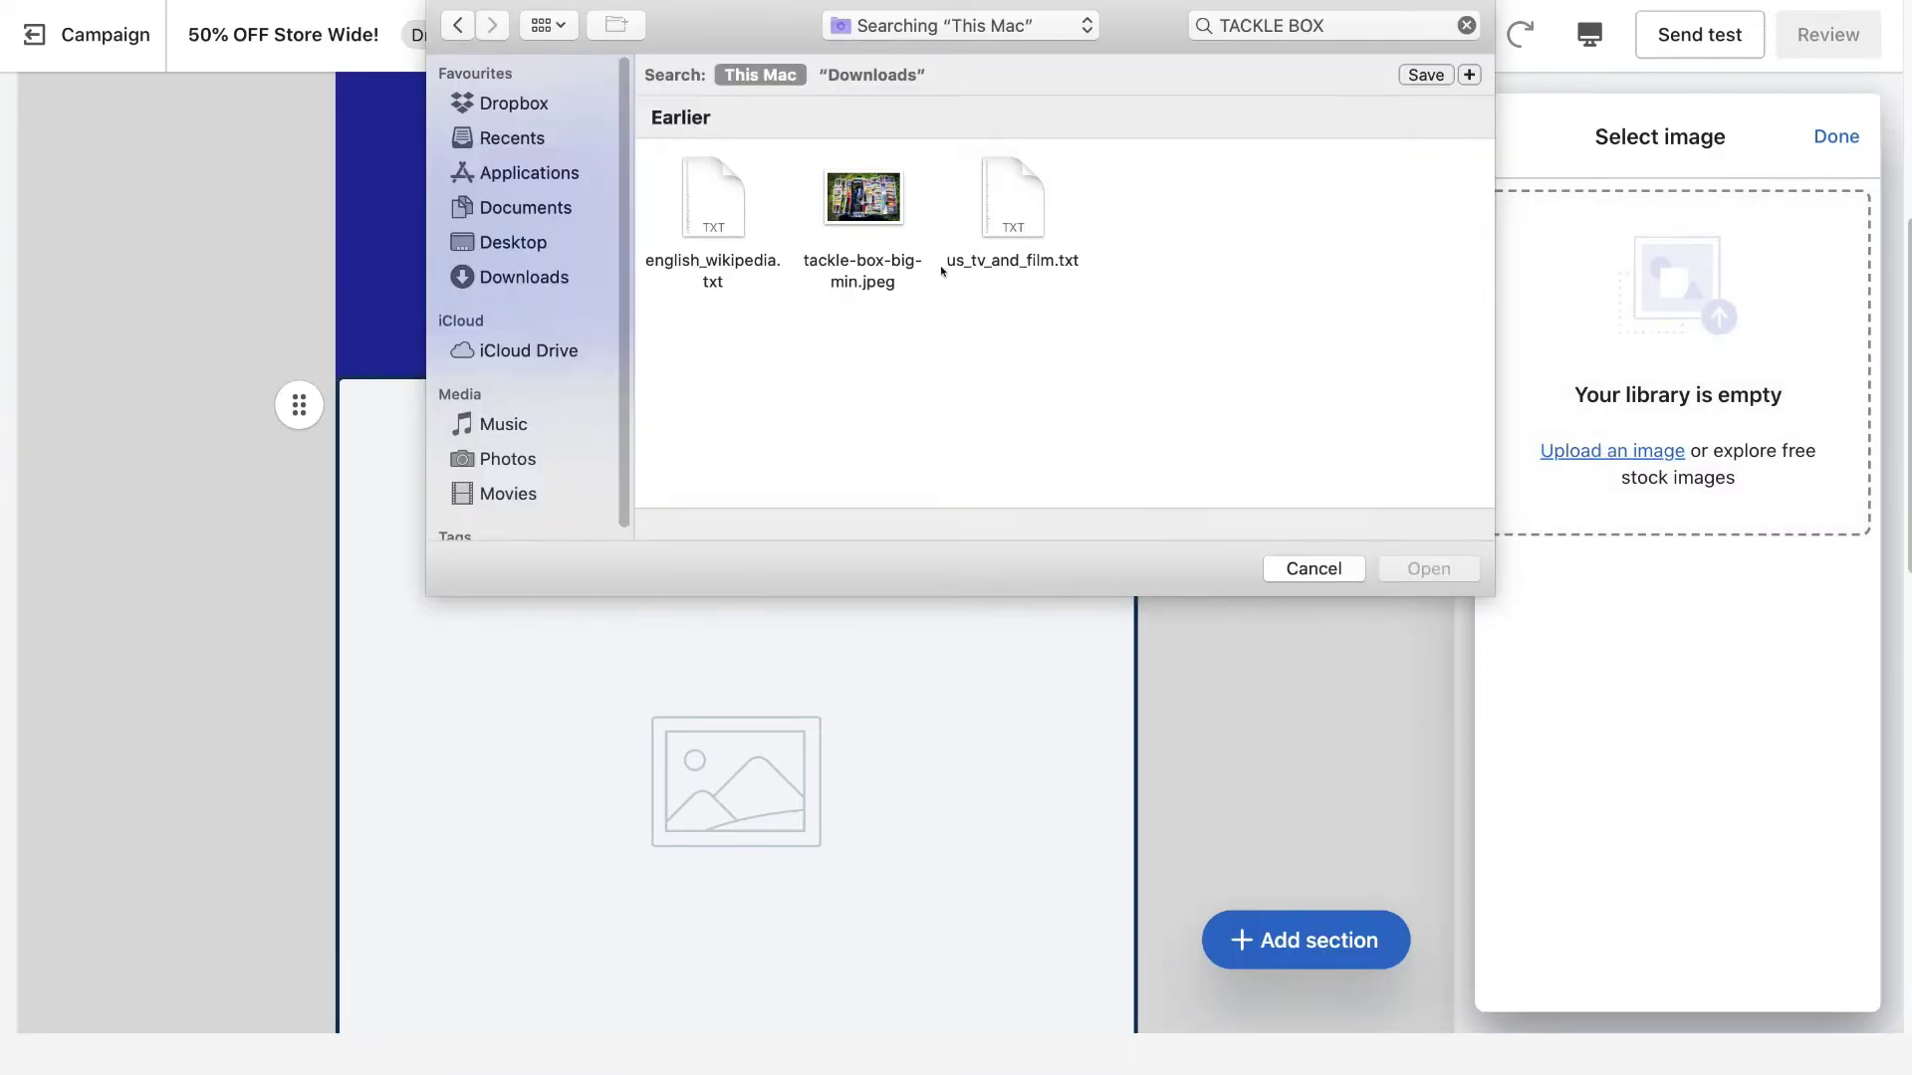
left_click(862, 204)
left_click(1430, 570)
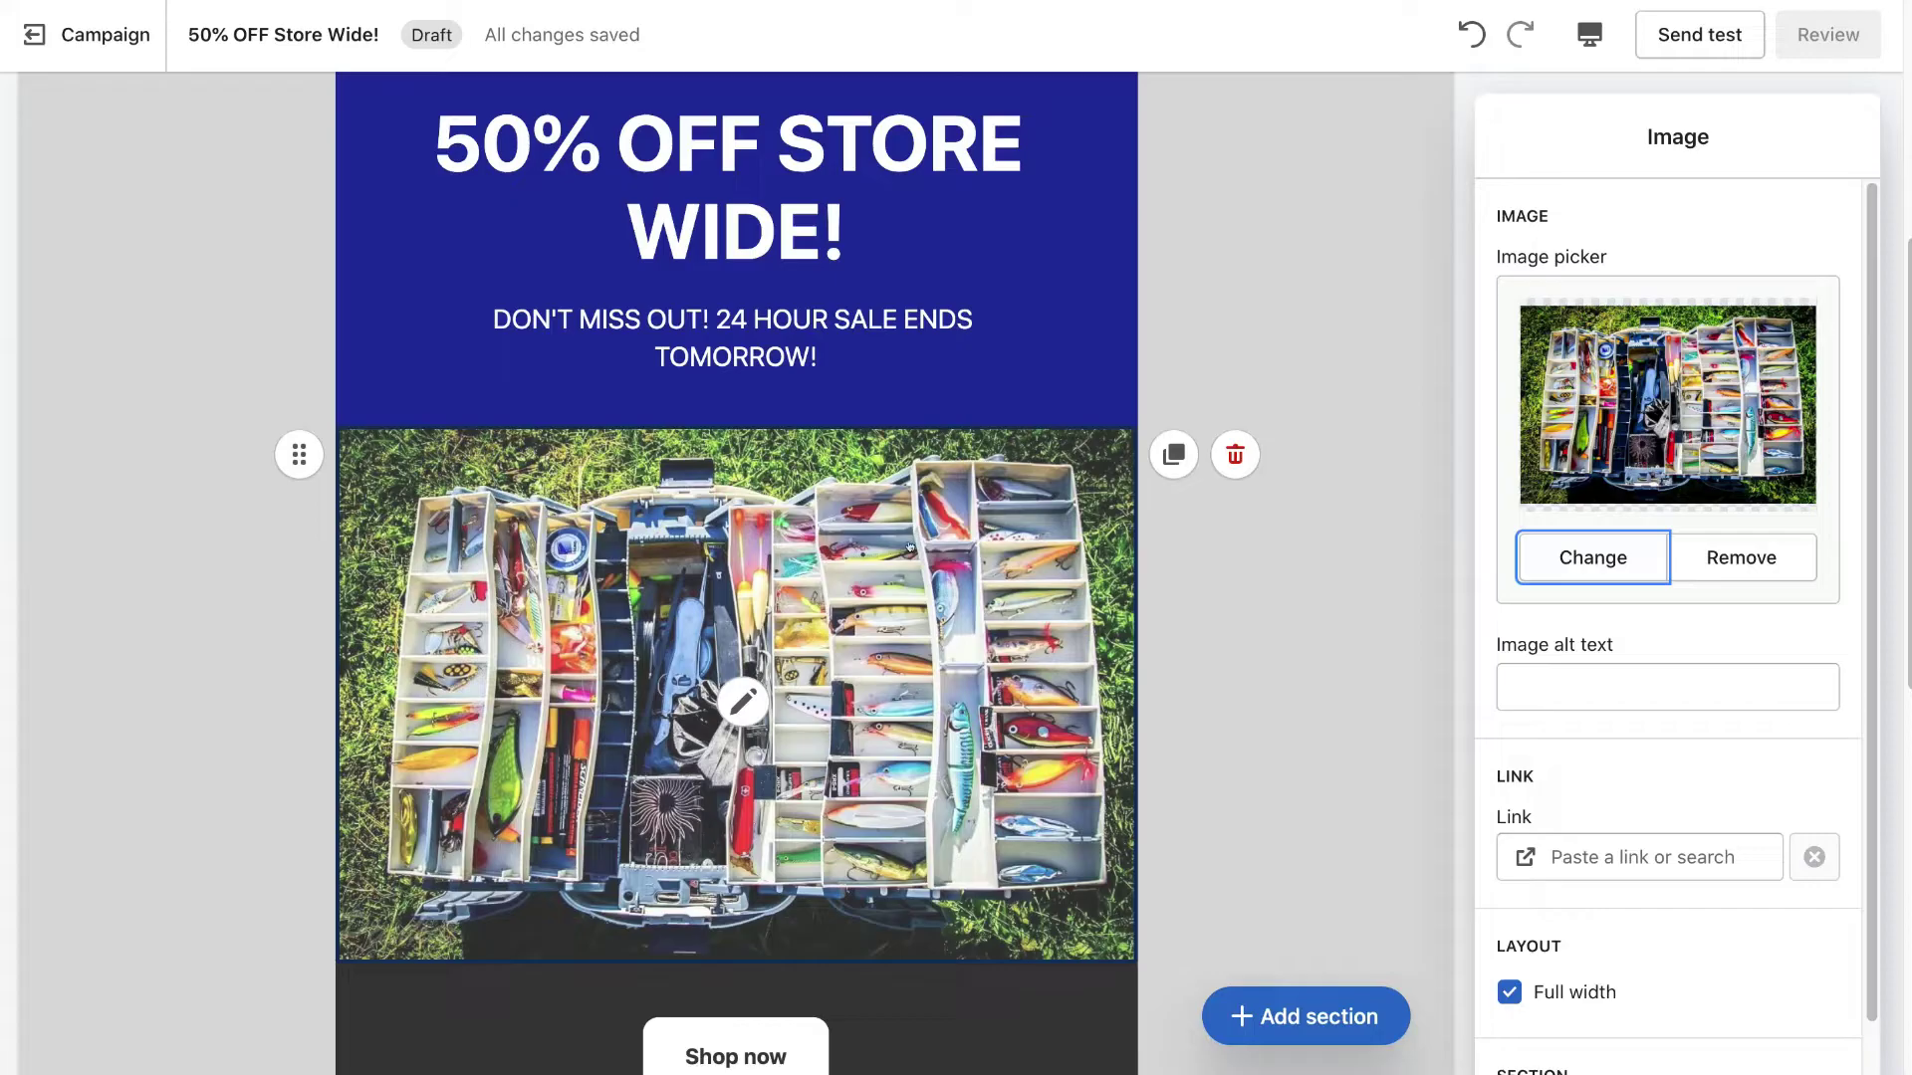
scroll(1553, 767, "down", 1)
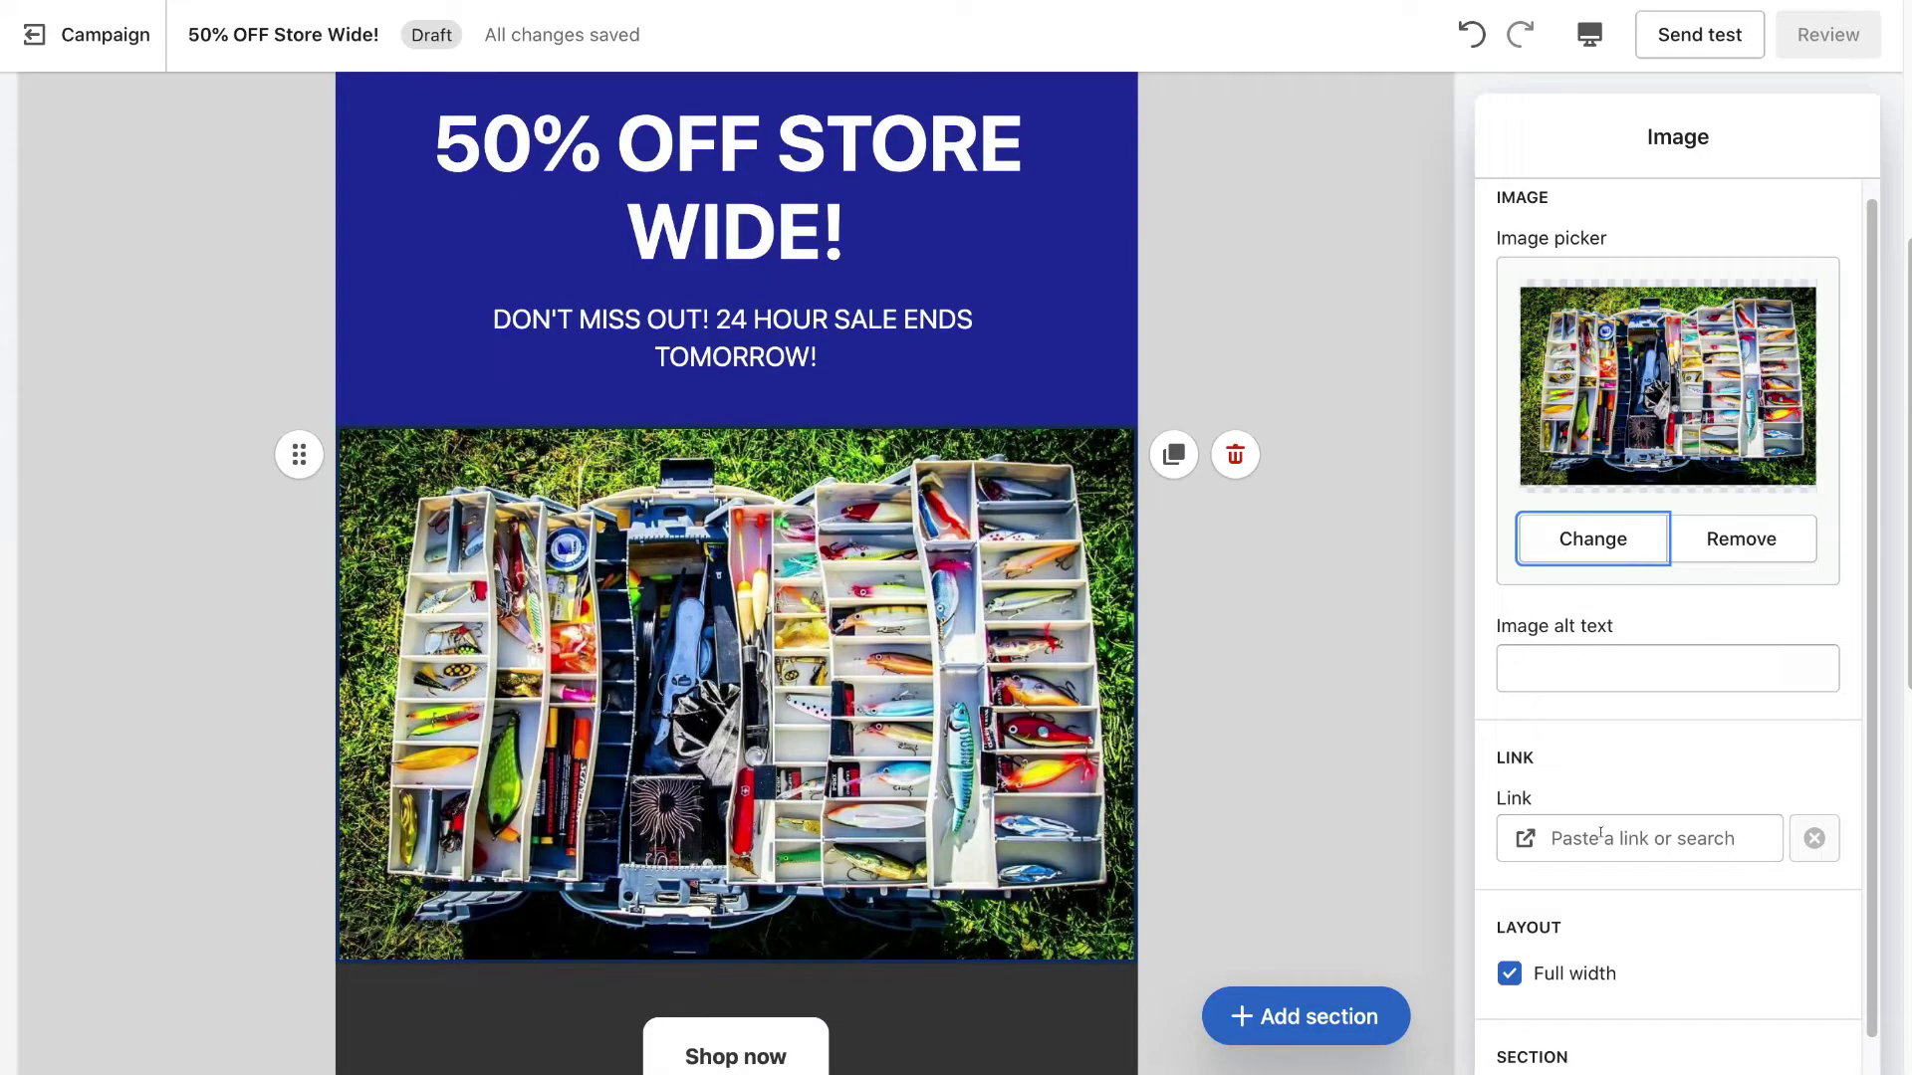
Step: Set the tackle box image's link to the store's All Products collection
left_click(1603, 836)
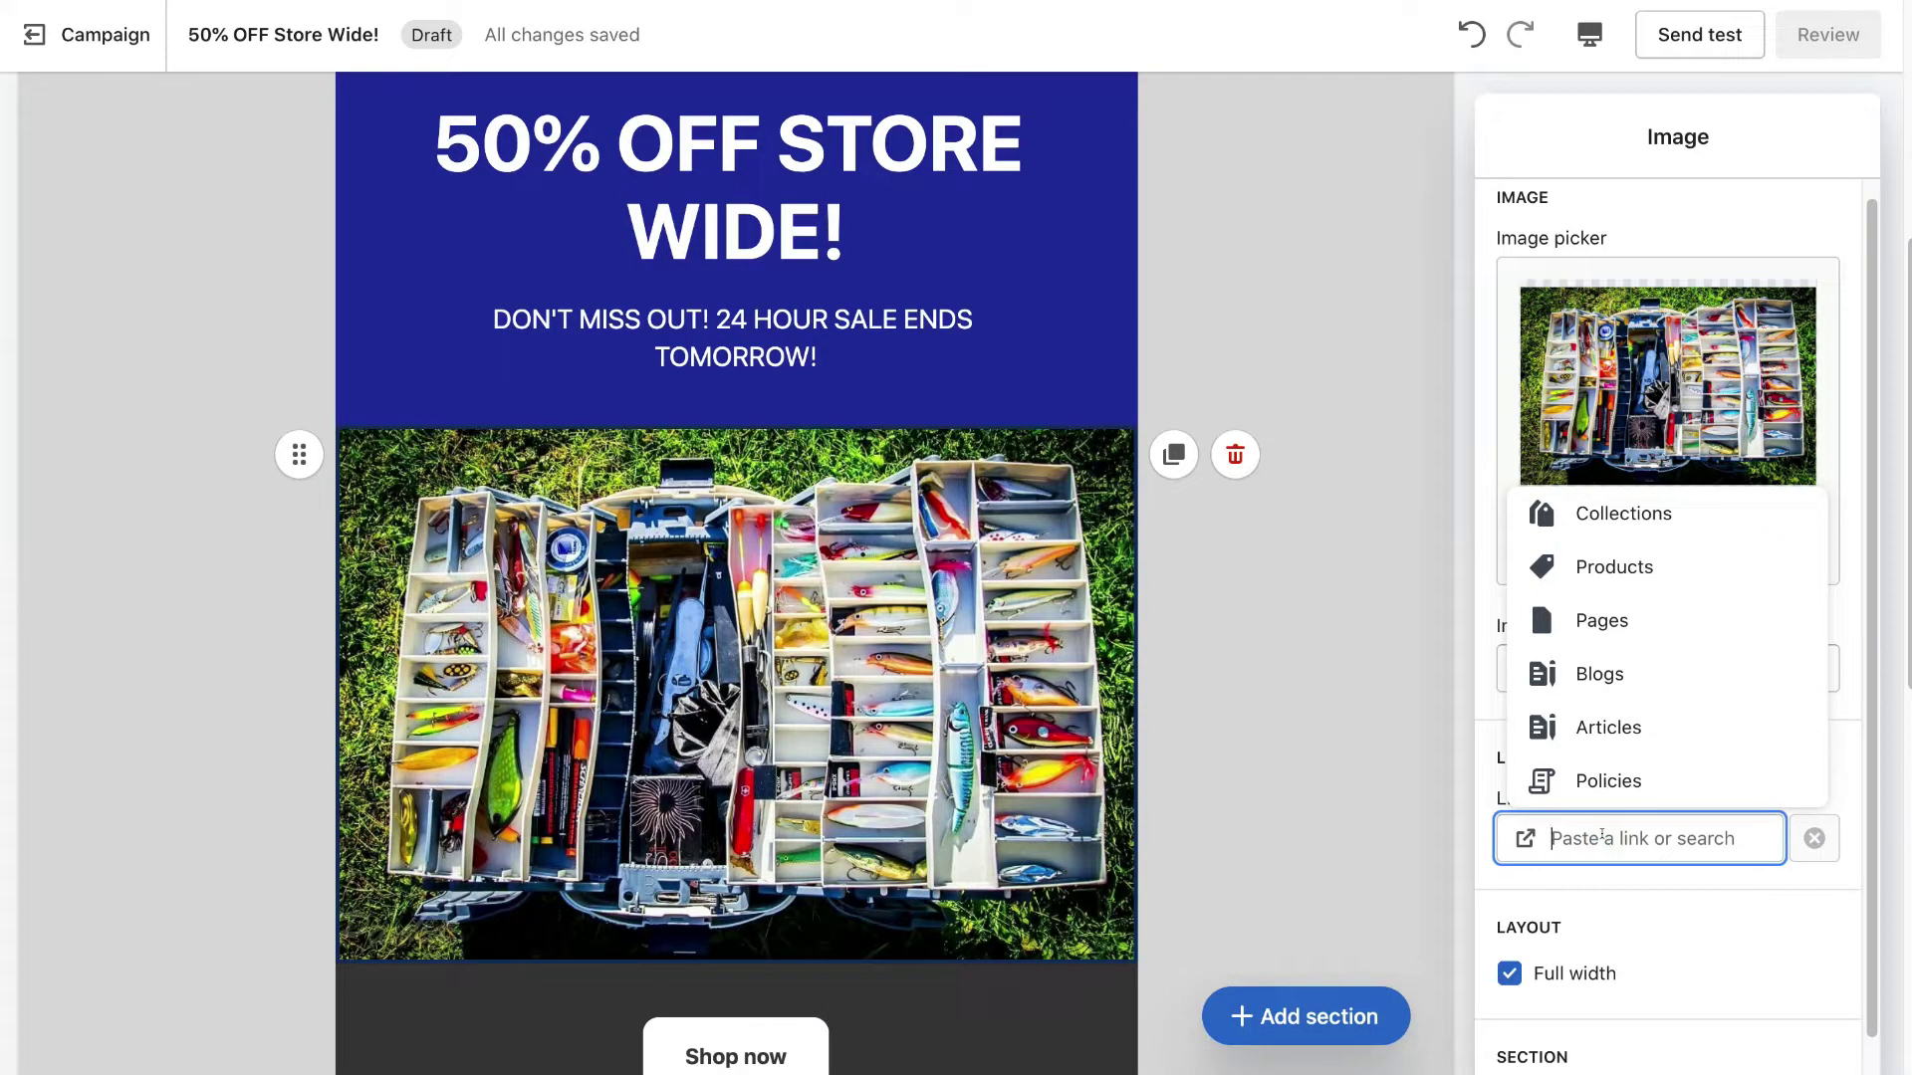
left_click(1594, 570)
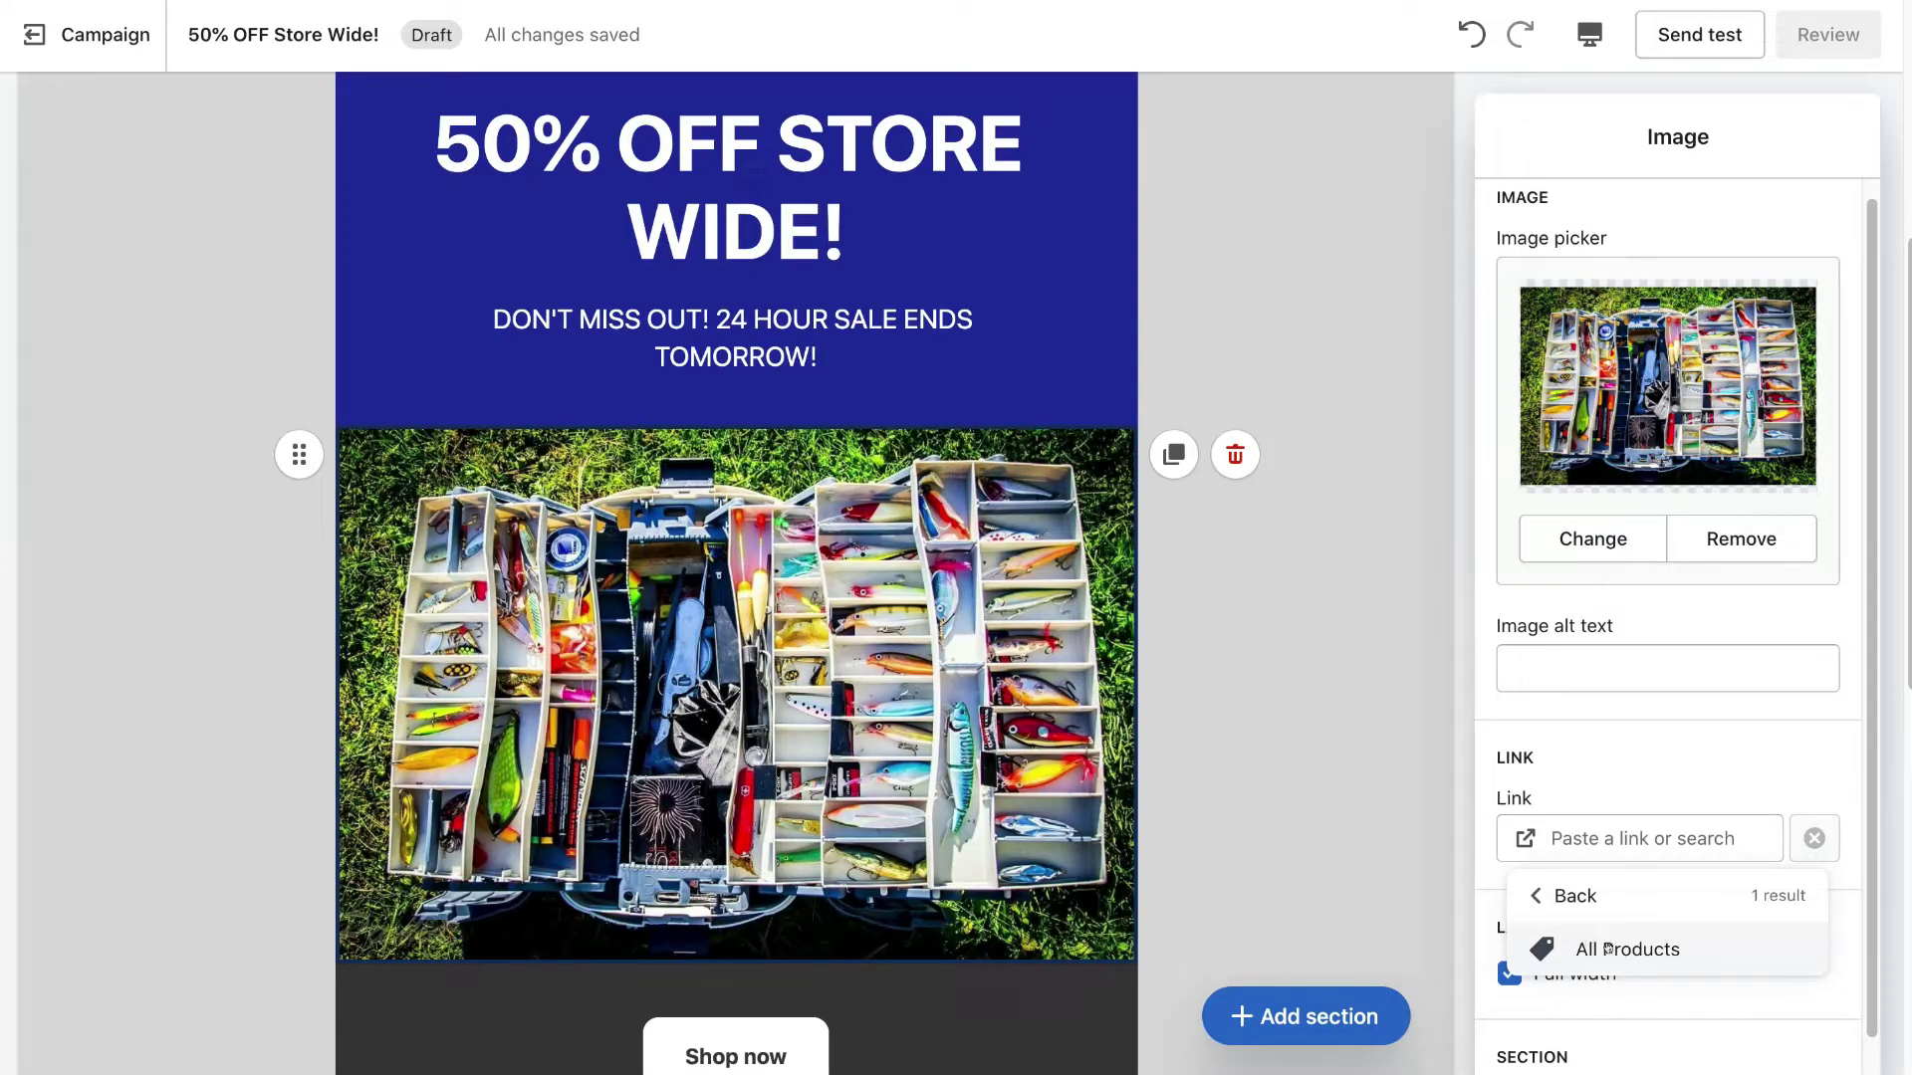
left_click(1679, 958)
left_click(1688, 958)
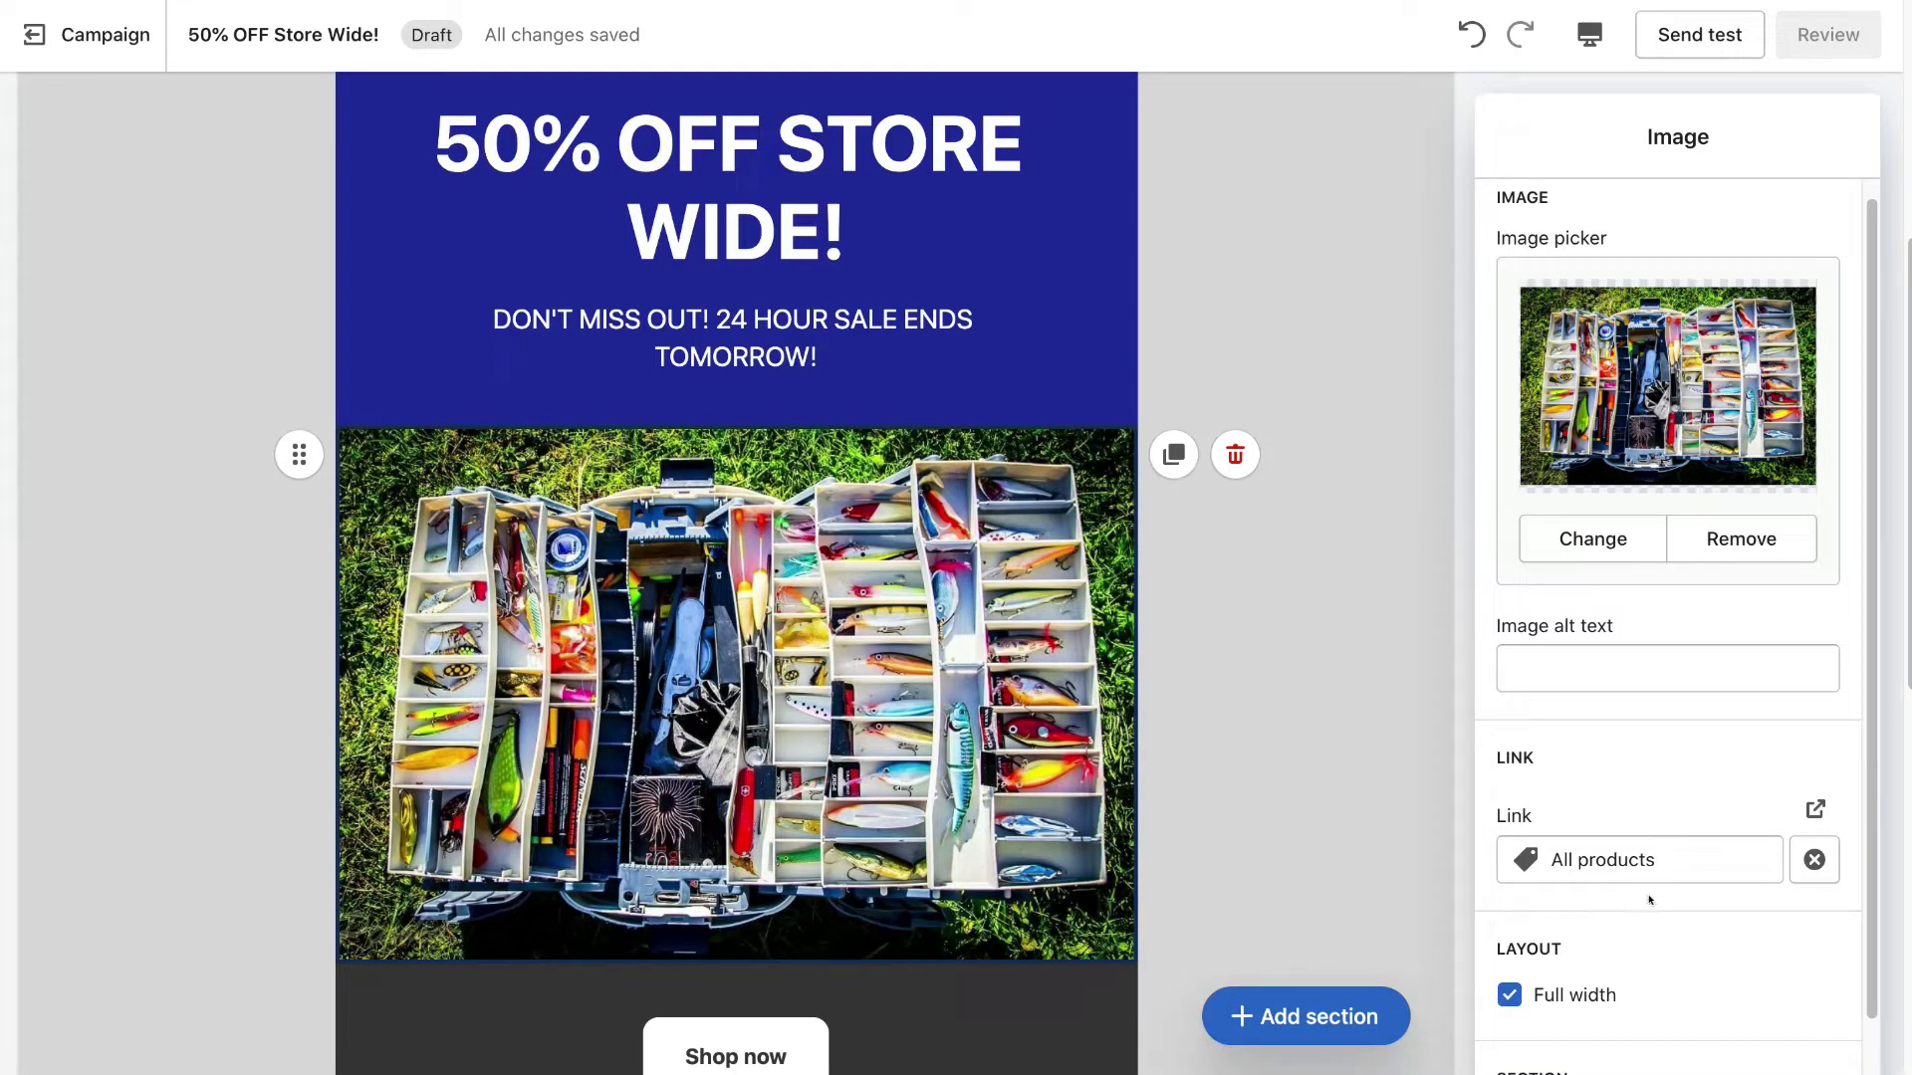
scroll(1699, 858, "down", 1)
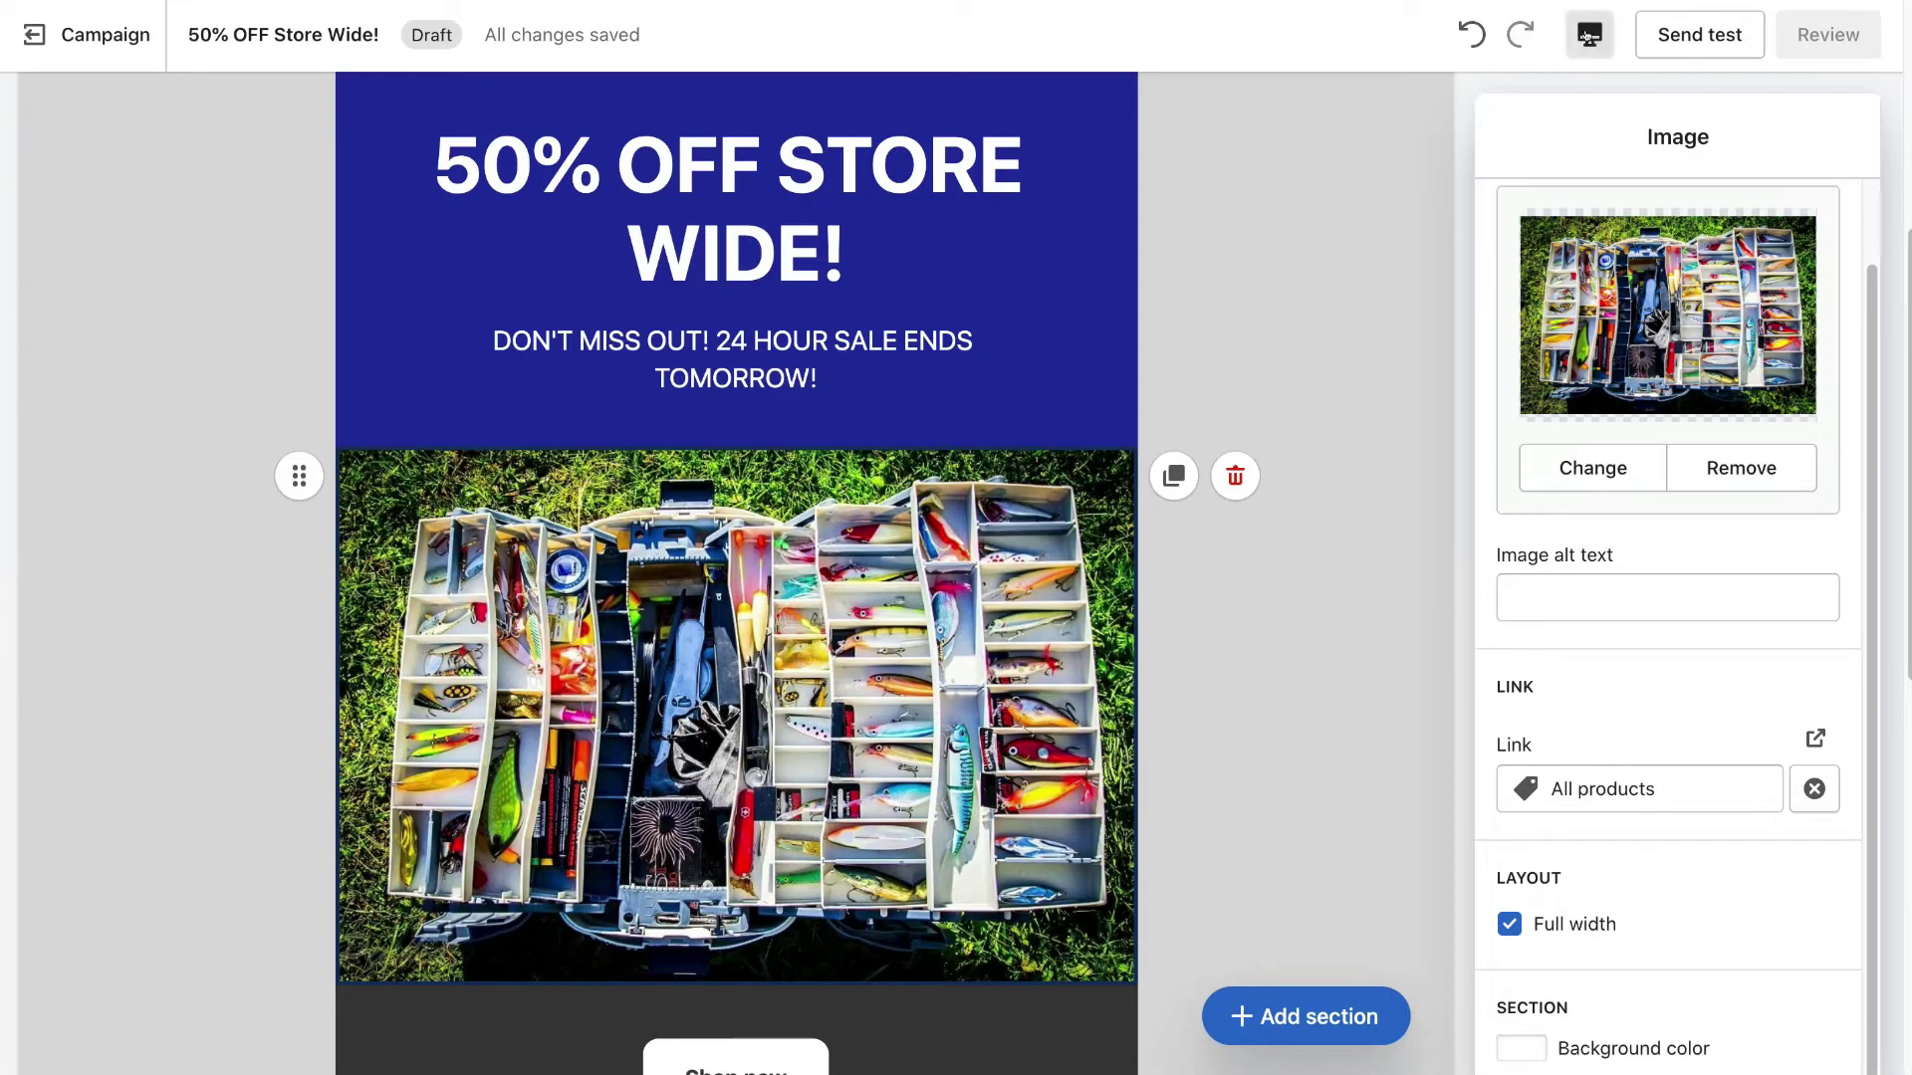
Step: Switch the email preview to mobile width and scroll through the header, banner and tackle box photo
left_click(1589, 37)
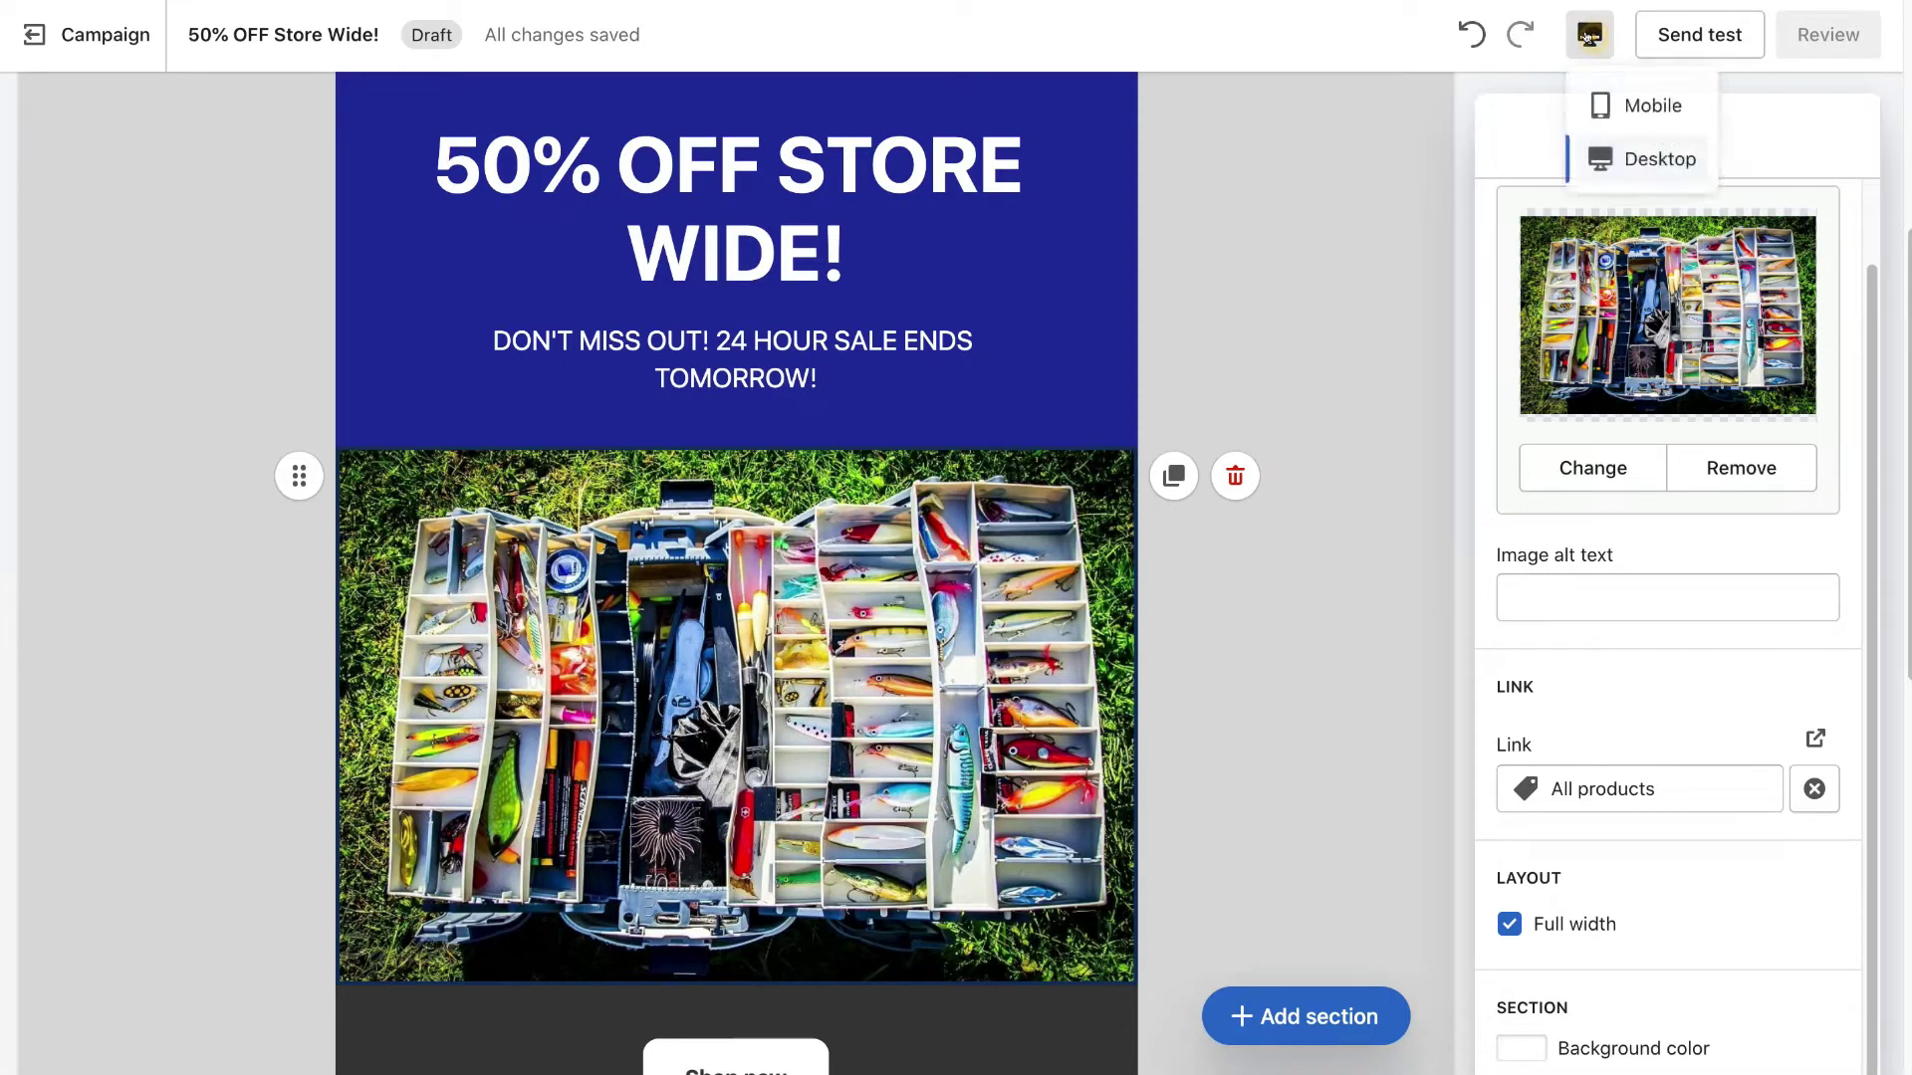
left_click(1633, 108)
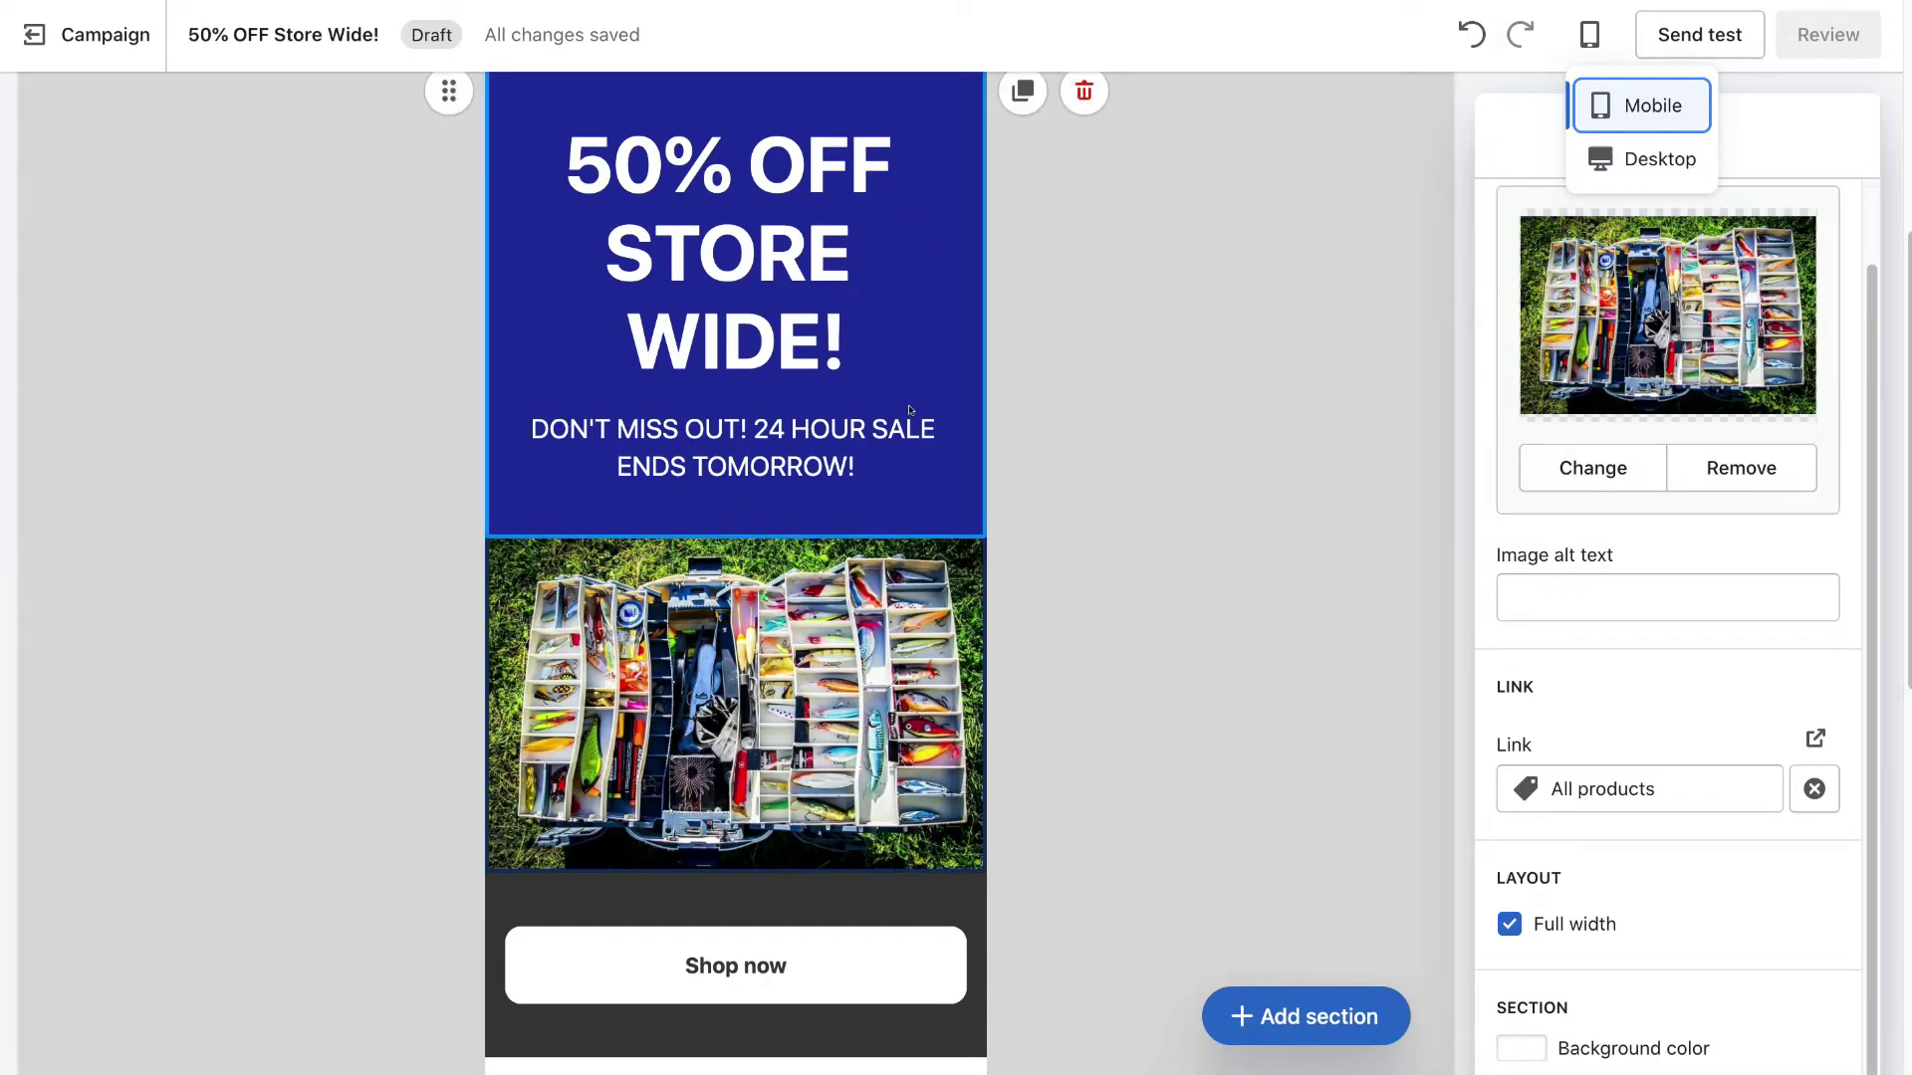
scroll(709, 363, "up", 4)
scroll(703, 496, "down", 8)
scroll(703, 496, "up", 7)
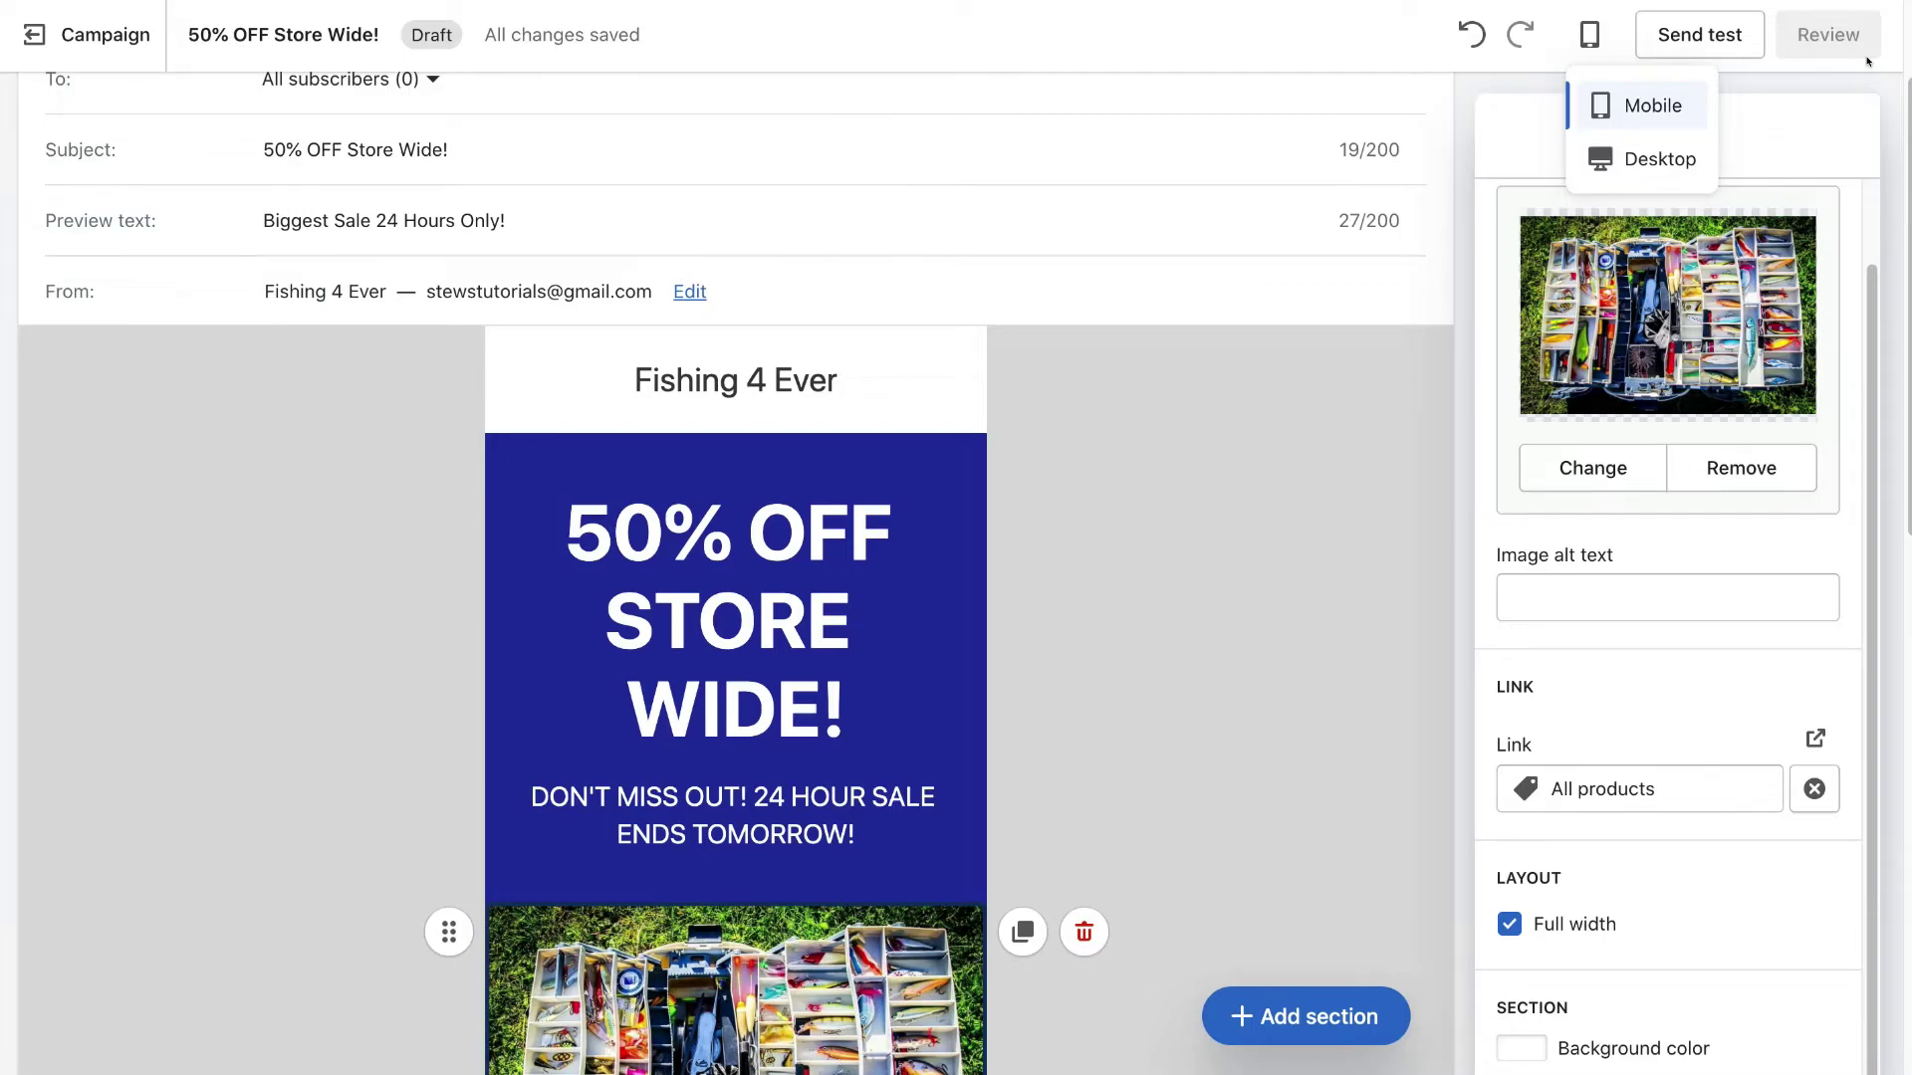
left_click(1700, 34)
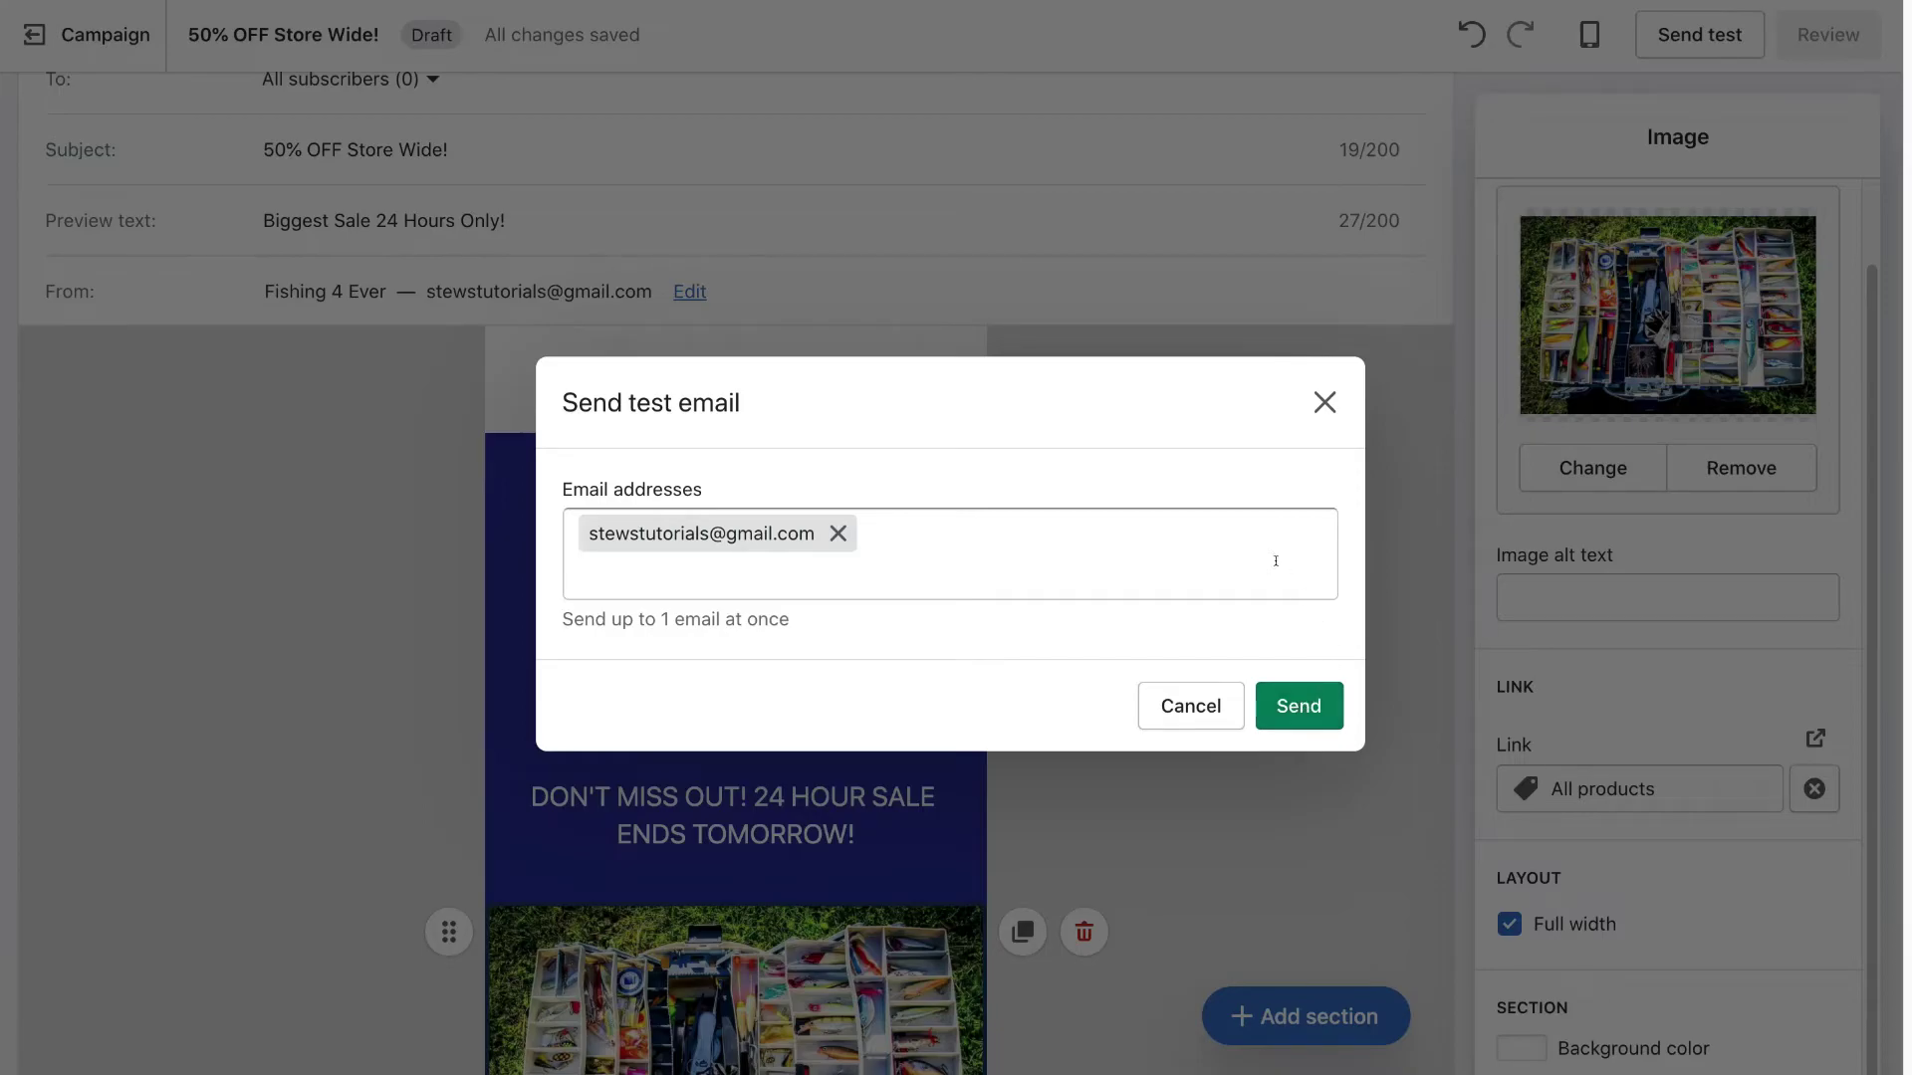
left_click(1324, 402)
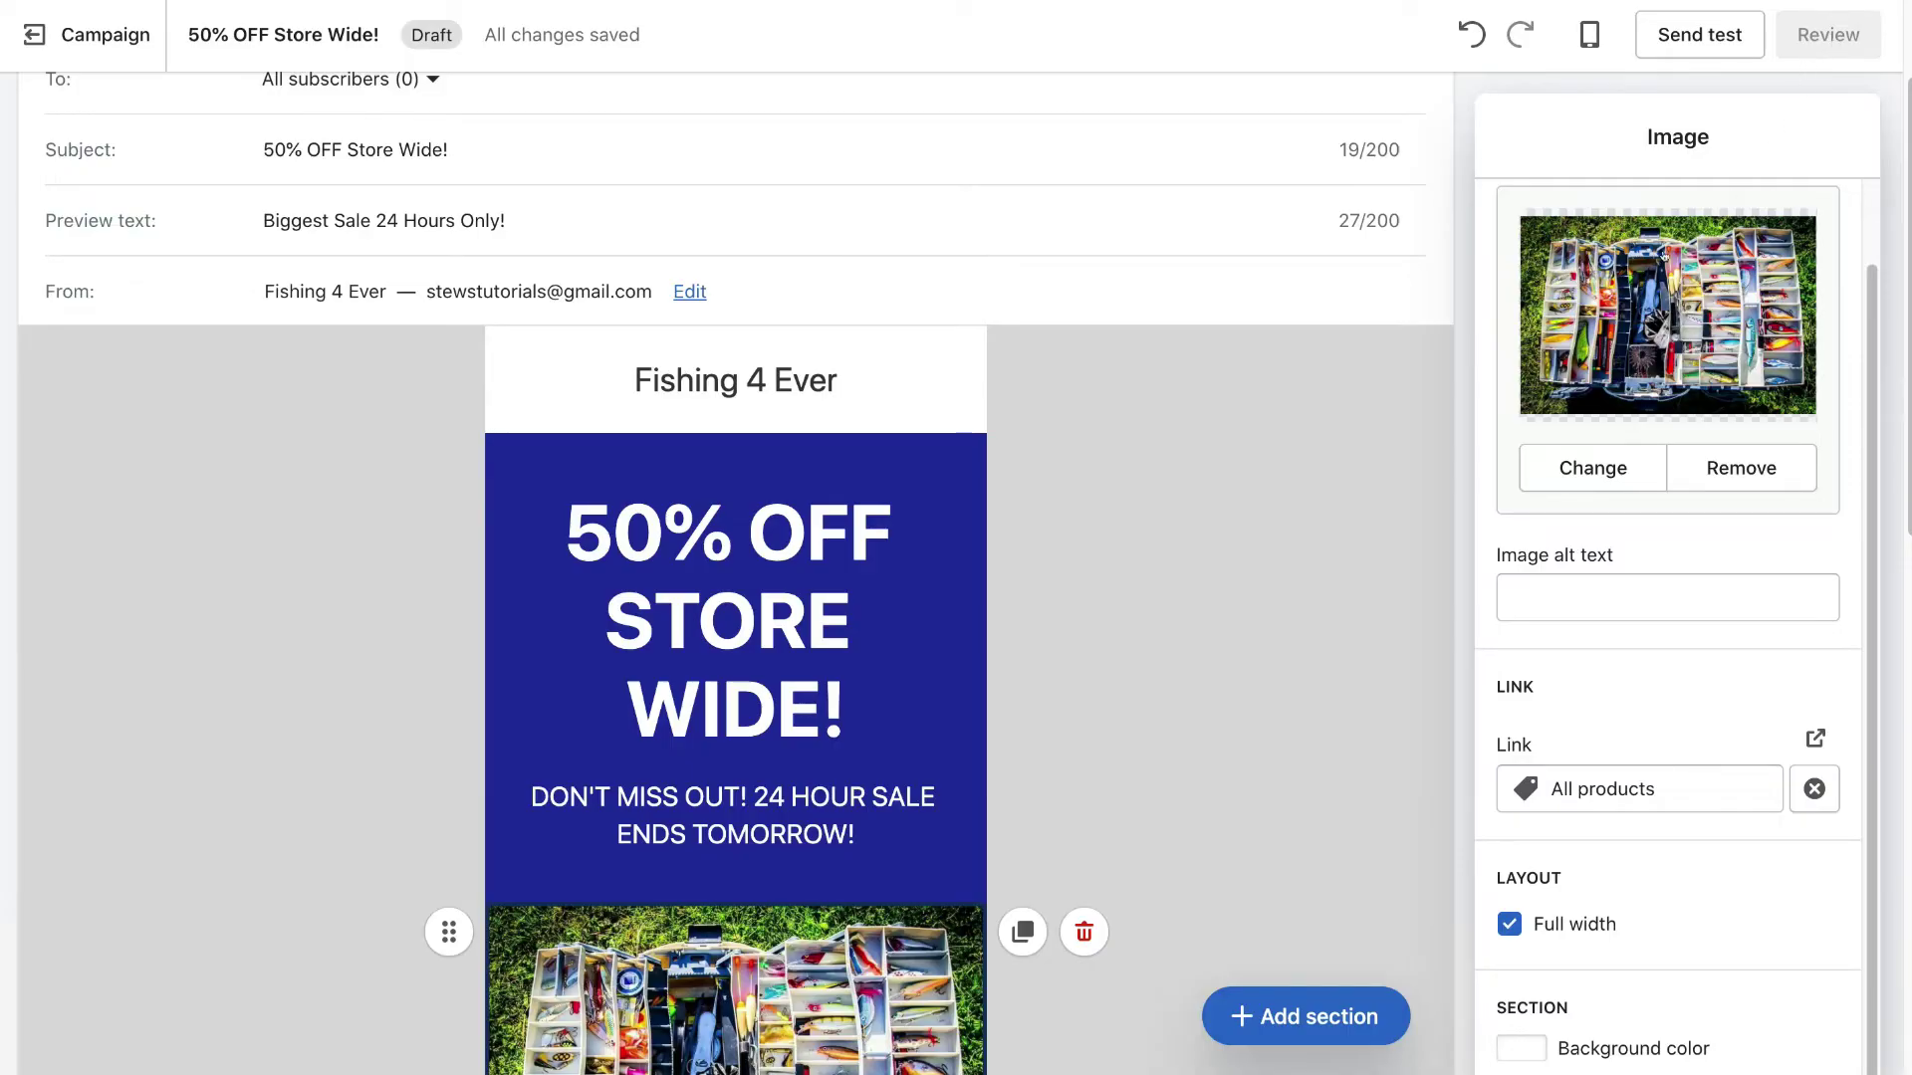
Step: Exit the email editor to Untitled Campaign and go back to the Marketing campaigns list
left_click(106, 44)
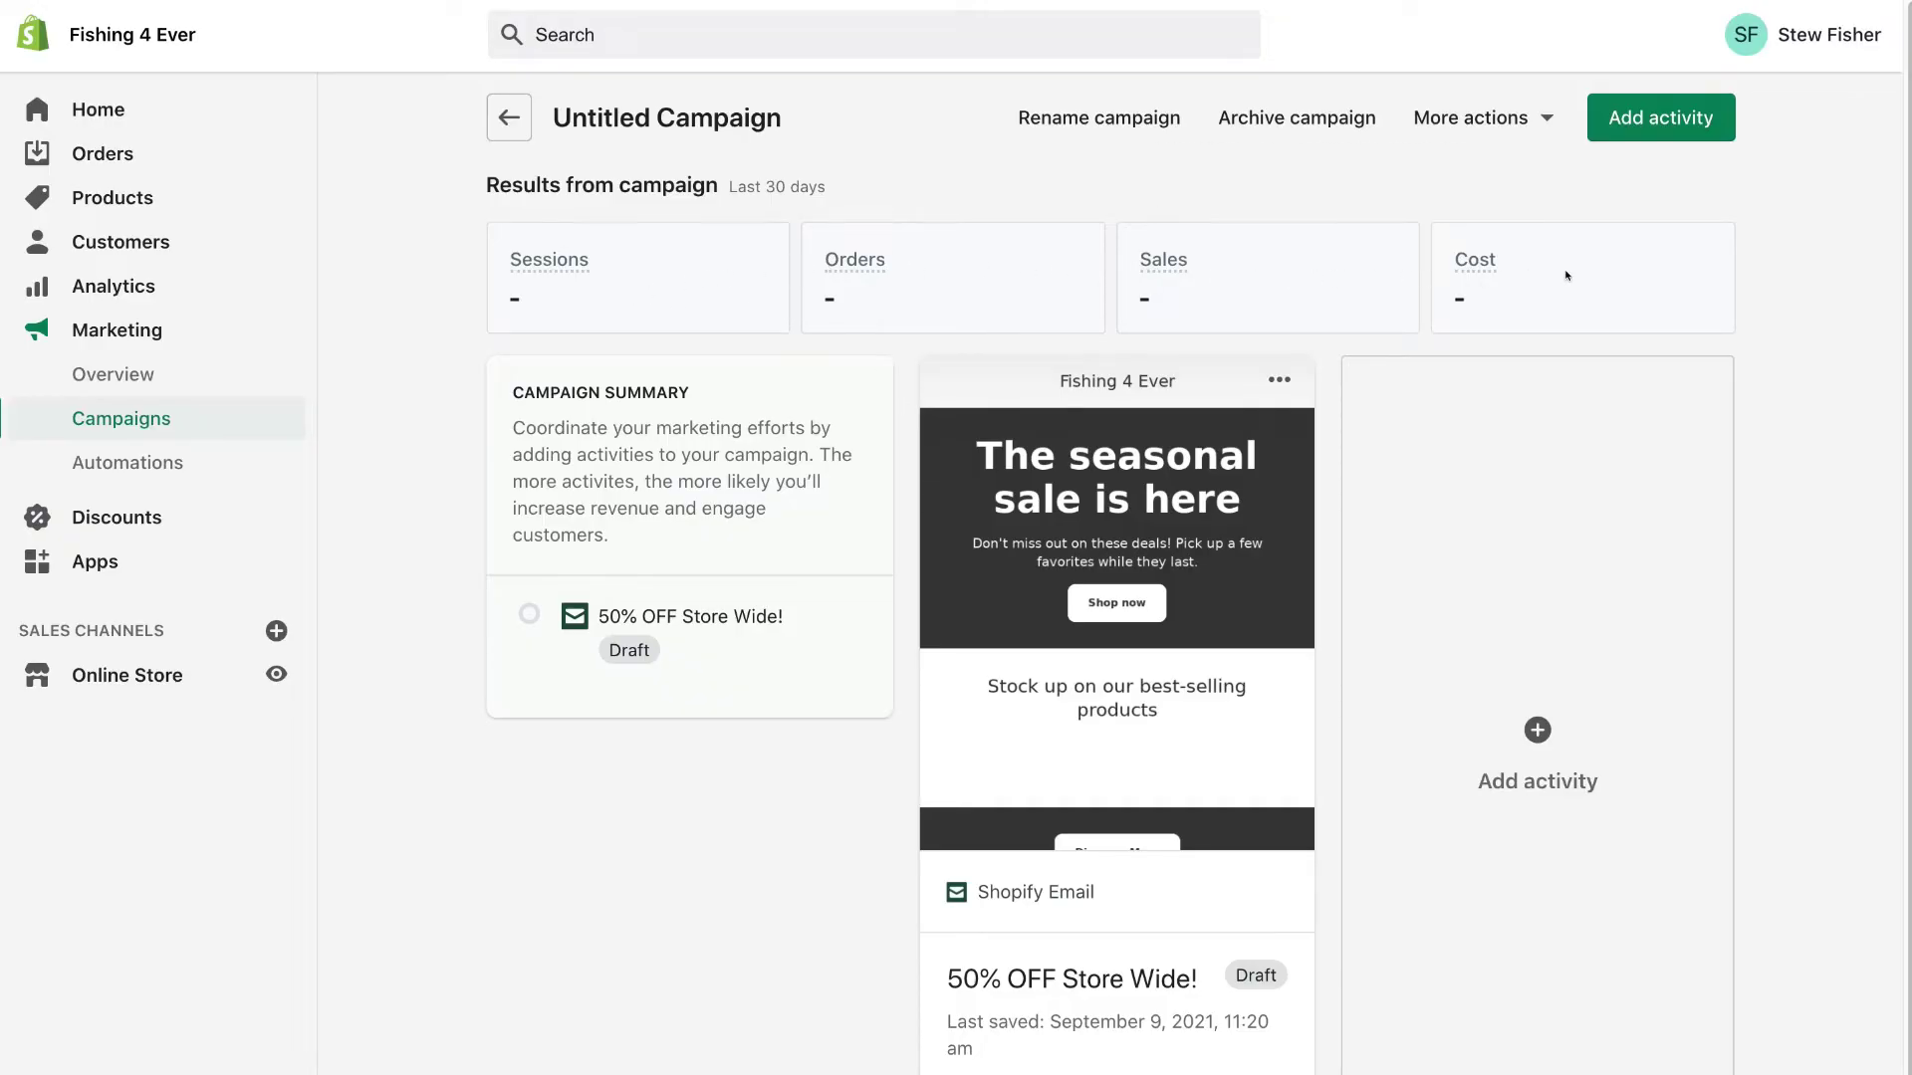
left_click(512, 119)
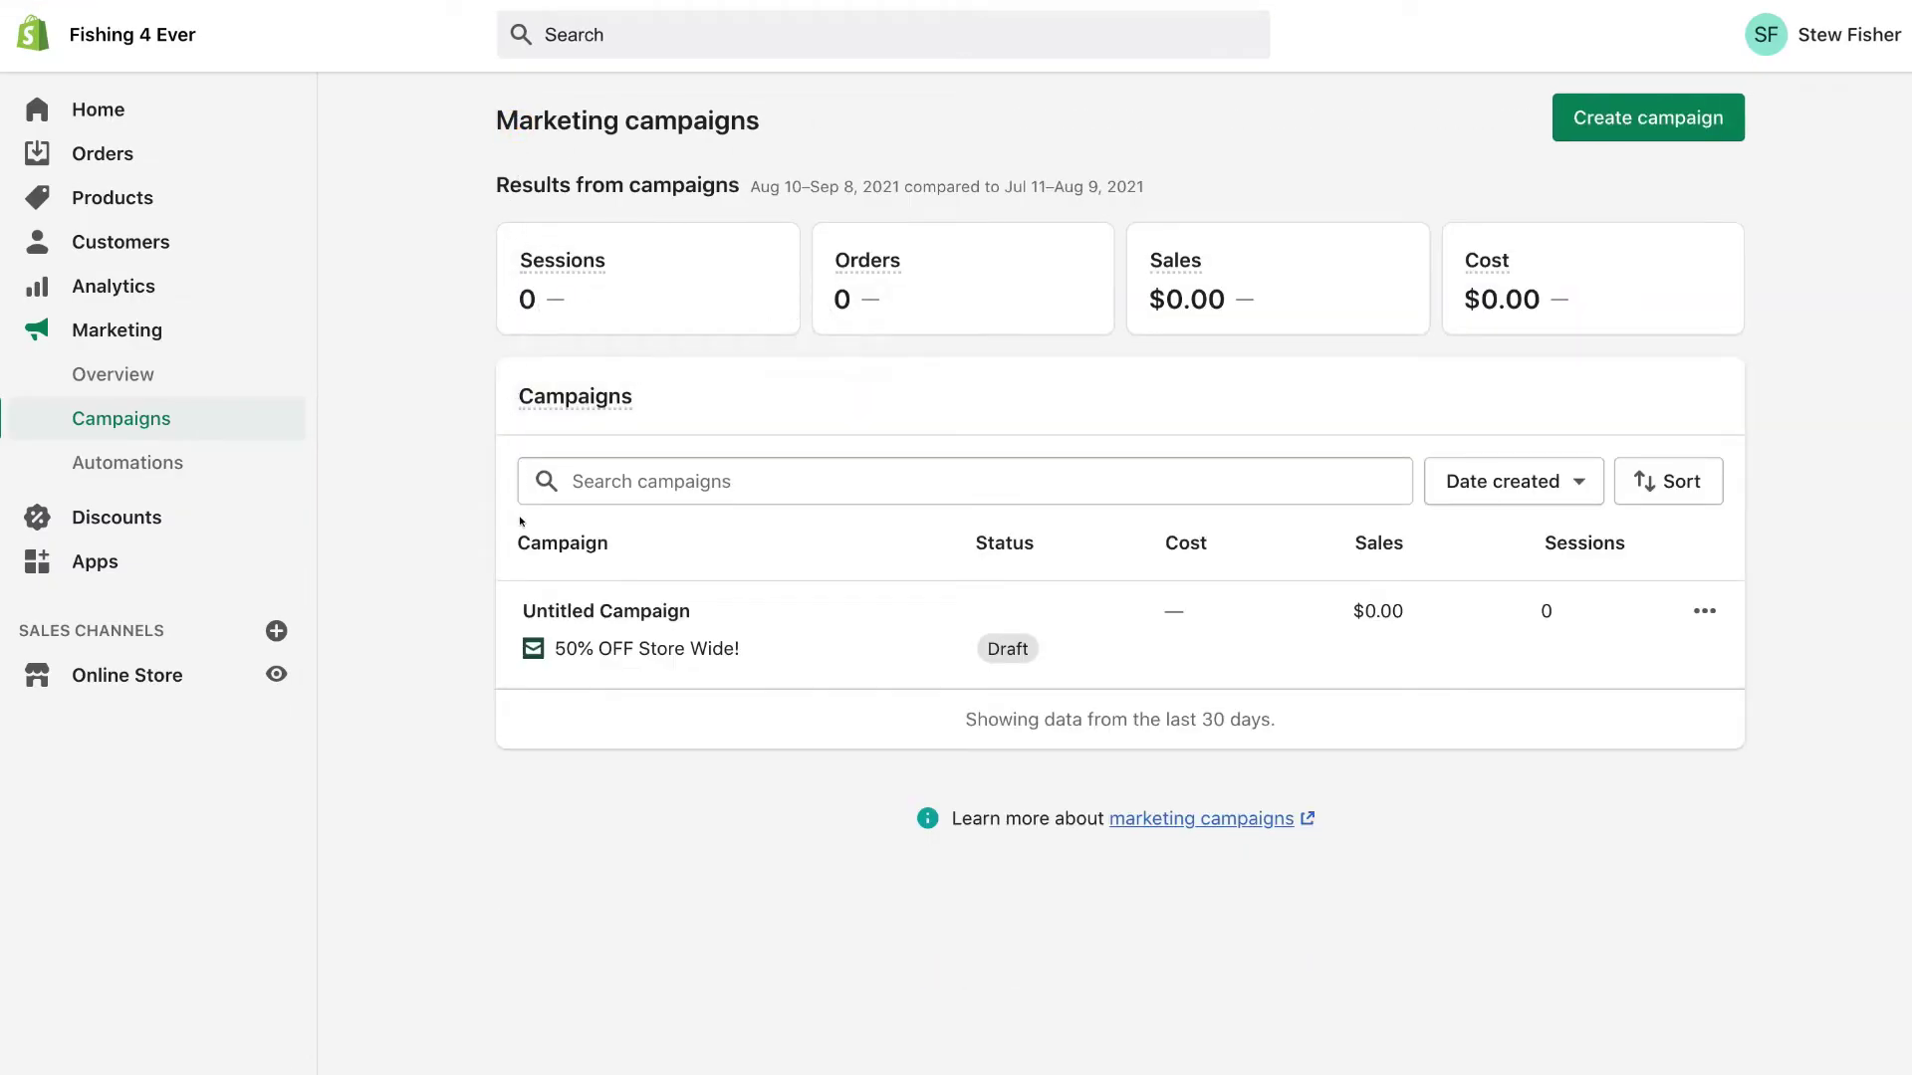